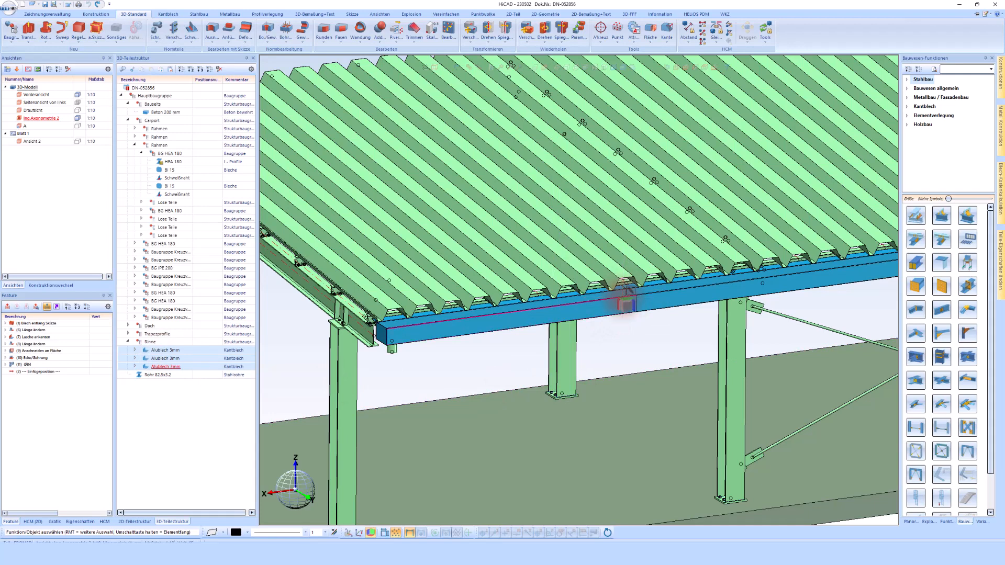
# - Set the Alublech gutter sheets' derived-drawing view orientation to the gutter's front face
pyautogui.click(206, 390)
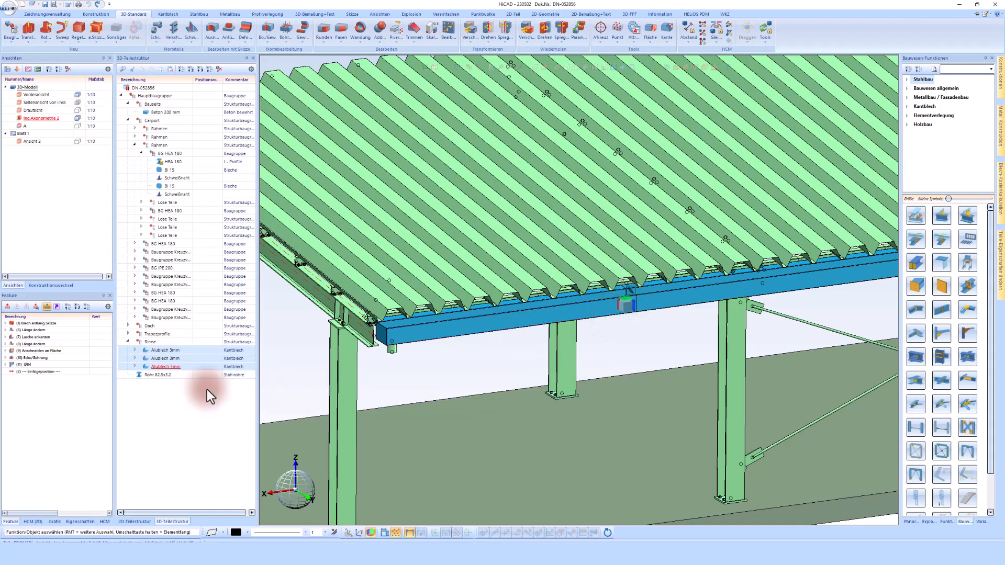
pyautogui.rightClick(168, 349)
pyautogui.moveTo(220, 344)
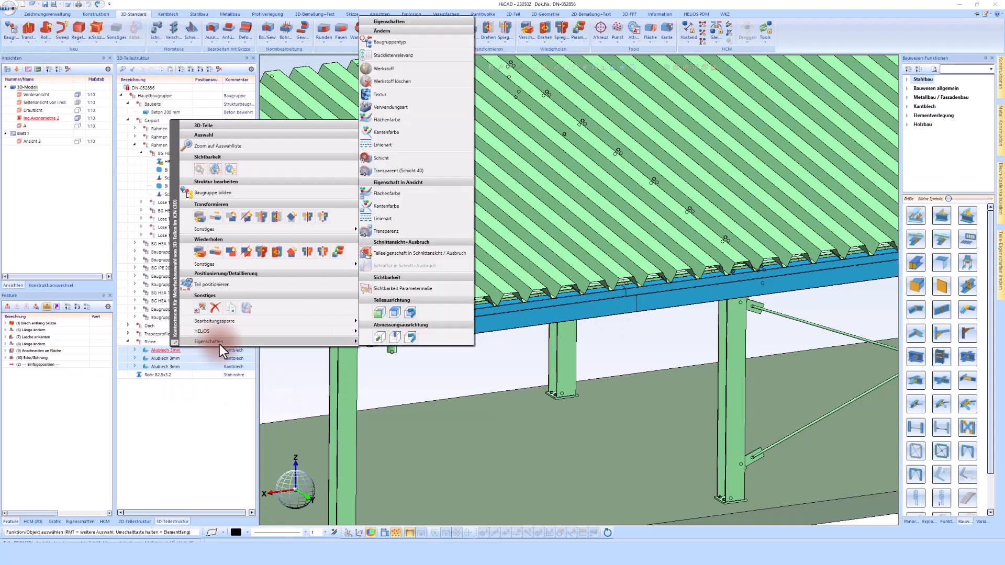
pyautogui.click(377, 313)
pyautogui.scroll(2, 395, 331)
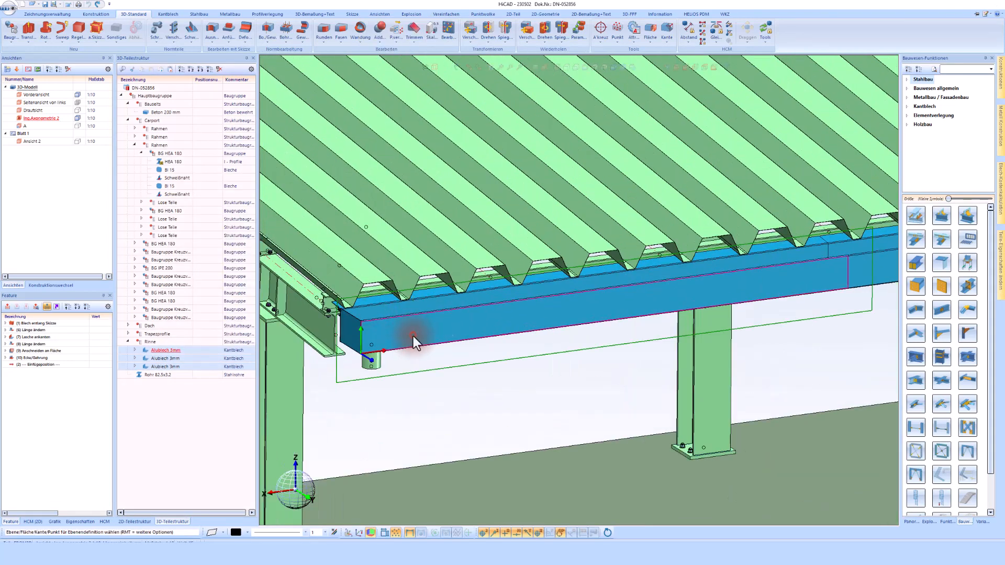
pyautogui.click(413, 336)
pyautogui.scroll(-1, 428, 361)
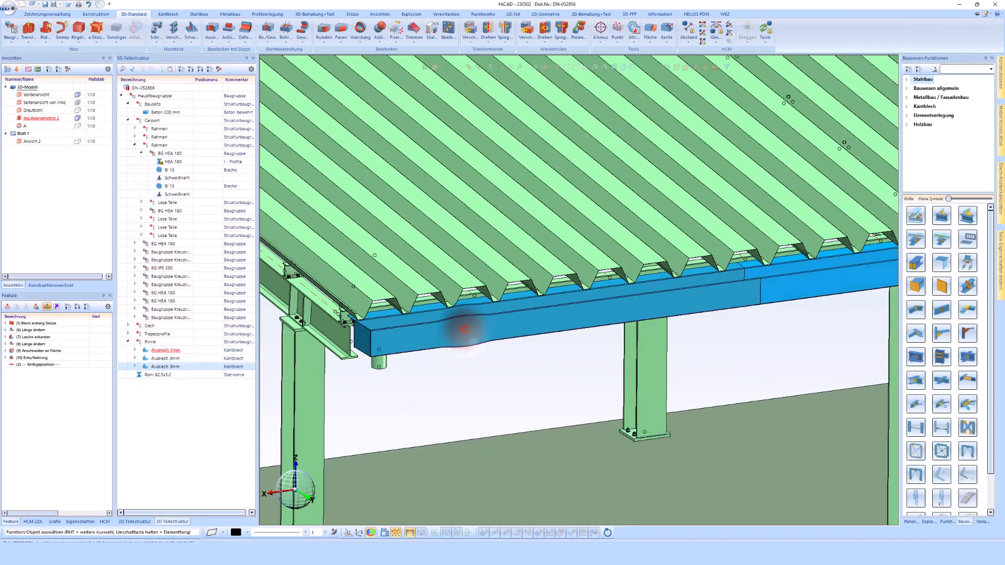
# - Make the left HEA 180 column the active part
pyautogui.rightClick(464, 329)
pyautogui.click(404, 388)
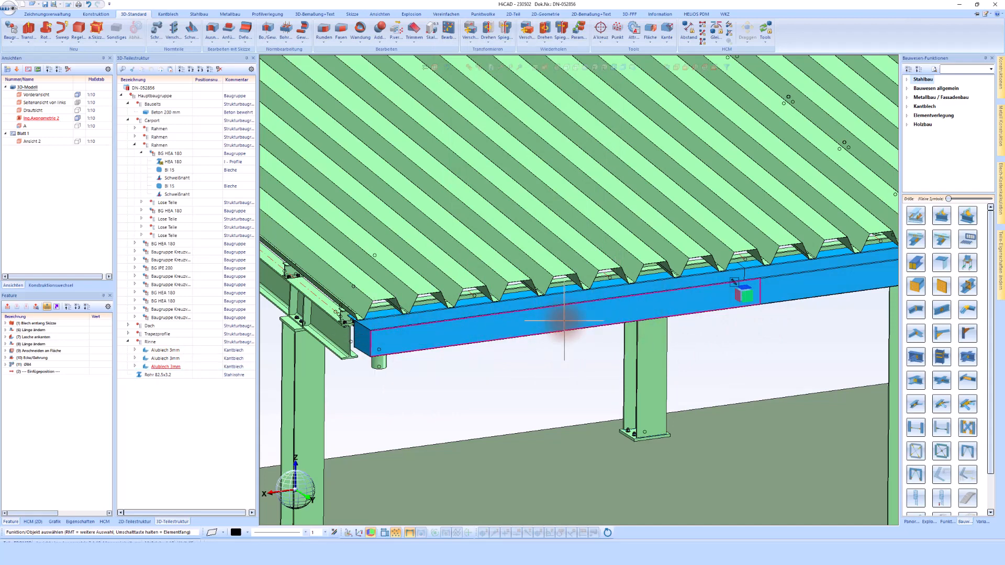
pyautogui.scroll(-2, 564, 321)
pyautogui.scroll(3, 418, 367)
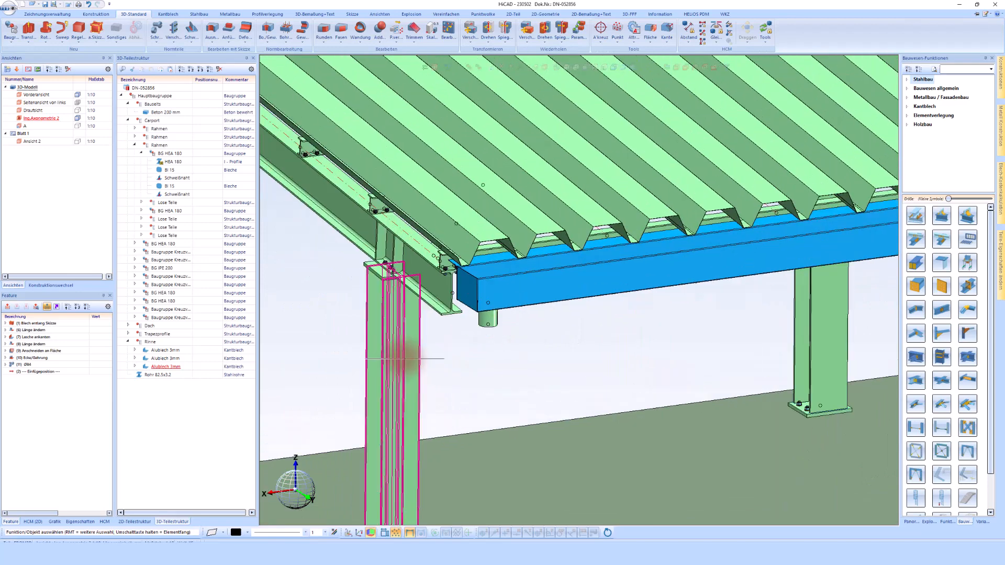
pyautogui.click(403, 357)
pyautogui.scroll(-2, 403, 357)
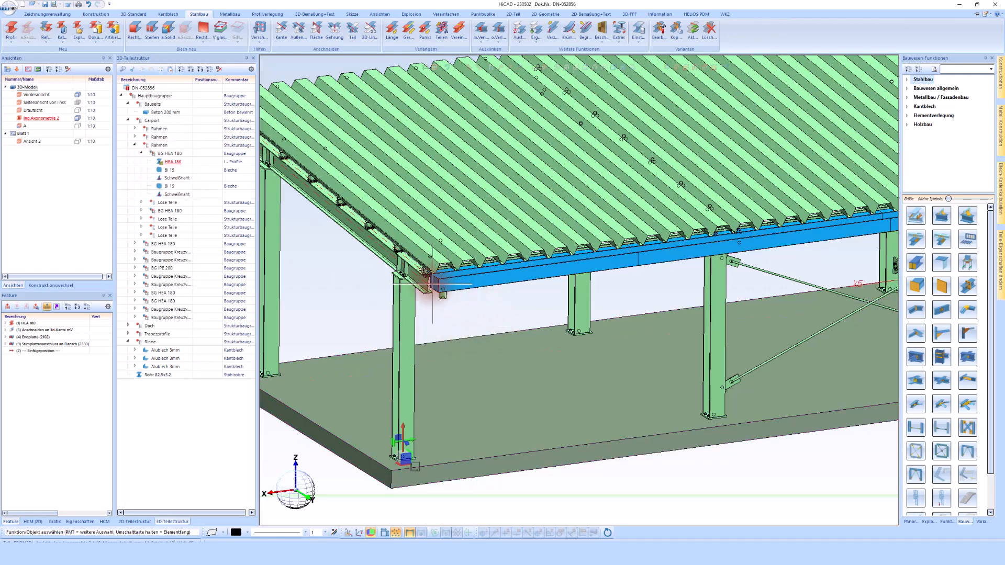
# - Group the drain pipe and the third Alublech 3mm sheet into the new assembly BG Alublech 3mm
pyautogui.scroll(3, 432, 284)
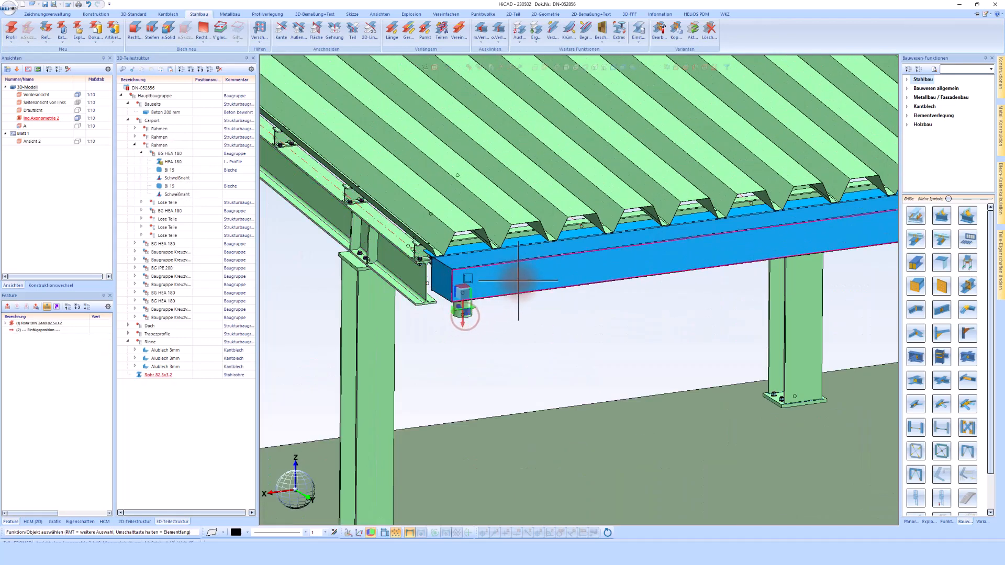
pyautogui.click(463, 309)
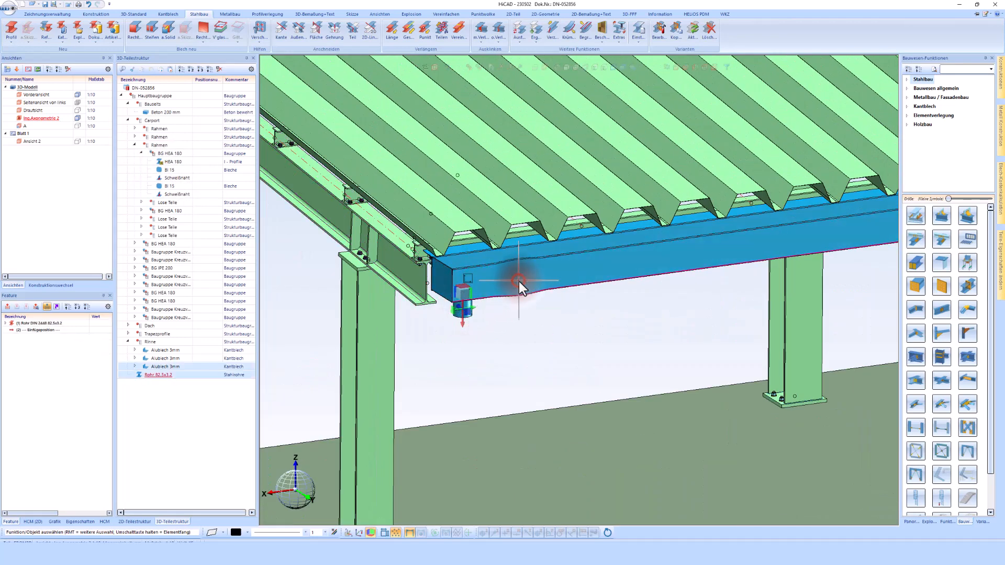
pyautogui.rightClick(162, 368)
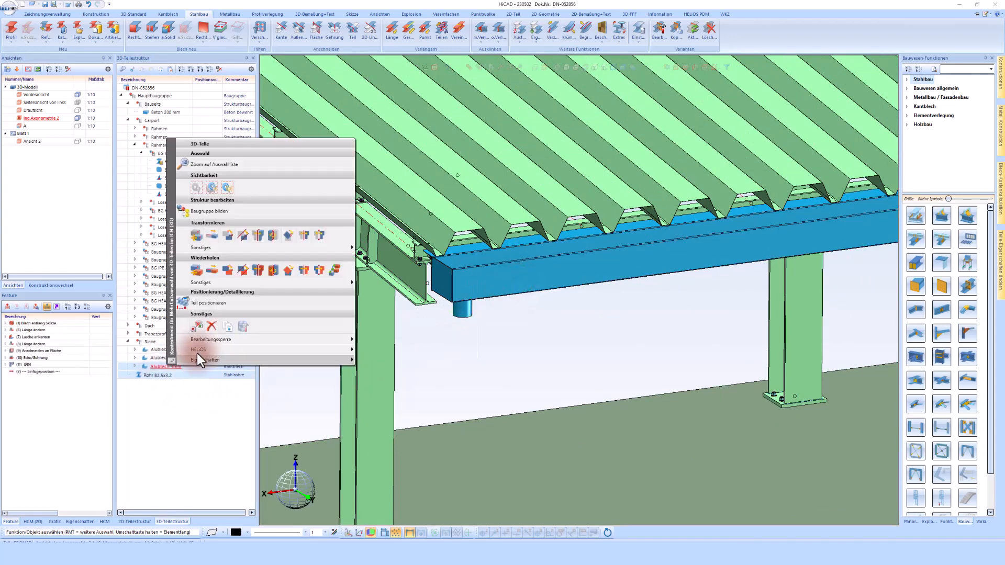
pyautogui.click(209, 211)
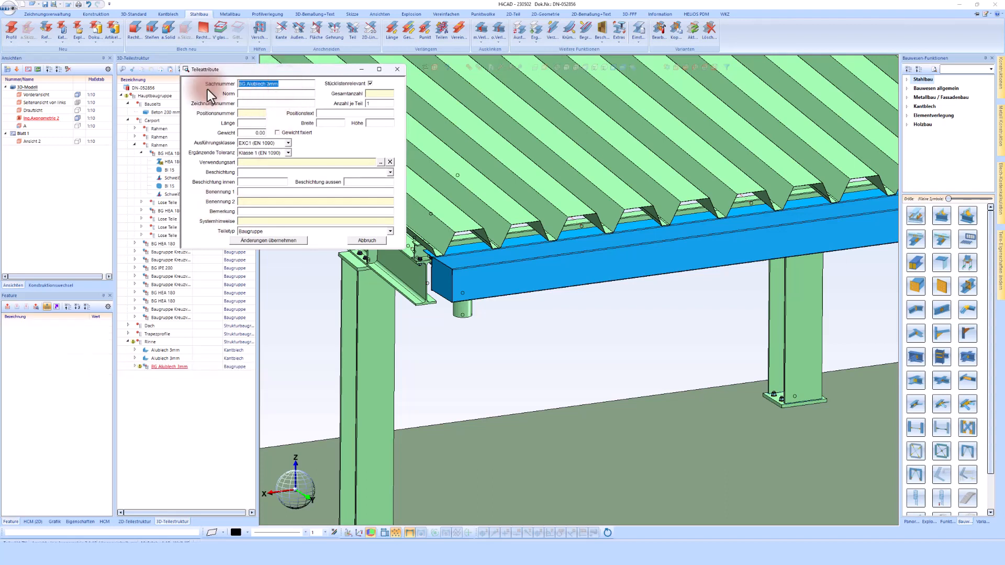
# - Name the assembly 'Rinne mit Ablauf', set usage type BG 3 Ansichten A3-M-XX-Masse, and apply
pyautogui.write('Rinne mit Ablauf')
pyautogui.click(380, 164)
pyautogui.click(309, 146)
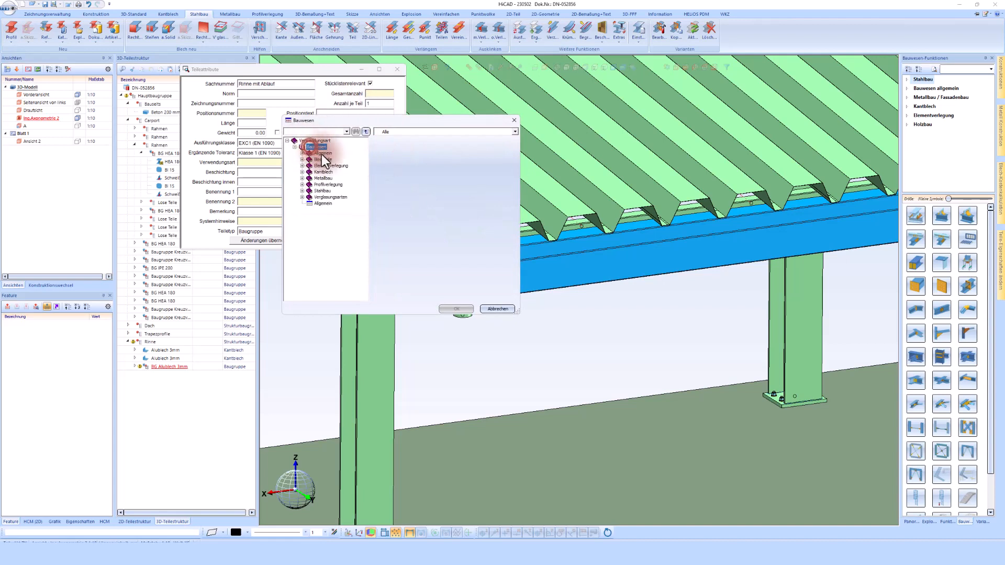
pyautogui.doubleClick(321, 158)
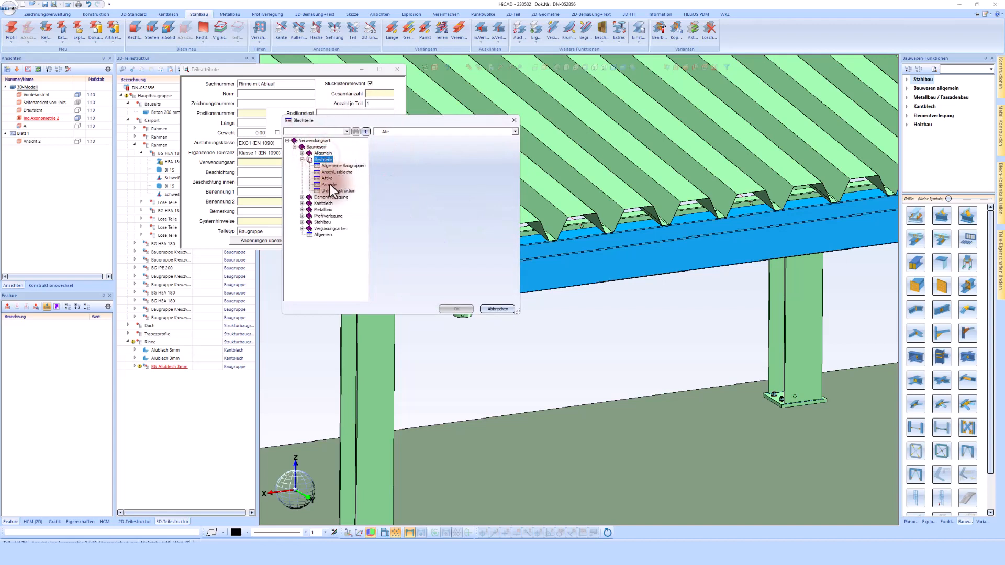
pyautogui.click(331, 166)
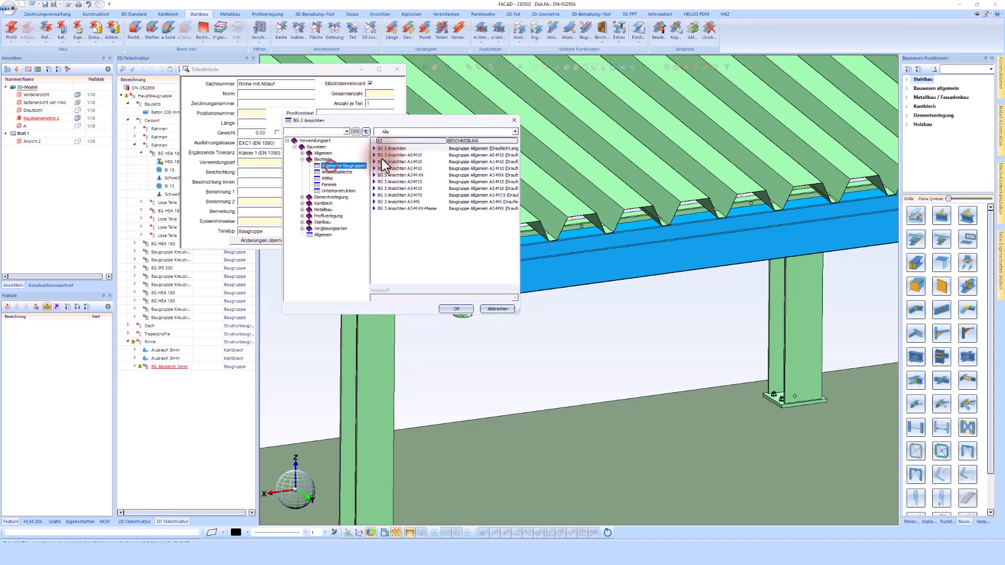
pyautogui.doubleClick(406, 208)
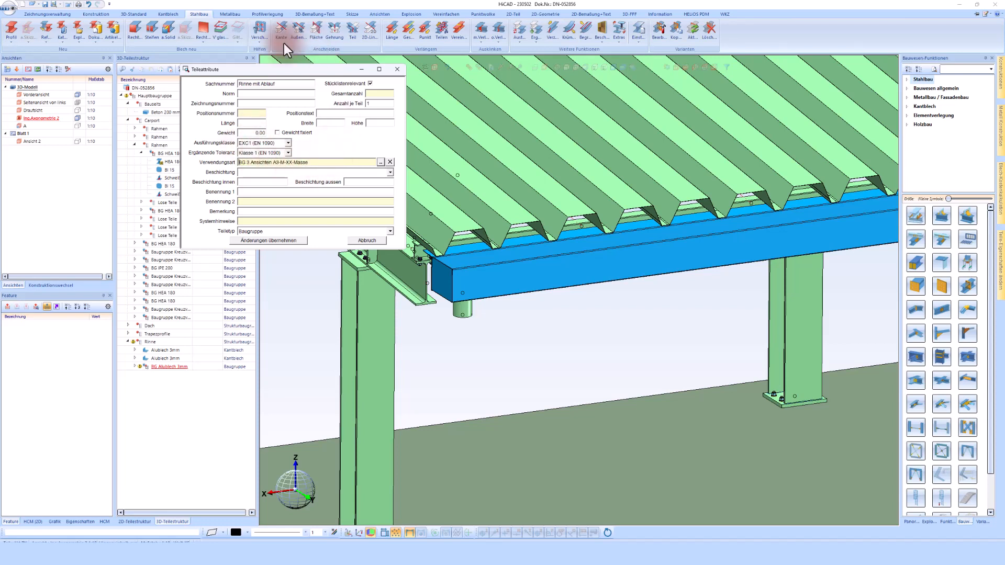
pyautogui.click(278, 241)
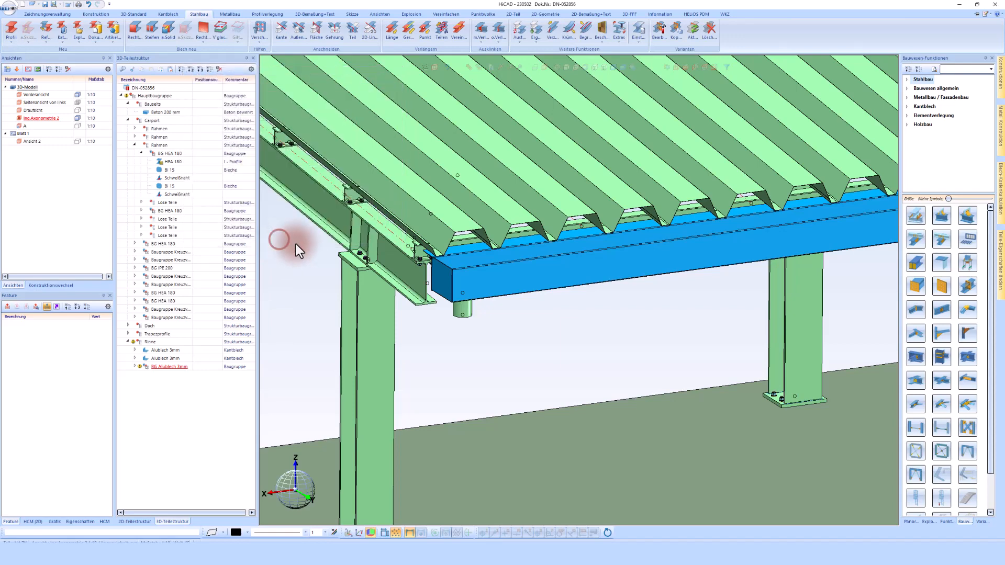
# - Expand the Dach group and confirm the first BG IPE 80 purlin's usage type is Zusammenbauträger
pyautogui.scroll(-5, 377, 238)
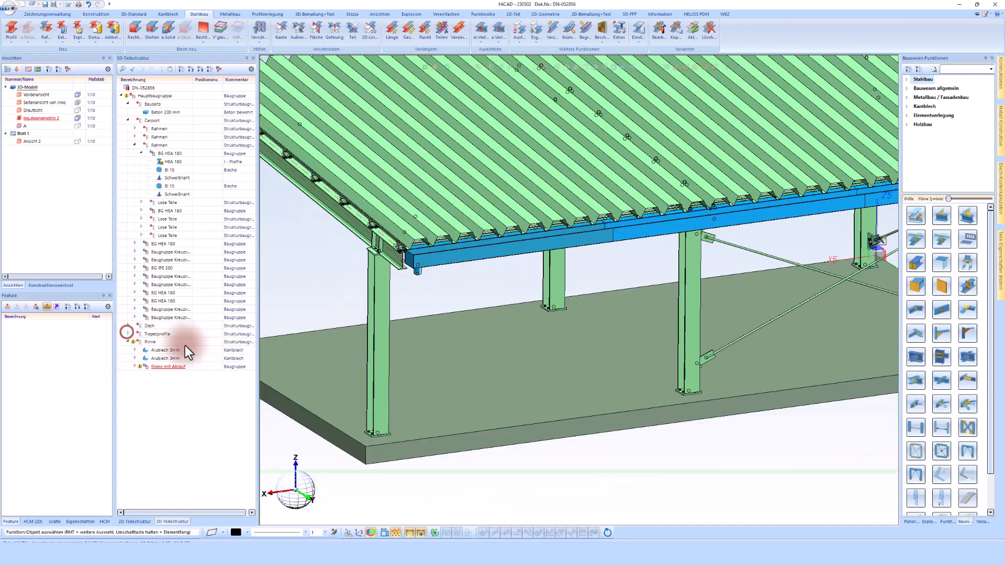
pyautogui.doubleClick(151, 333)
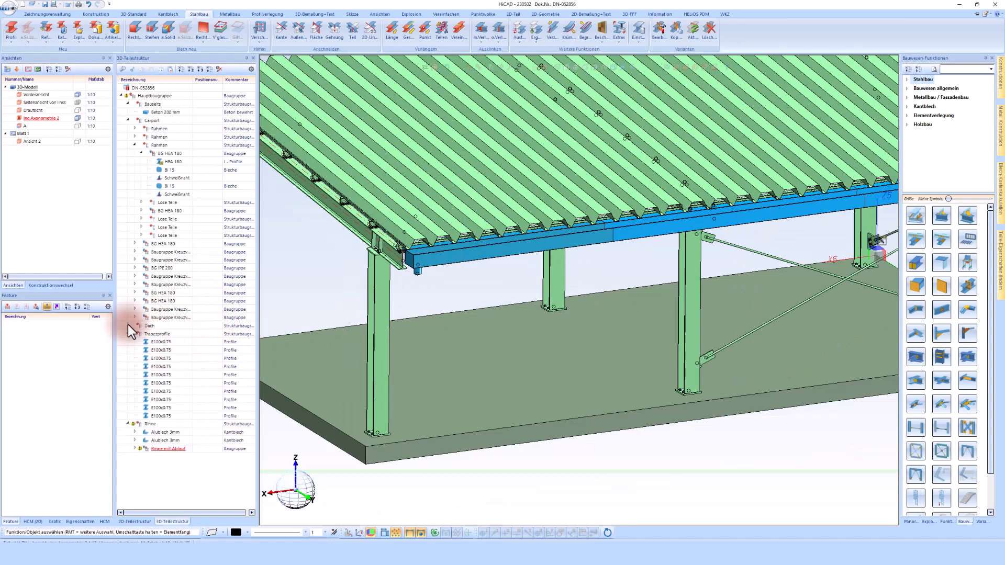
pyautogui.click(128, 325)
pyautogui.scroll(-2, 409, 226)
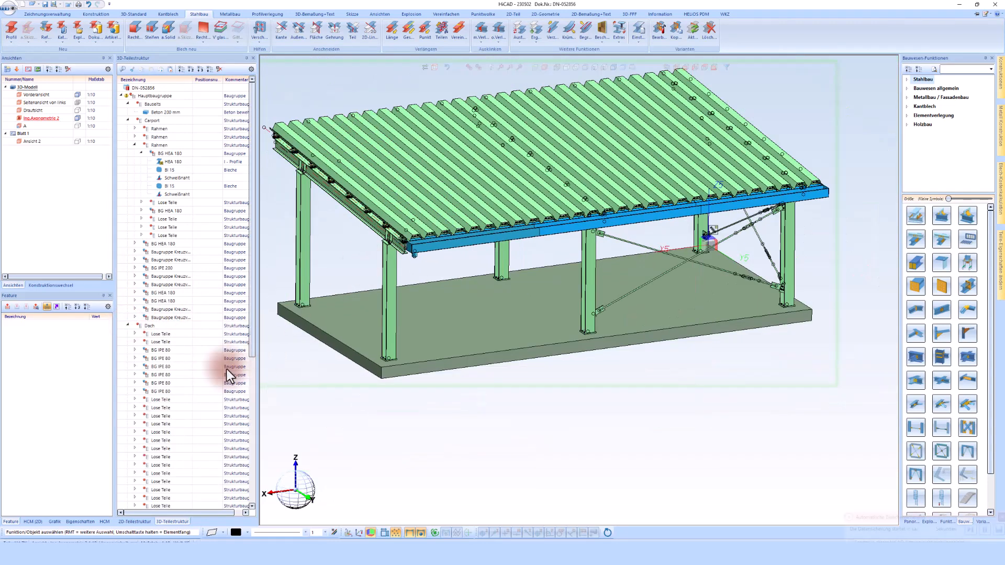
pyautogui.click(160, 350)
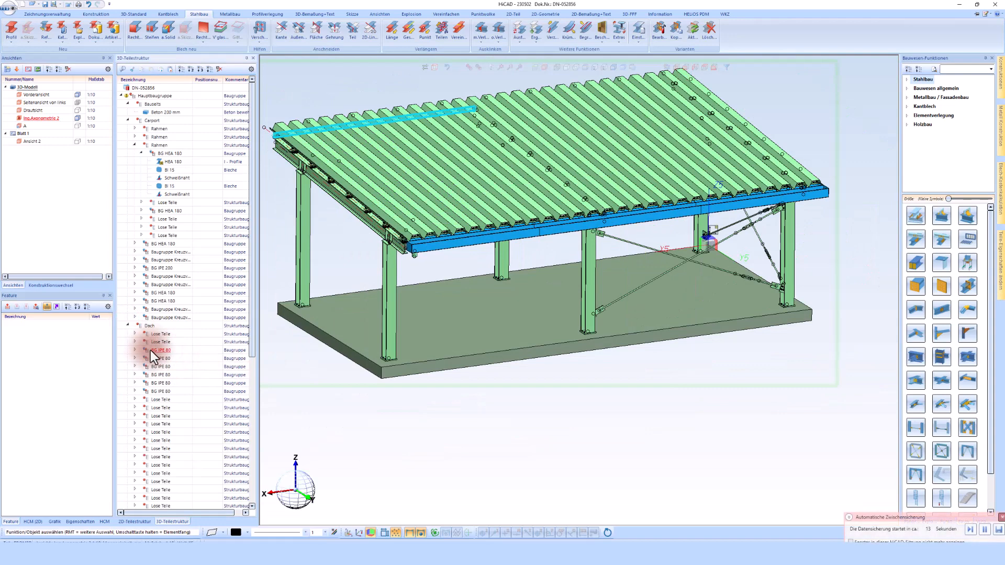
pyautogui.doubleClick(152, 351)
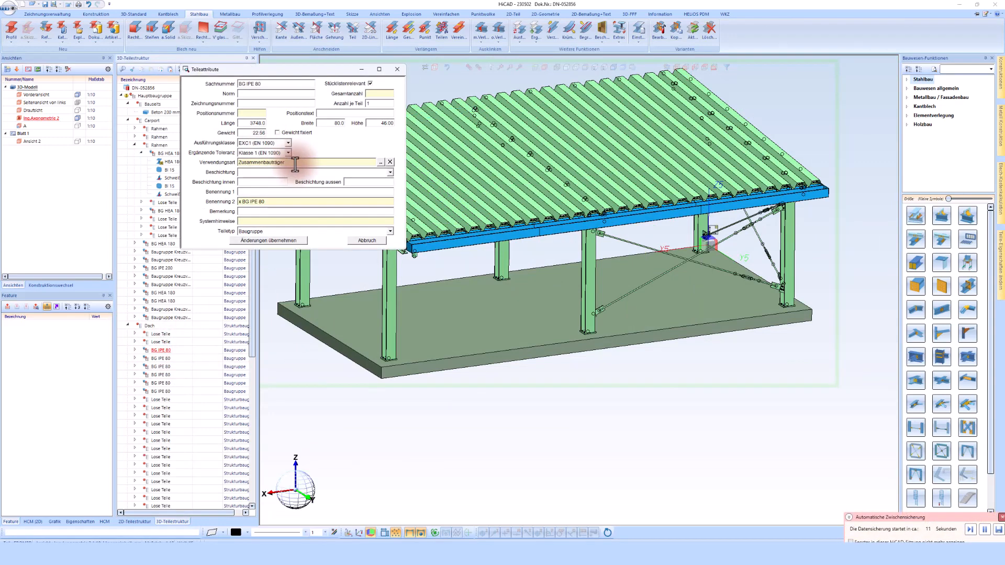
pyautogui.moveTo(292, 163); pyautogui.dragTo(236, 162)
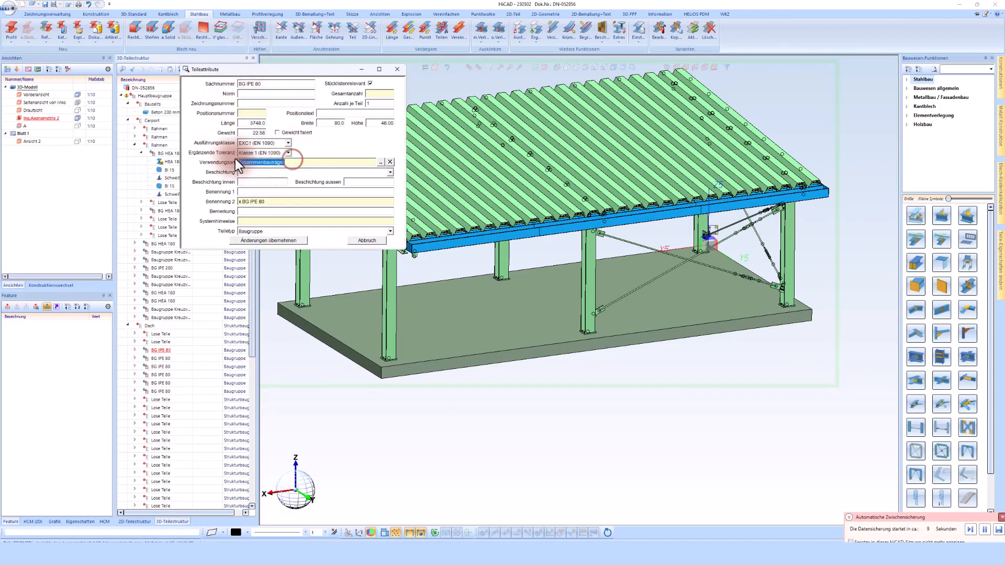
pyautogui.click(371, 241)
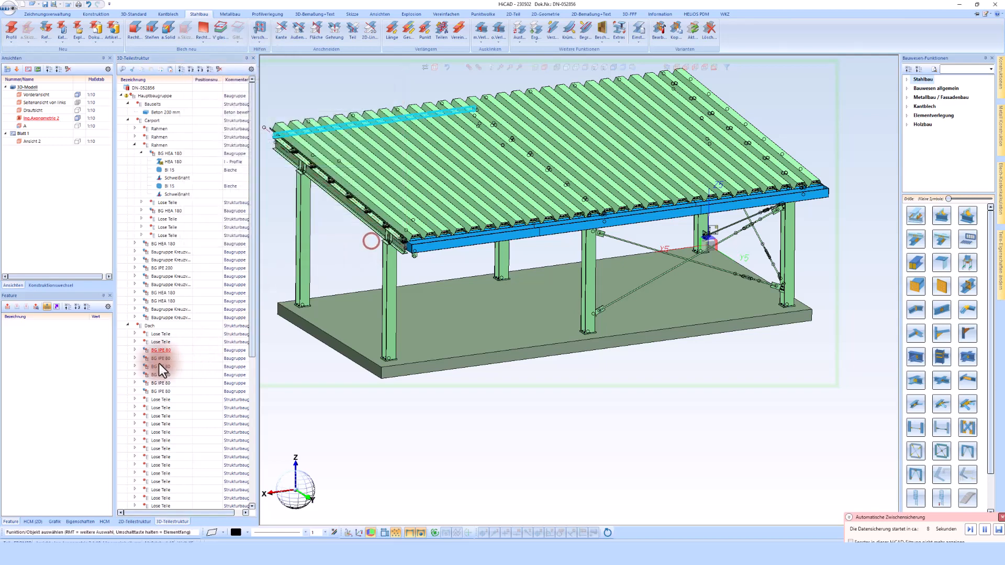
# - Confirm a second BG IPE 80 purlin also uses Zusammenbauträger, closing without changes
pyautogui.doubleClick(160, 392)
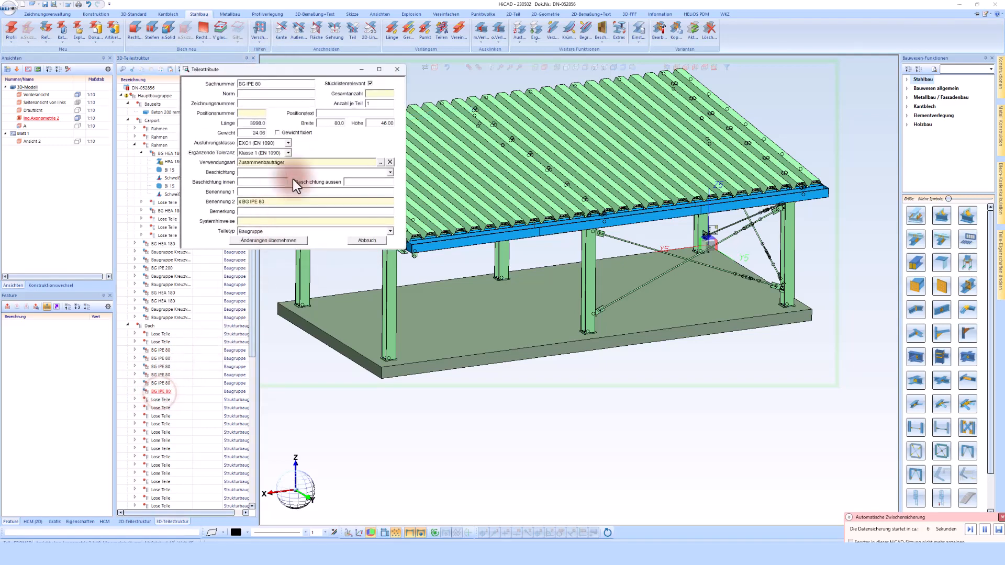
pyautogui.moveTo(293, 163); pyautogui.dragTo(214, 164)
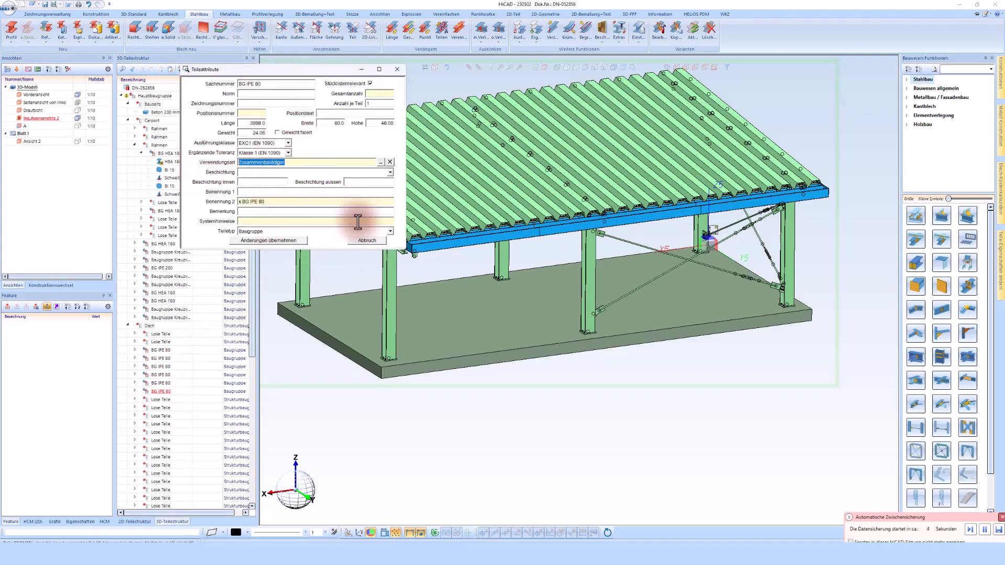
pyautogui.click(367, 240)
pyautogui.scroll(-3, 507, 199)
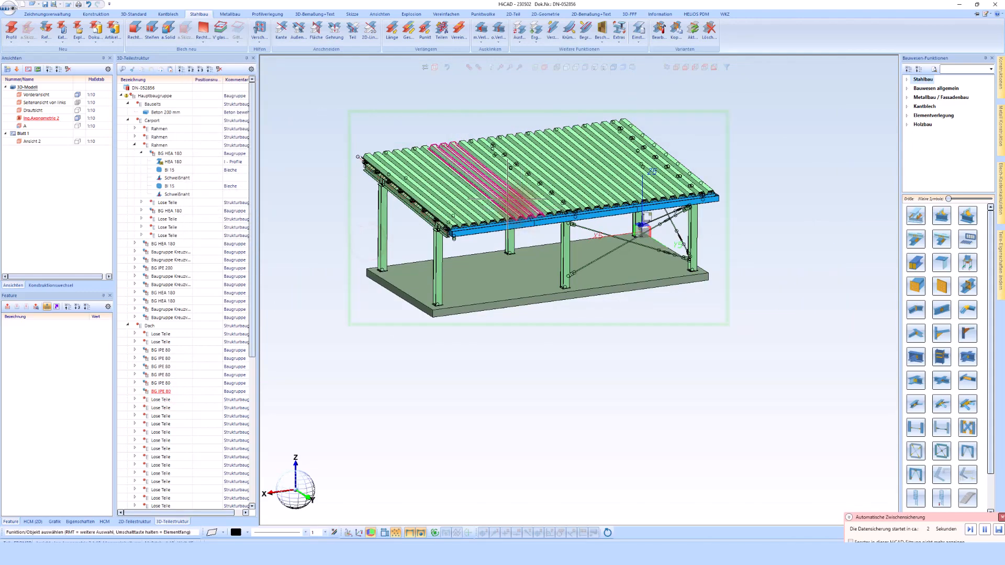
pyautogui.scroll(6, 385, 194)
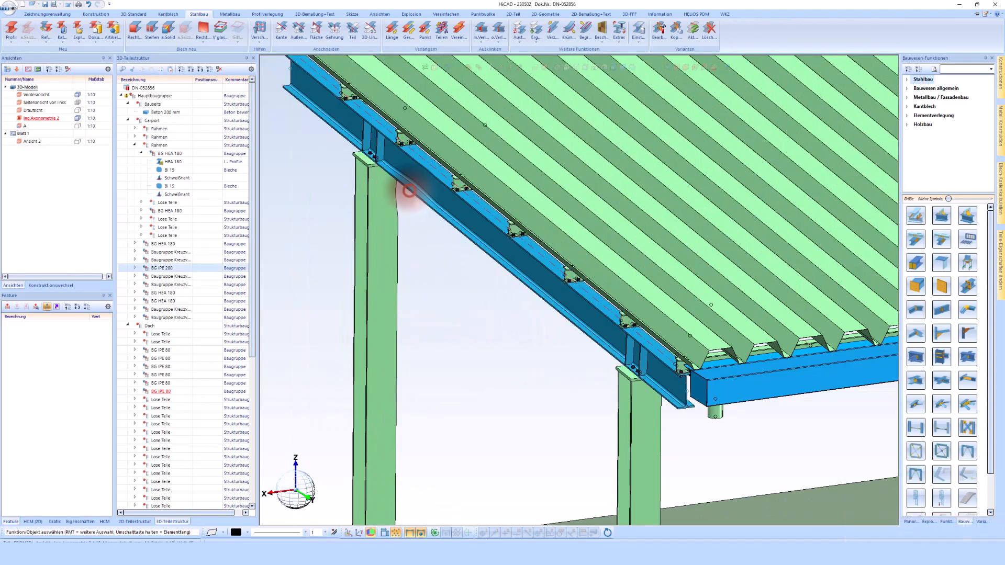
pyautogui.rightClick(409, 192)
pyautogui.click(547, 486)
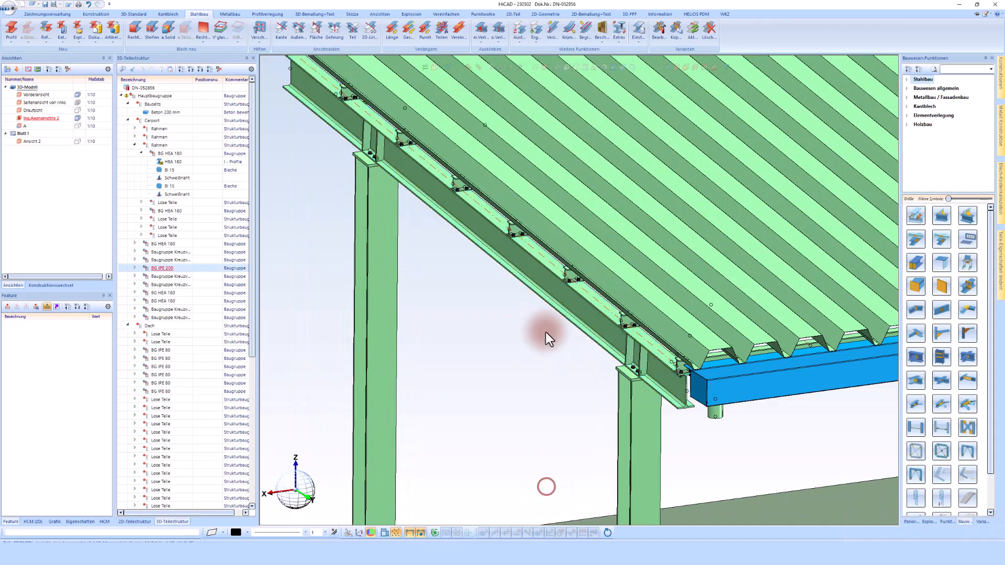
pyautogui.click(363, 238)
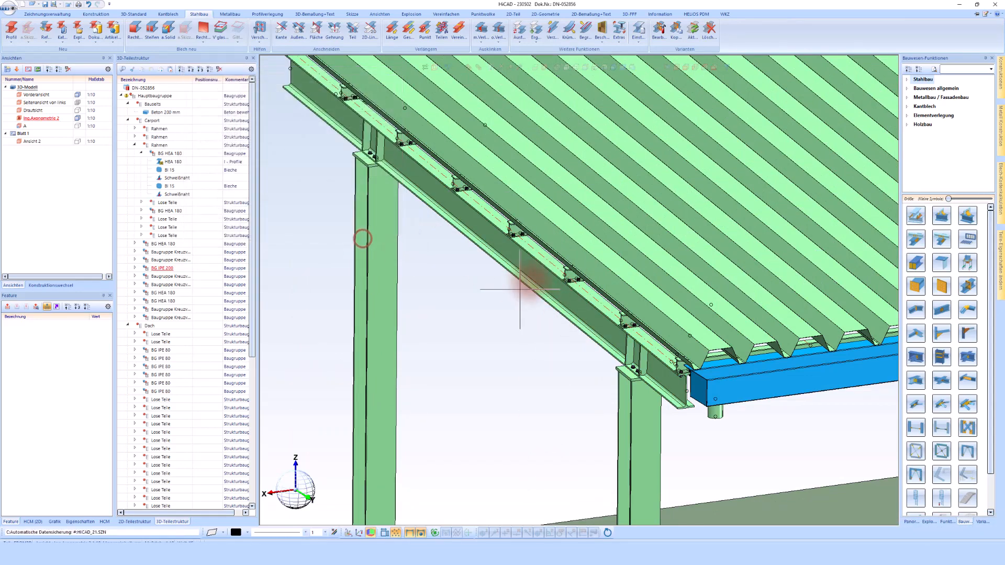
pyautogui.scroll(-8, 520, 289)
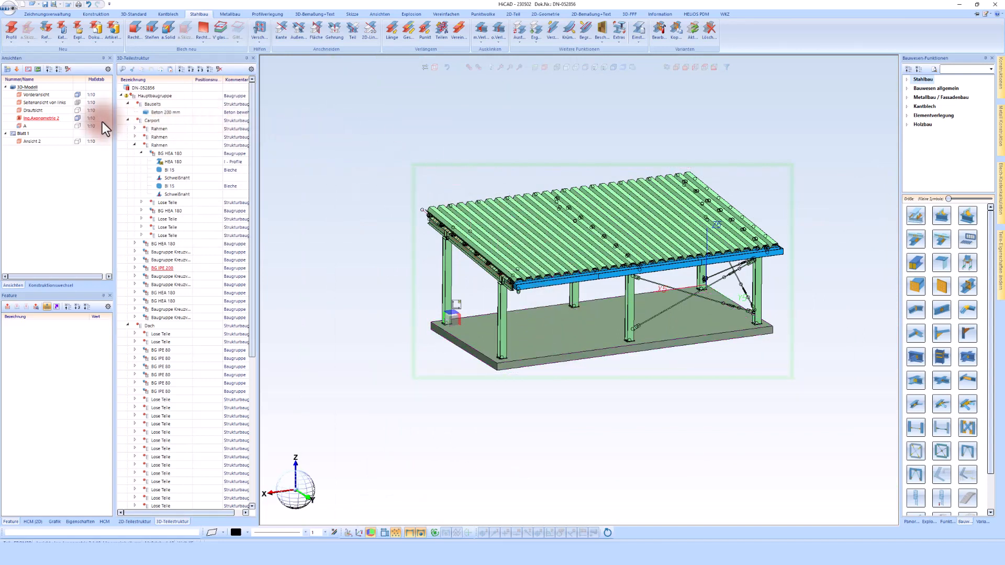
# - Activate Ansicht 2 and display it shaded from the carport's front
pyautogui.doubleClick(27, 139)
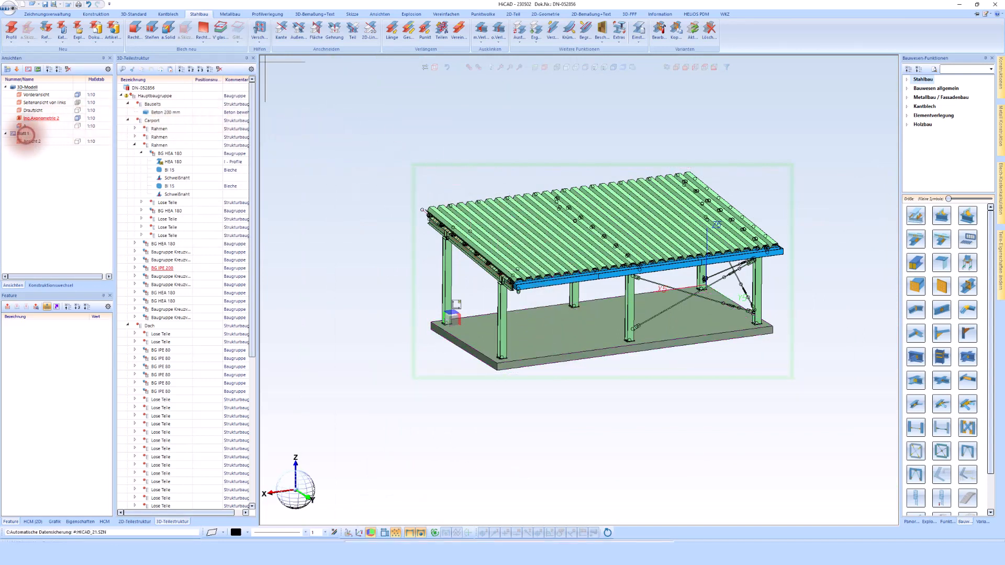
pyautogui.scroll(-3, 549, 314)
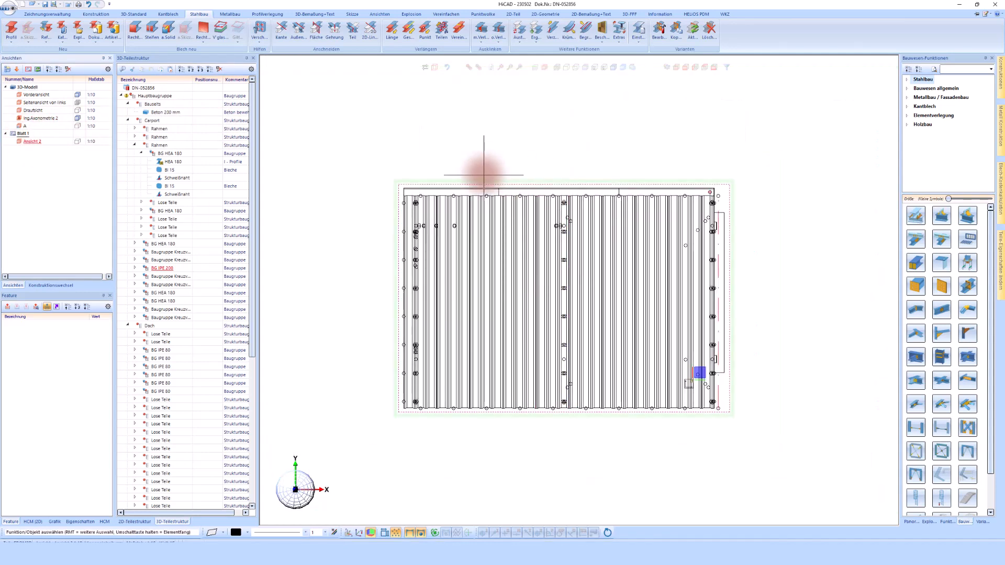
pyautogui.click(612, 69)
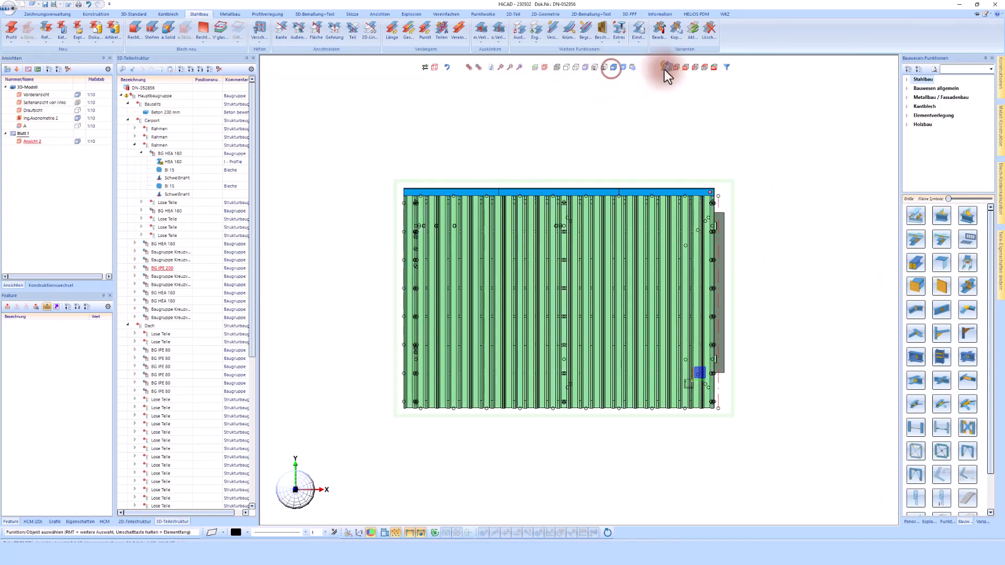
pyautogui.click(686, 67)
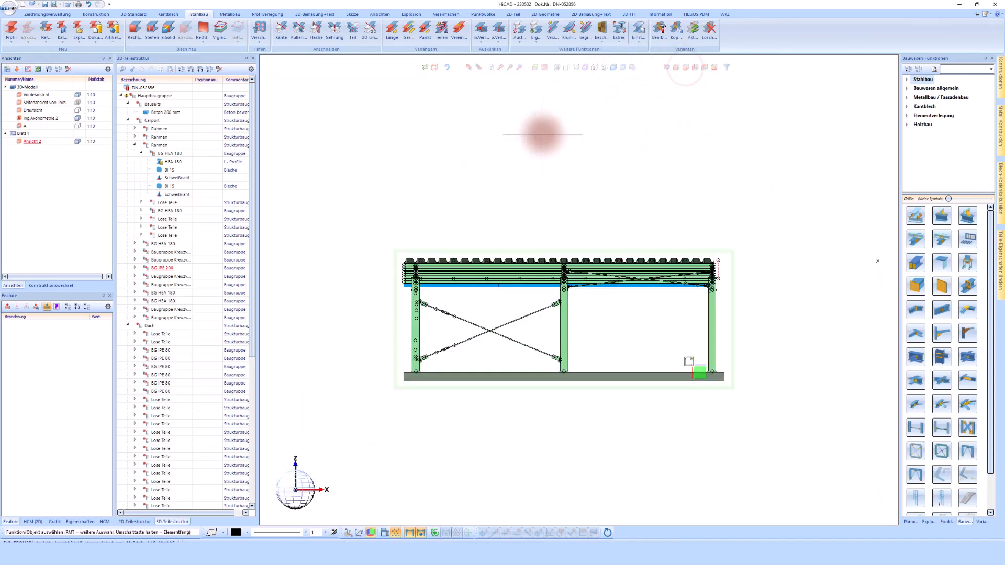
# - Insert a DIN A0 drawing frame with title block at scale 1:20
pyautogui.click(99, 14)
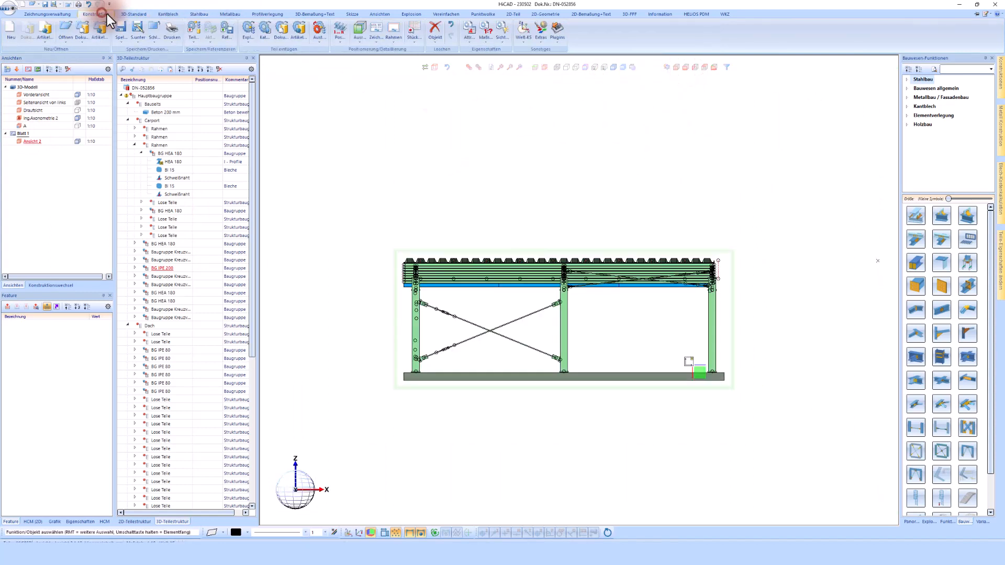
pyautogui.click(394, 29)
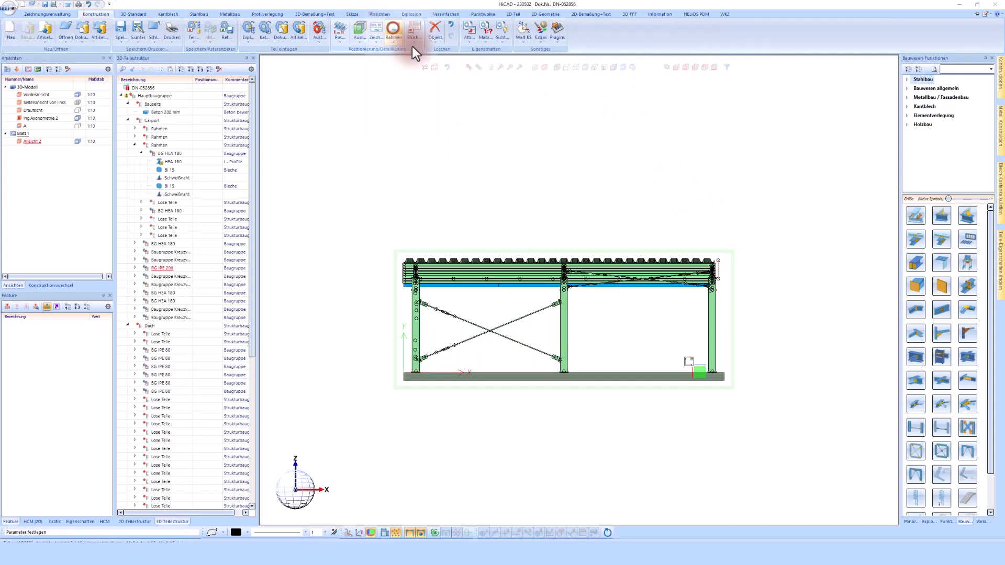
pyautogui.click(371, 110)
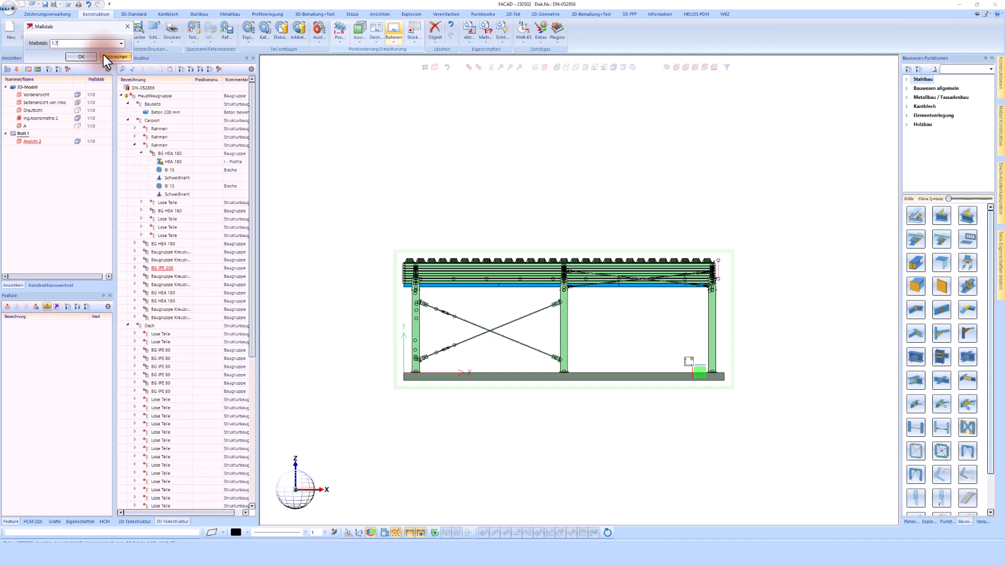
pyautogui.write('1:20')
pyautogui.click(84, 58)
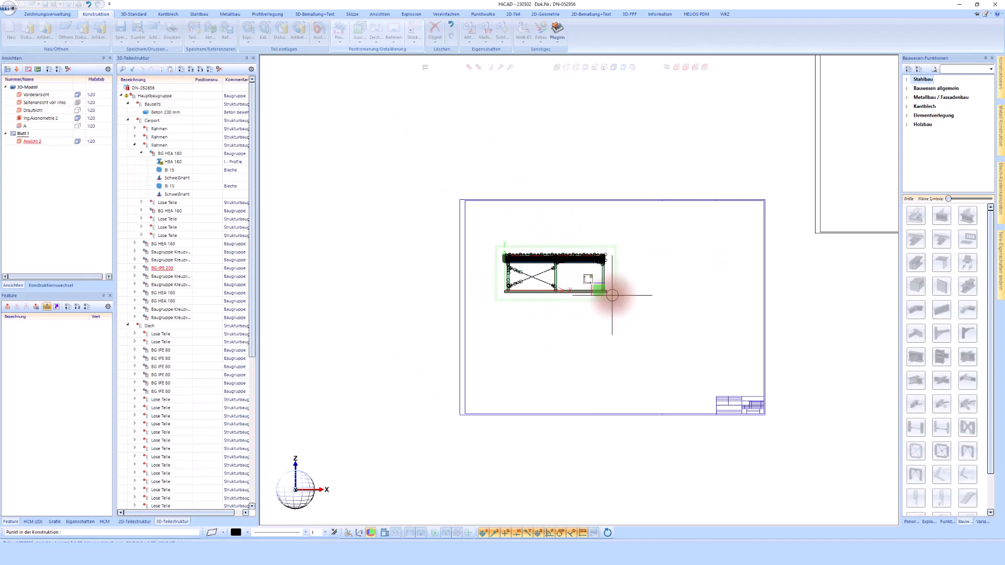
# - Fix the A0 frame on the sheet and show the front view as plain lines
pyautogui.click(613, 294)
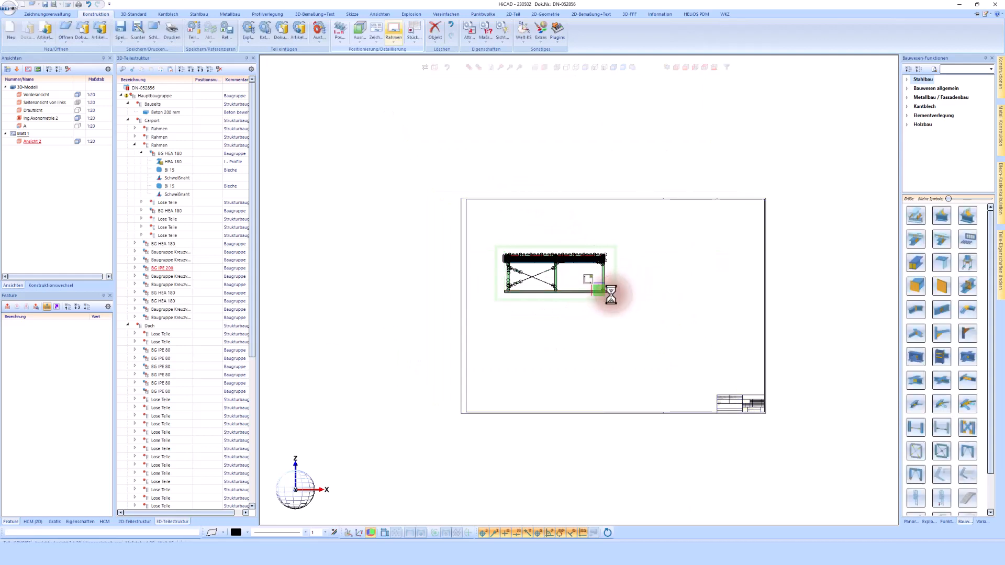
pyautogui.scroll(4, 618, 296)
pyautogui.click(446, 160)
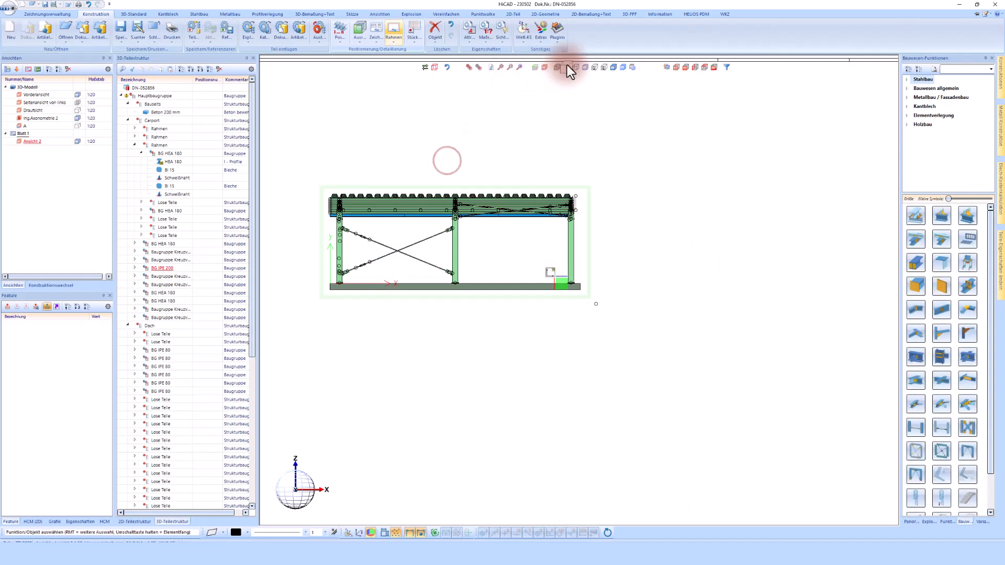
pyautogui.click(565, 68)
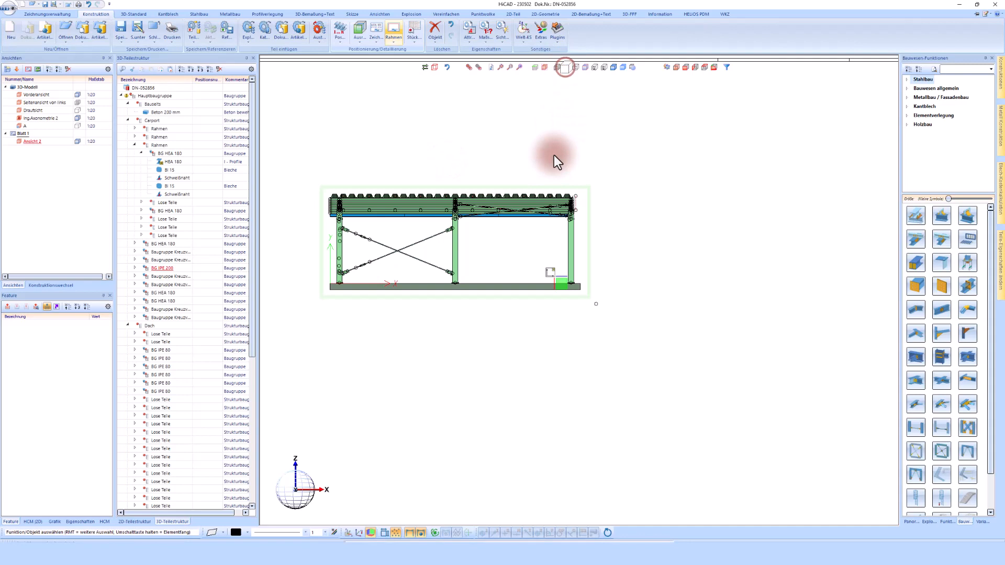
# - Derive side view Ansicht 3 to the right of the front view and show all views
pyautogui.rightClick(434, 181)
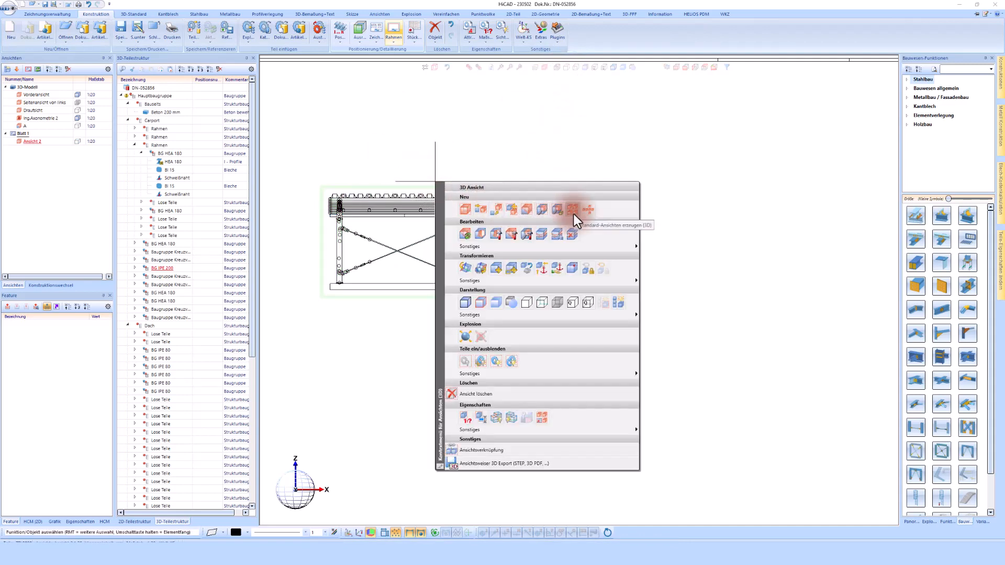
pyautogui.click(482, 209)
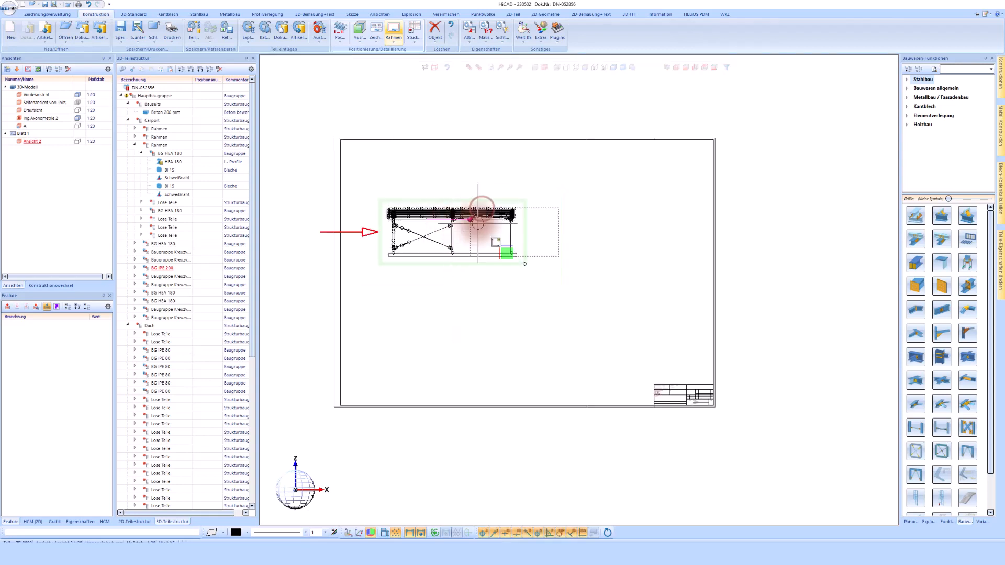
pyautogui.click(571, 230)
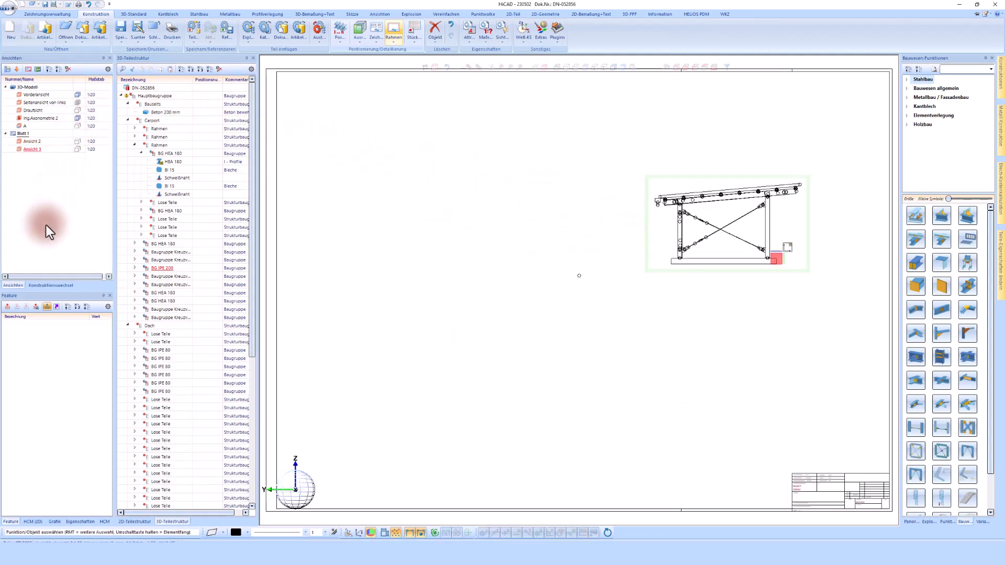
pyautogui.click(8, 69)
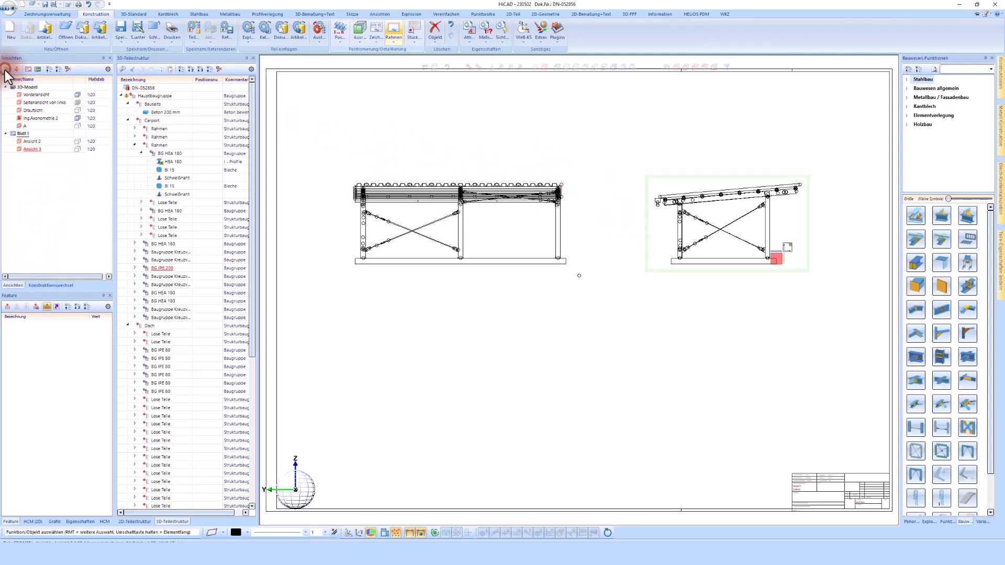
pyautogui.click(564, 164)
# - Draw a horizontal cut line across the columns and place section Schnitt - B below the front view
pyautogui.rightClick(652, 162)
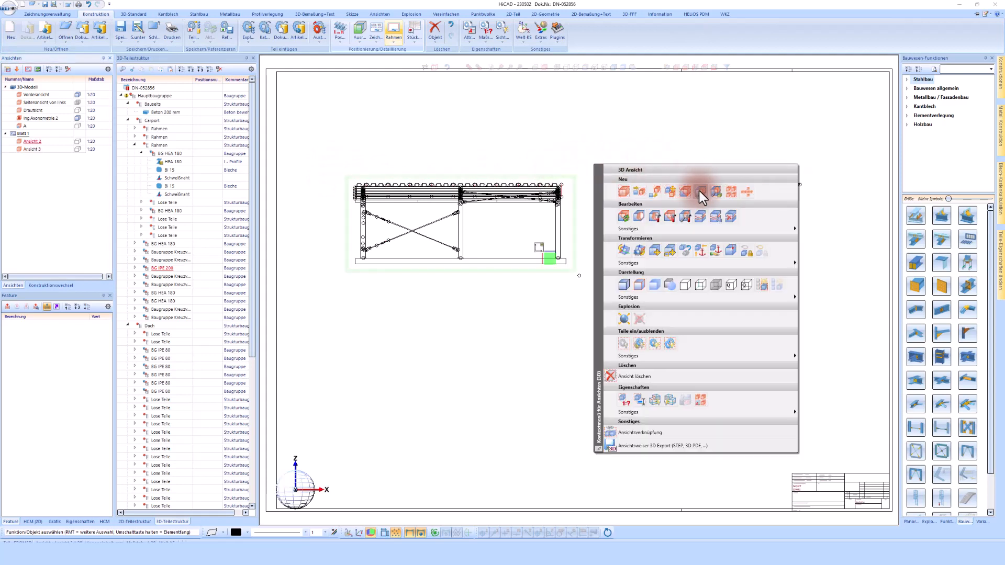
pyautogui.click(686, 192)
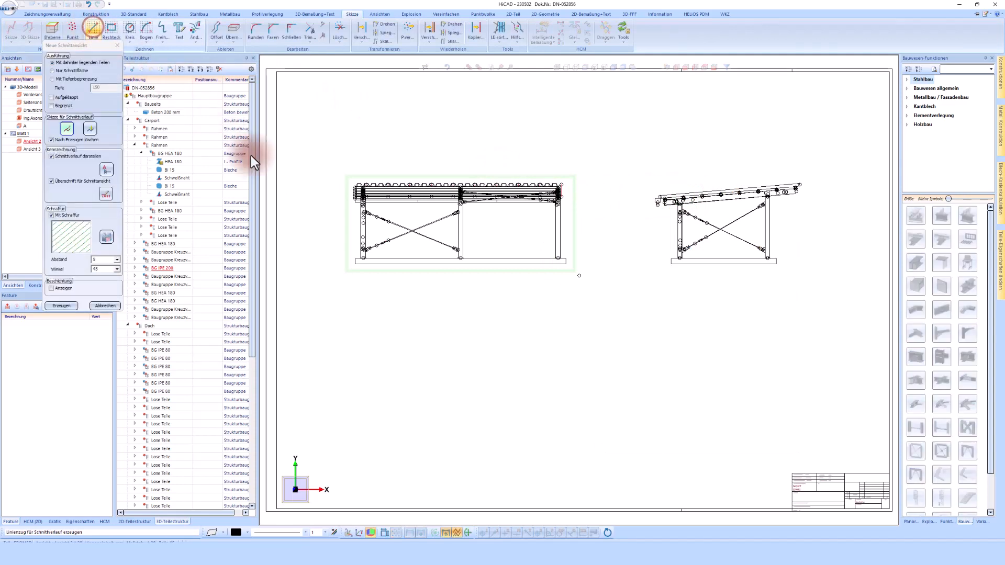
pyautogui.click(343, 231)
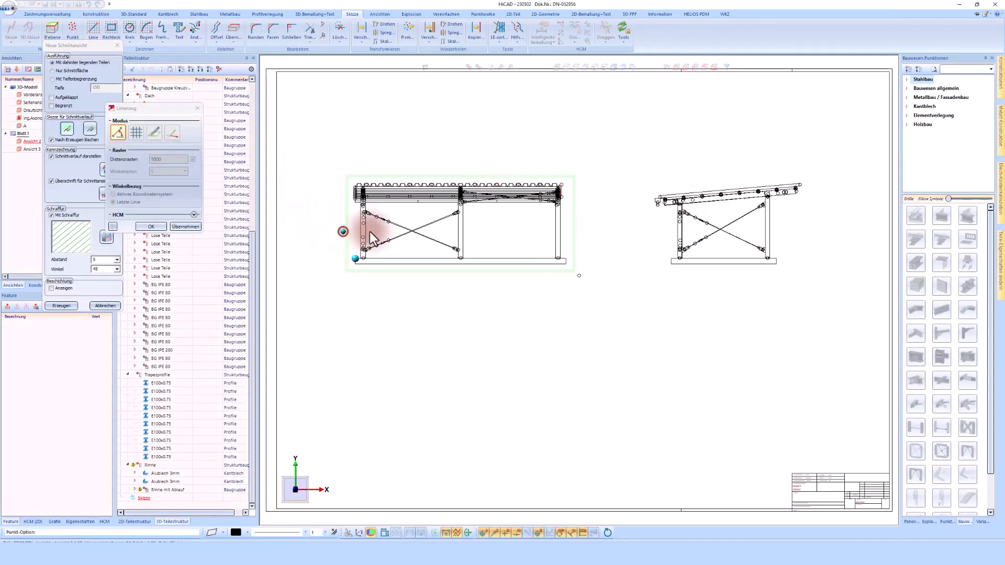
pyautogui.click(580, 232)
pyautogui.click(162, 227)
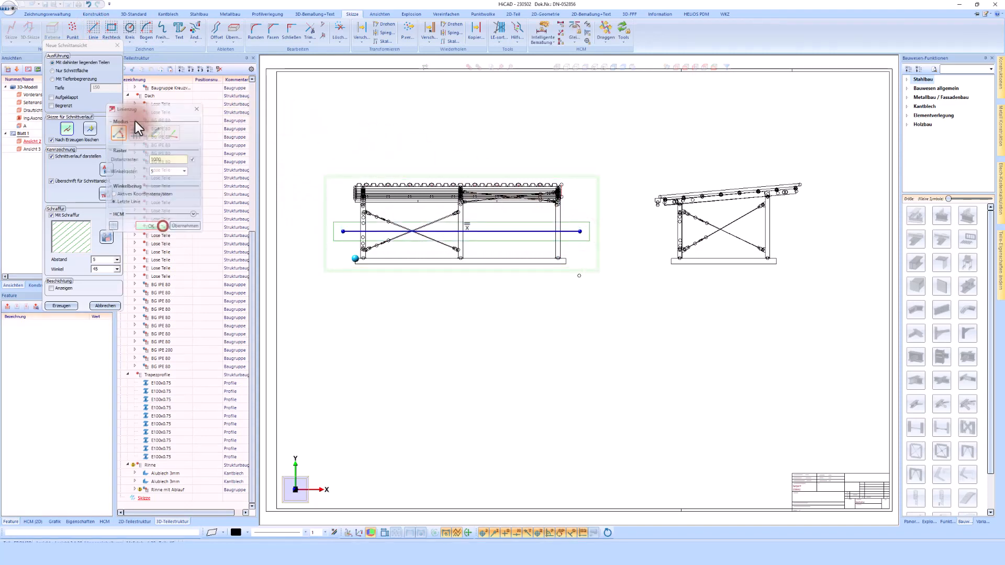
pyautogui.click(63, 306)
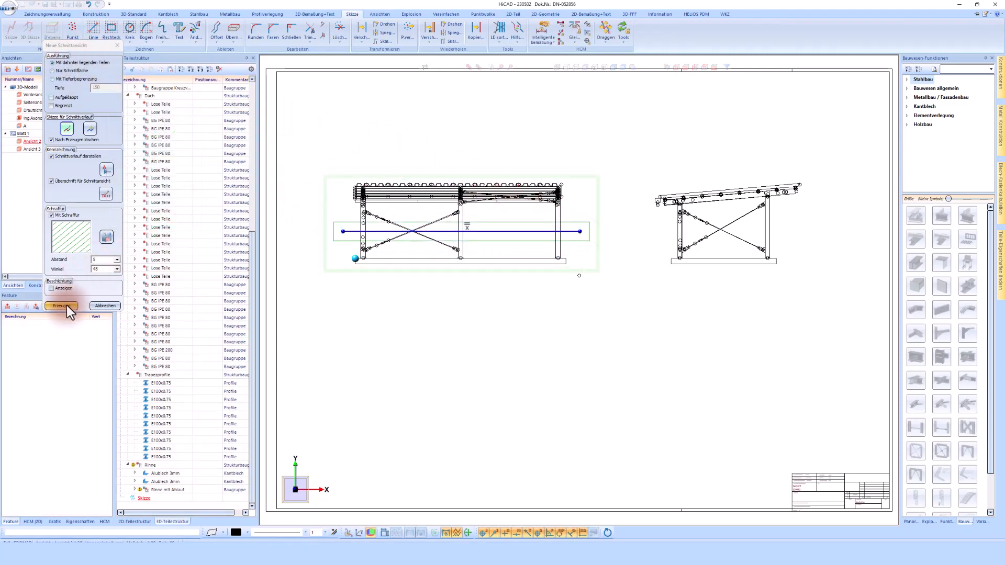
pyautogui.click(492, 313)
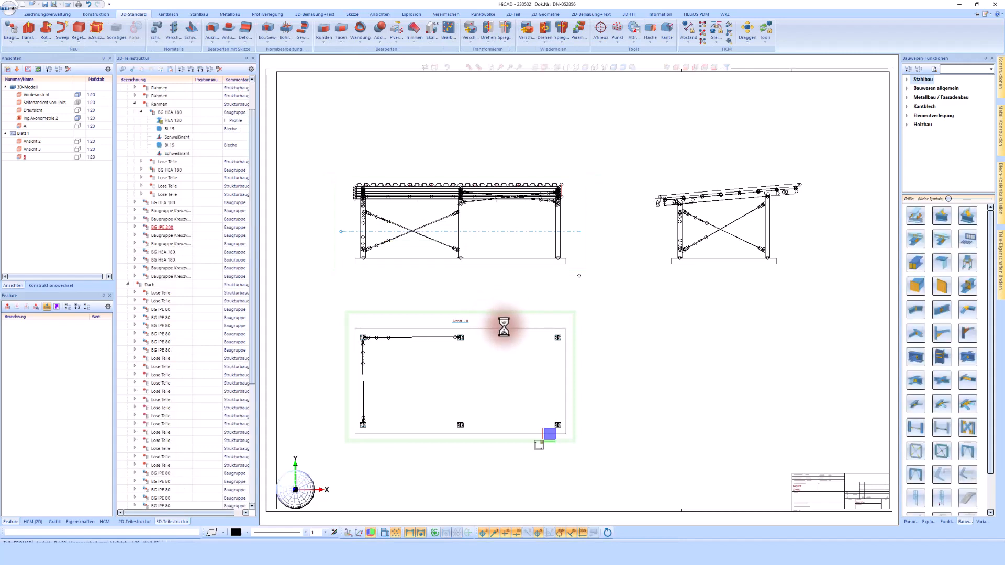
# - Dimension section B with a parallel chain from frame edge across the three column base plates
pyautogui.scroll(5, 352, 448)
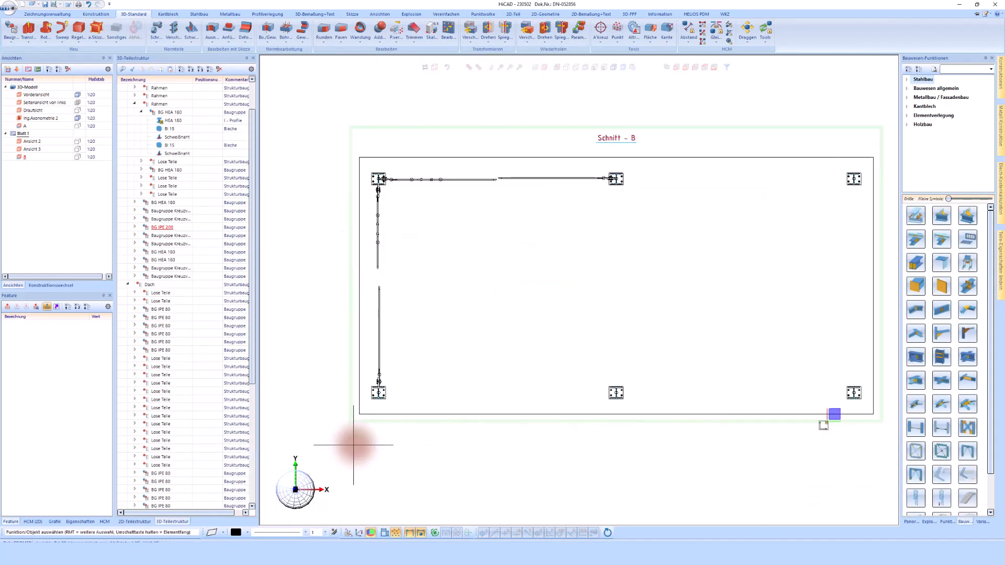
pyautogui.click(313, 11)
pyautogui.click(37, 29)
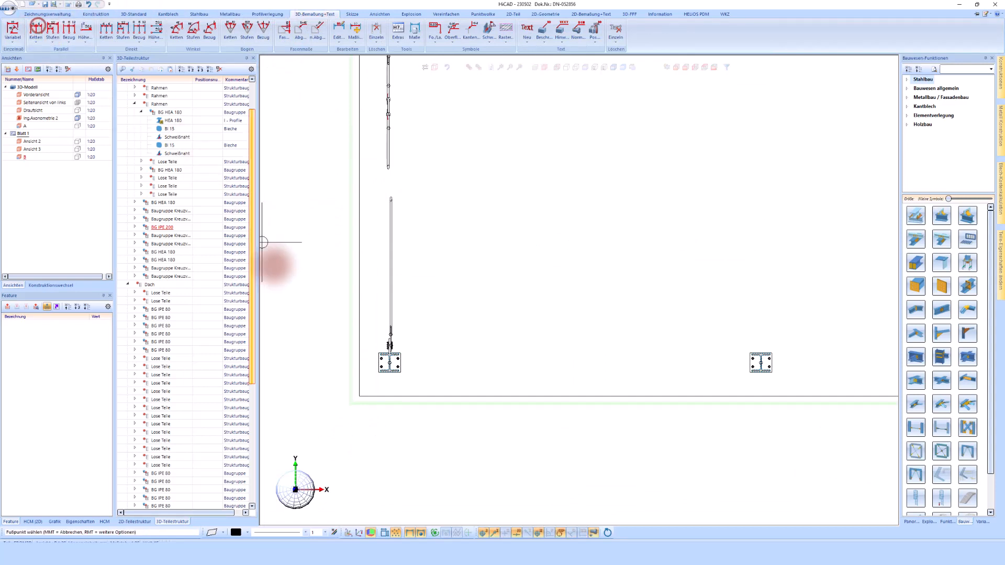
pyautogui.click(353, 354)
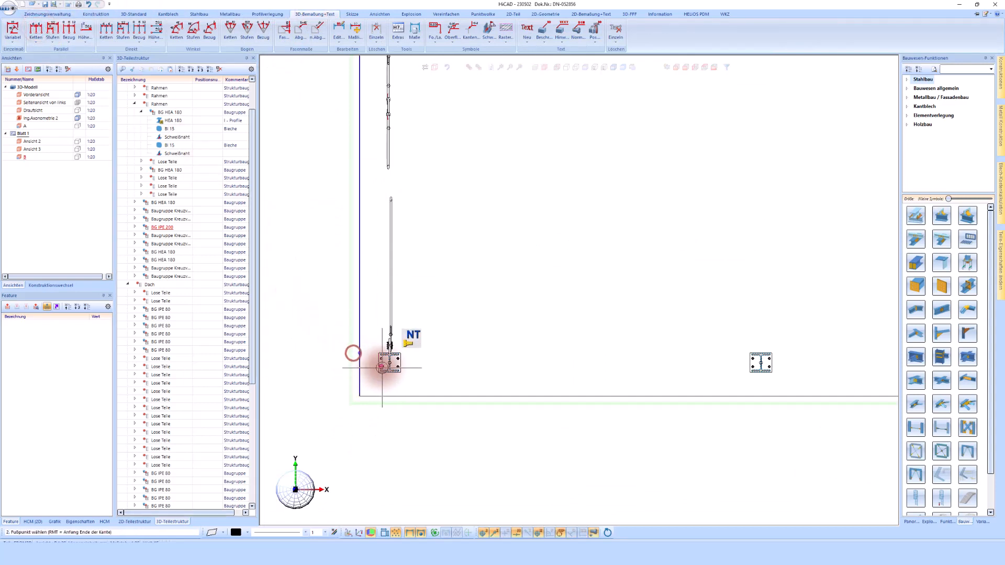
pyautogui.scroll(3, 390, 364)
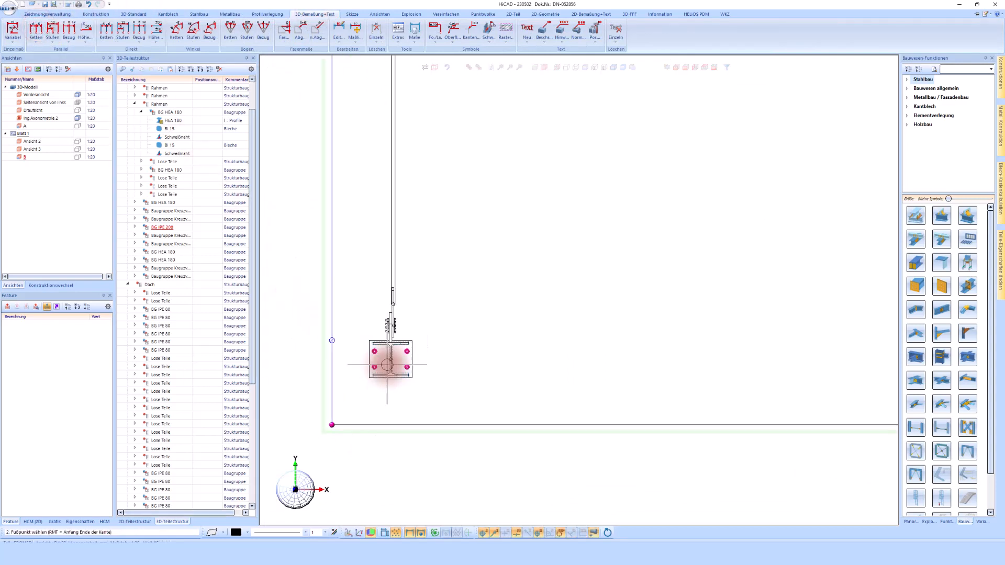
pyautogui.scroll(-3, 393, 365)
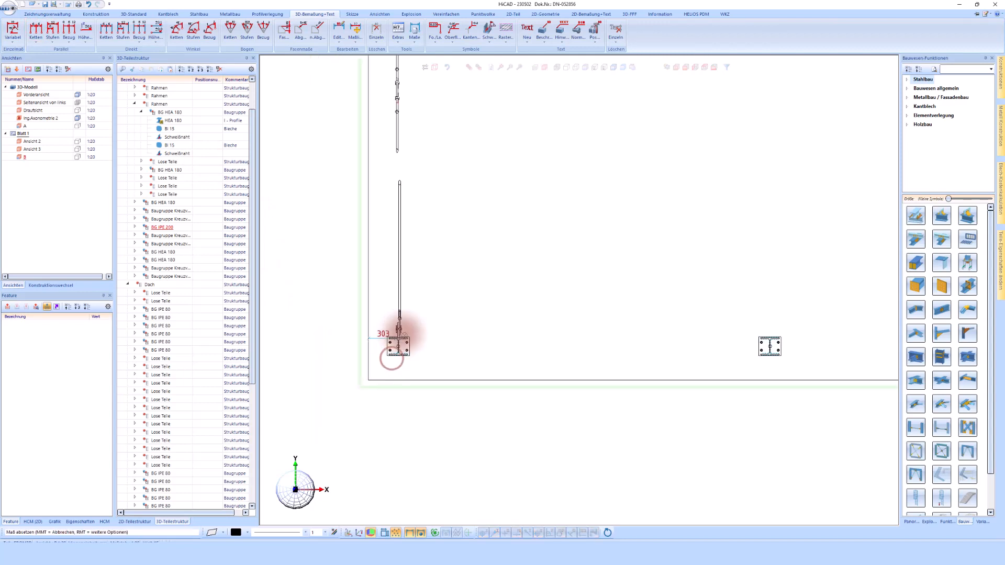
pyautogui.click(411, 401)
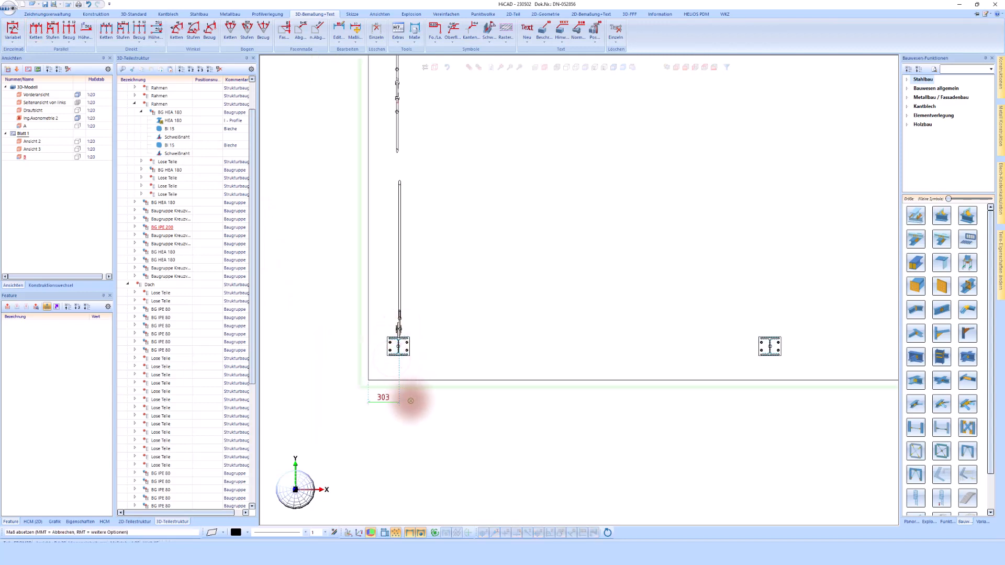
pyautogui.click(767, 351)
pyautogui.scroll(-2, 359, 332)
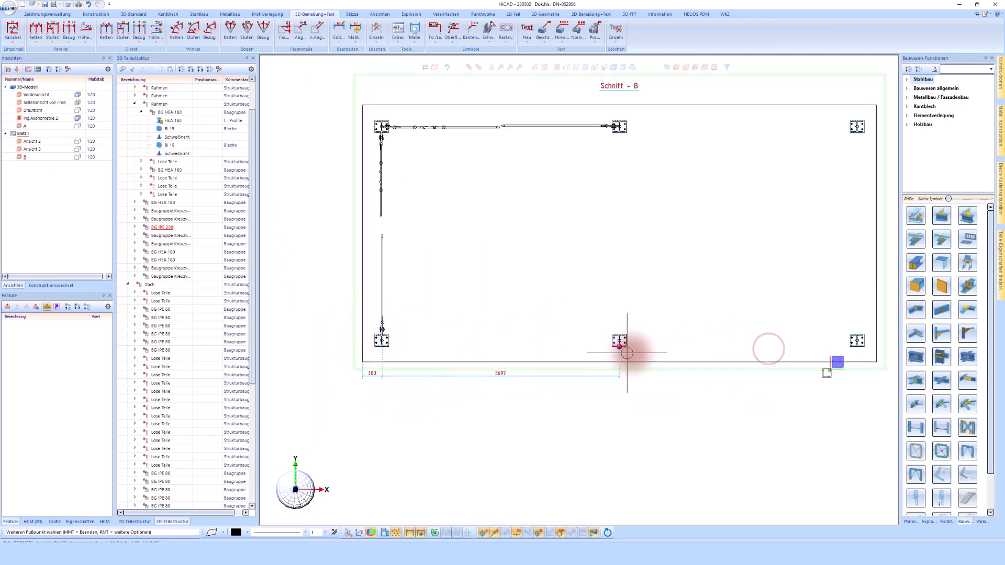
pyautogui.click(857, 340)
pyautogui.click(878, 330)
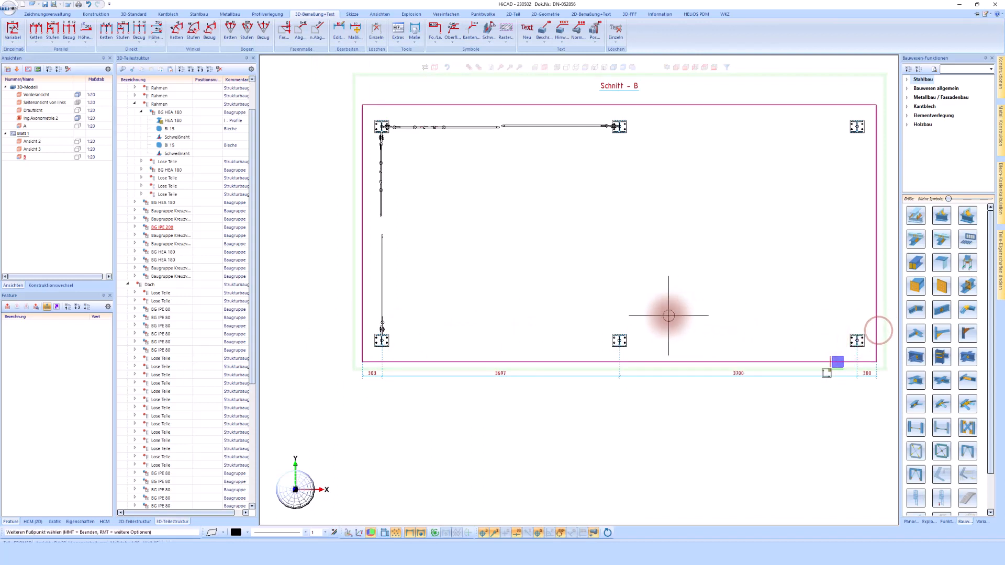
pyautogui.scroll(5, 361, 348)
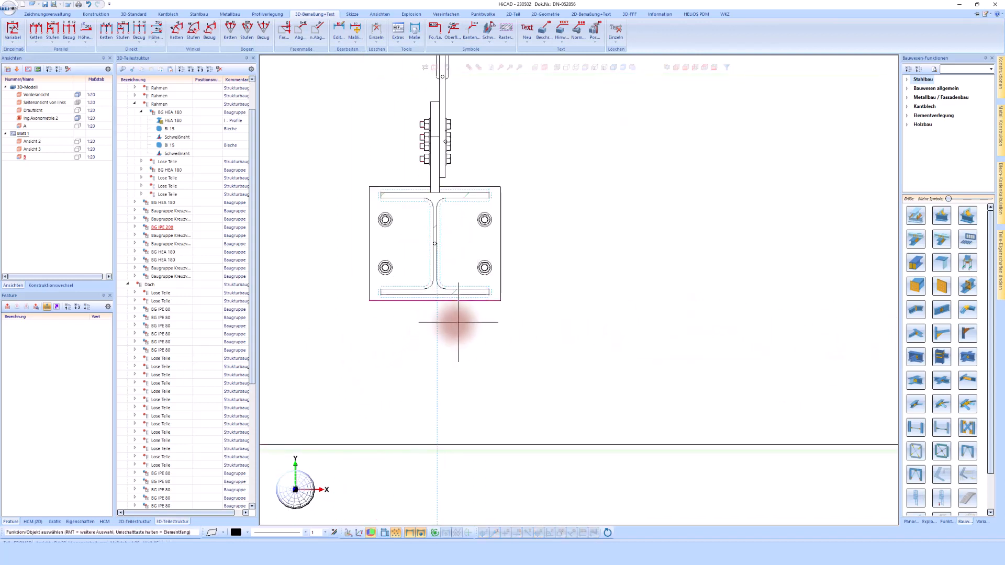
# - Move the section dimension's footpoint to the corner beam's centre
pyautogui.rightClick(437, 317)
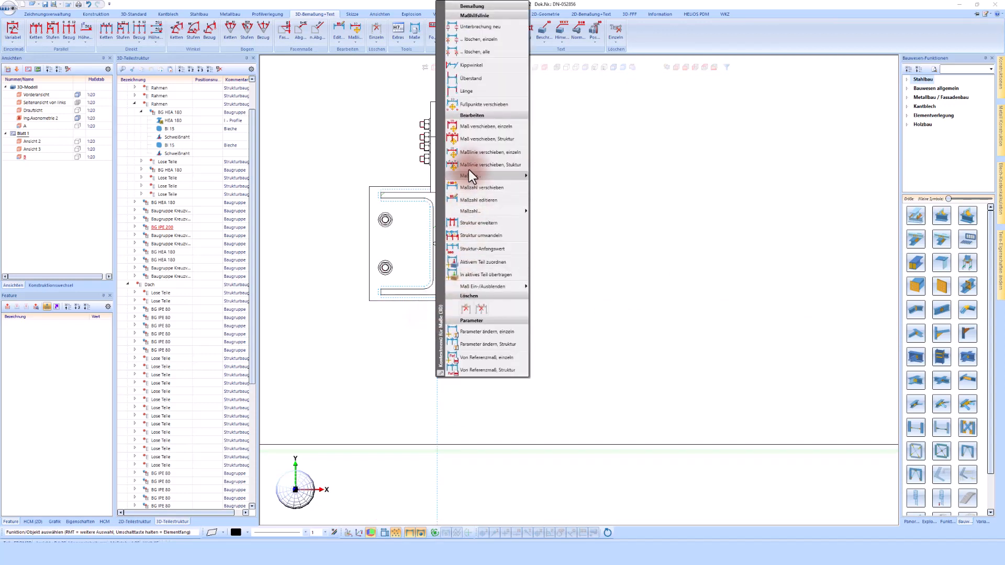
pyautogui.click(473, 106)
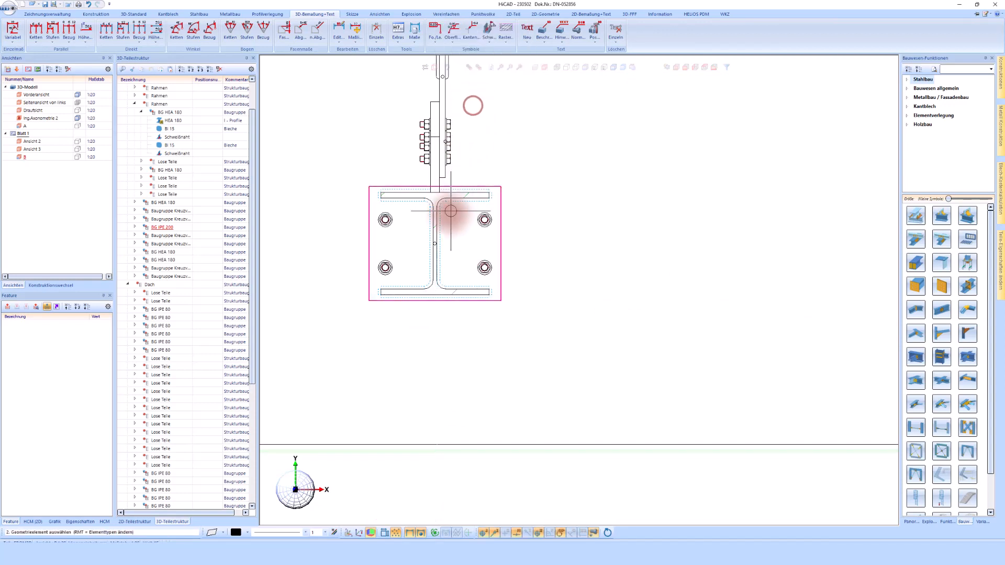
pyautogui.scroll(3, 435, 243)
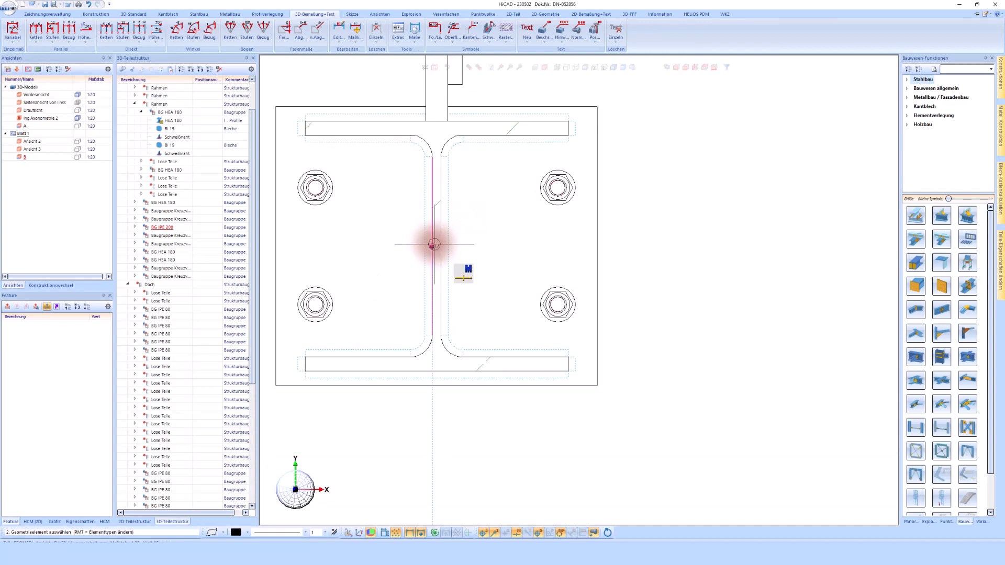
pyautogui.scroll(3, 436, 246)
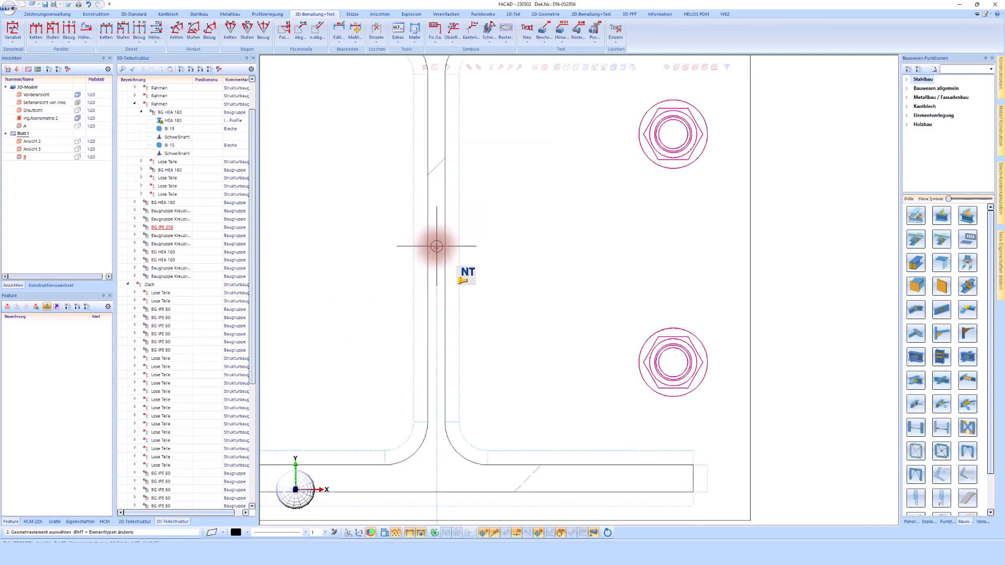
pyautogui.scroll(3, 435, 247)
pyautogui.click(434, 253)
pyautogui.scroll(-8, 434, 253)
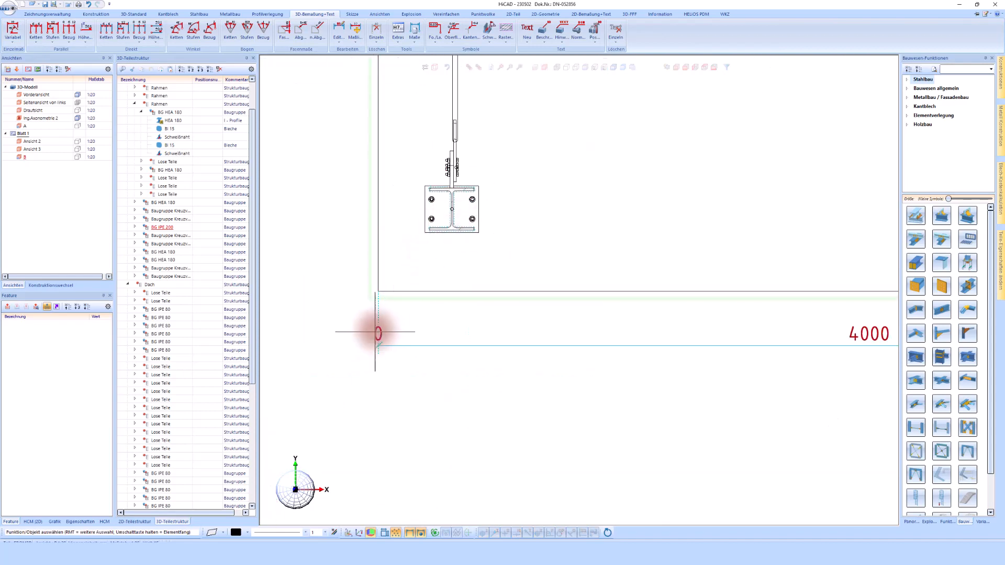
# - Attach the remaining dimension point to the beam centre, giving 300 from the outer edge
pyautogui.rightClick(380, 310)
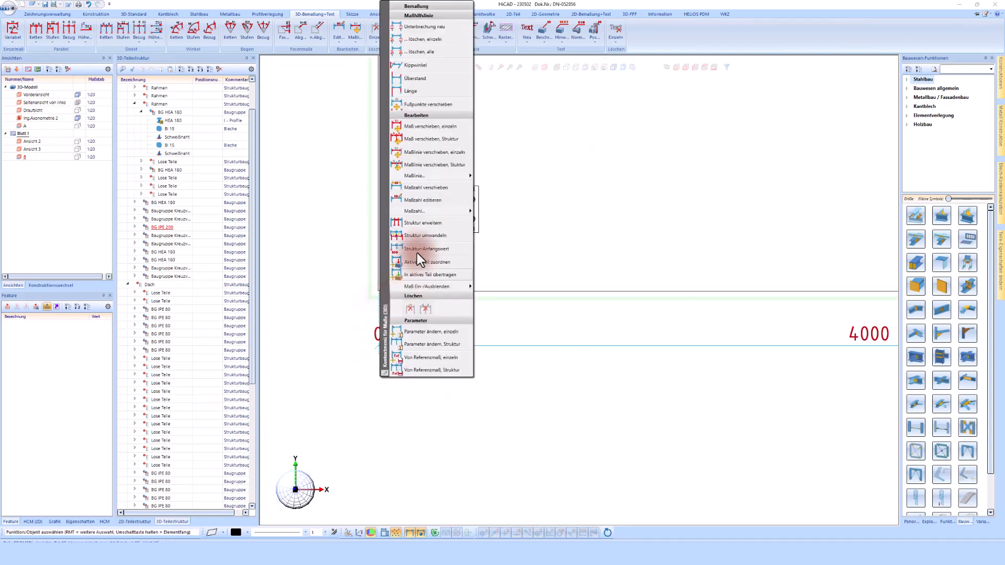
pyautogui.click(415, 104)
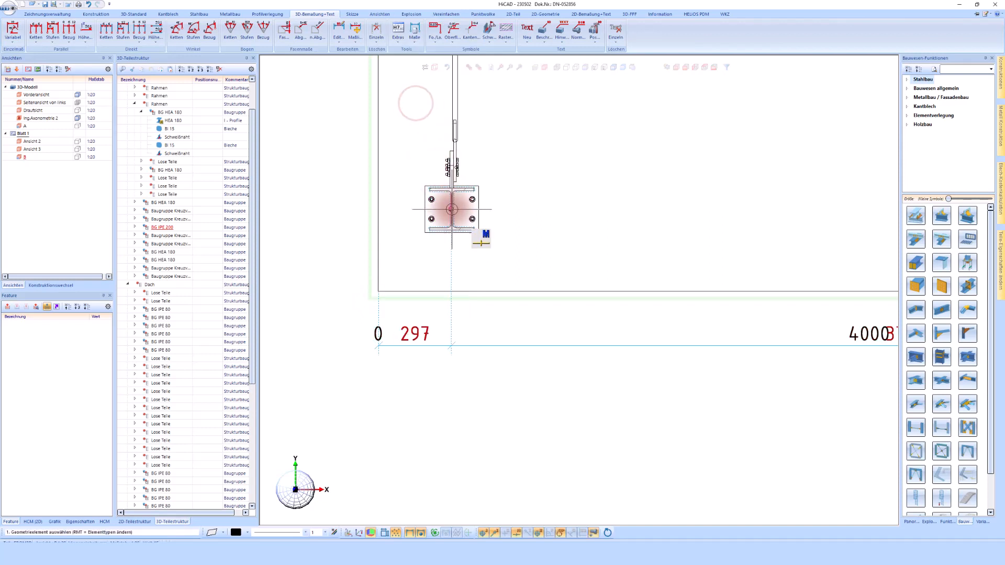
pyautogui.scroll(2, 451, 208)
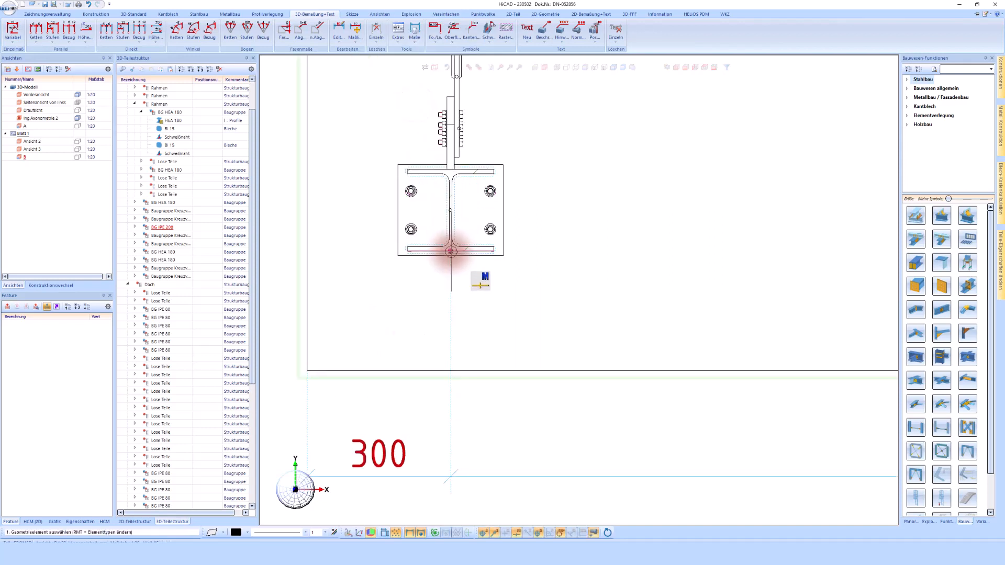
pyautogui.click(451, 251)
pyautogui.scroll(-6, 370, 308)
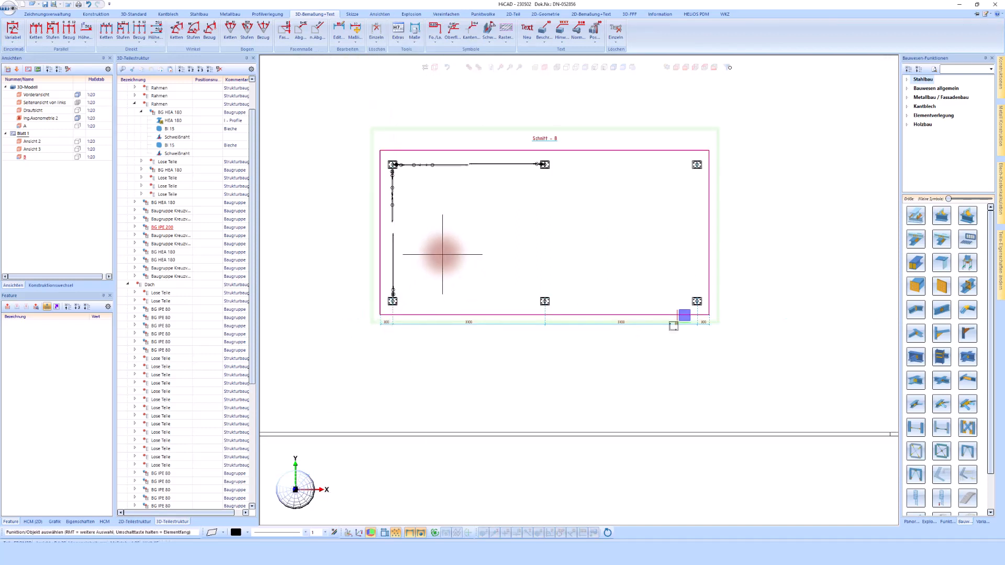
pyautogui.scroll(-2, 438, 269)
pyautogui.scroll(-2, 370, 168)
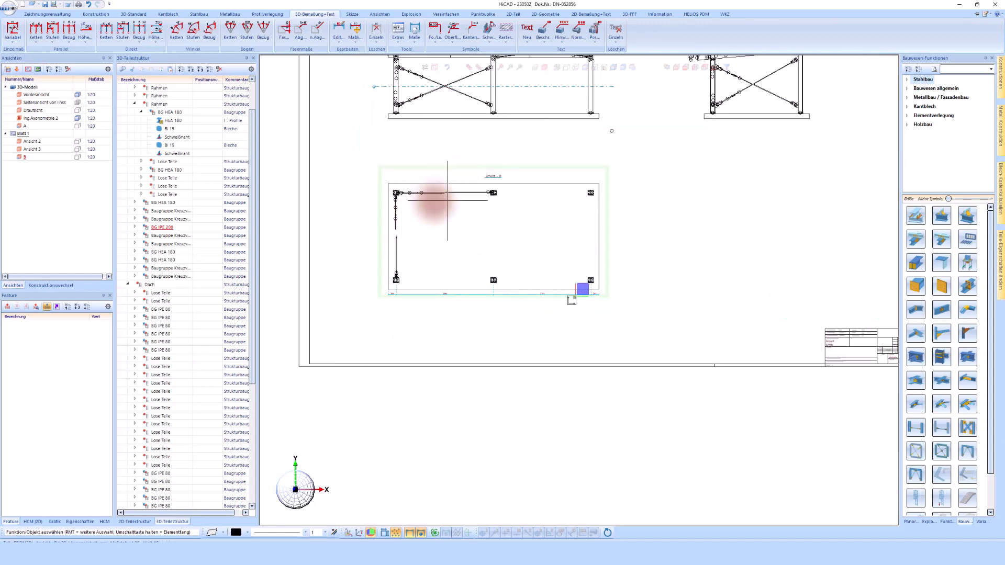
pyautogui.scroll(-1, 404, 288)
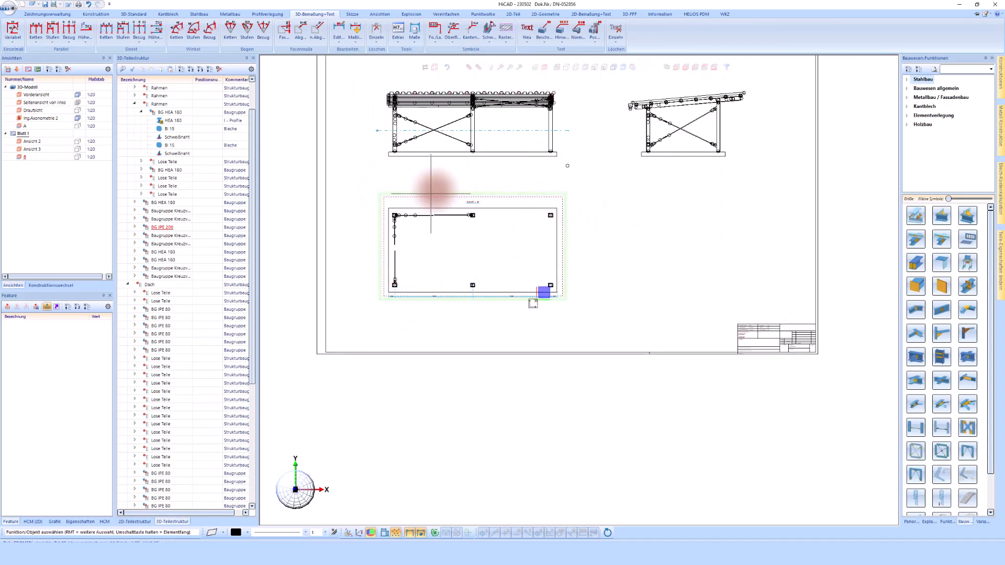
pyautogui.scroll(1, 413, 199)
# - Frame a 300×300 rectangular detail area around the corner beam in section B
pyautogui.rightClick(388, 194)
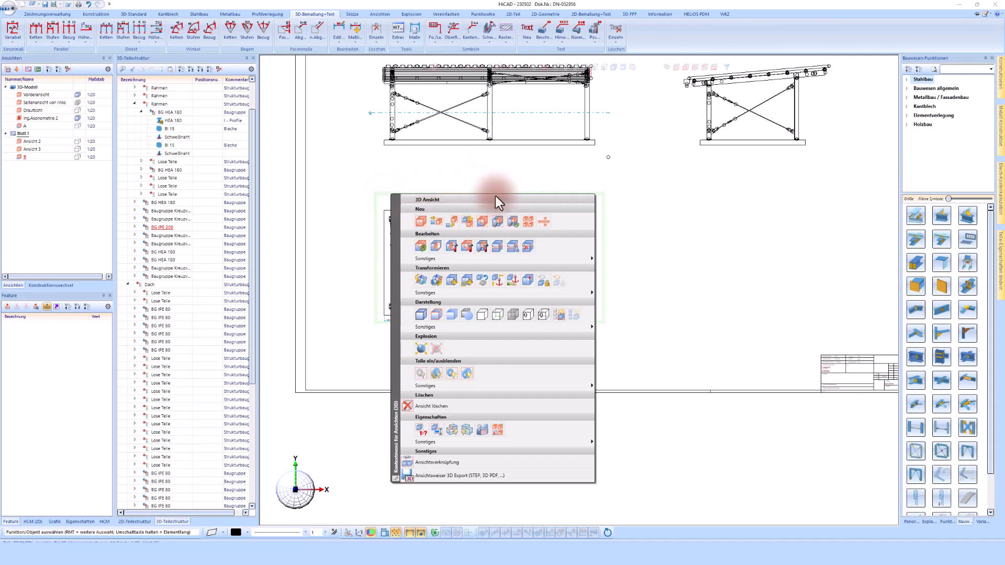
pyautogui.click(498, 222)
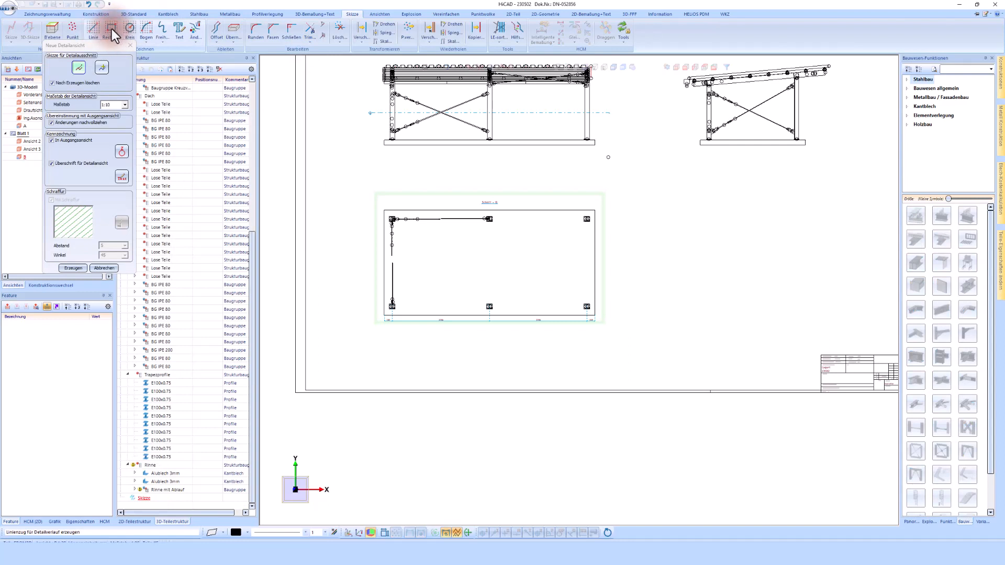
pyautogui.scroll(3, 594, 213)
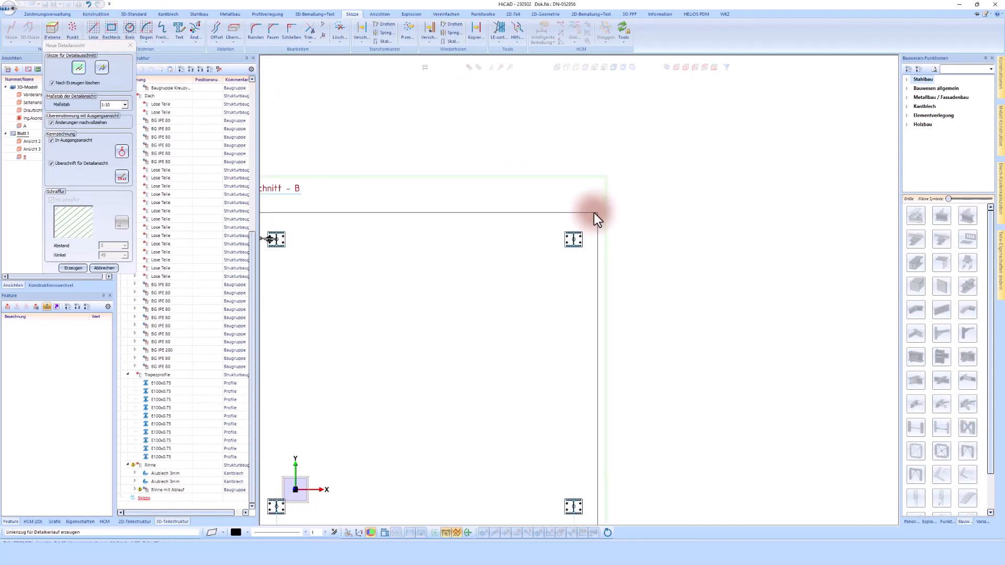
pyautogui.scroll(3, 595, 236)
pyautogui.click(109, 29)
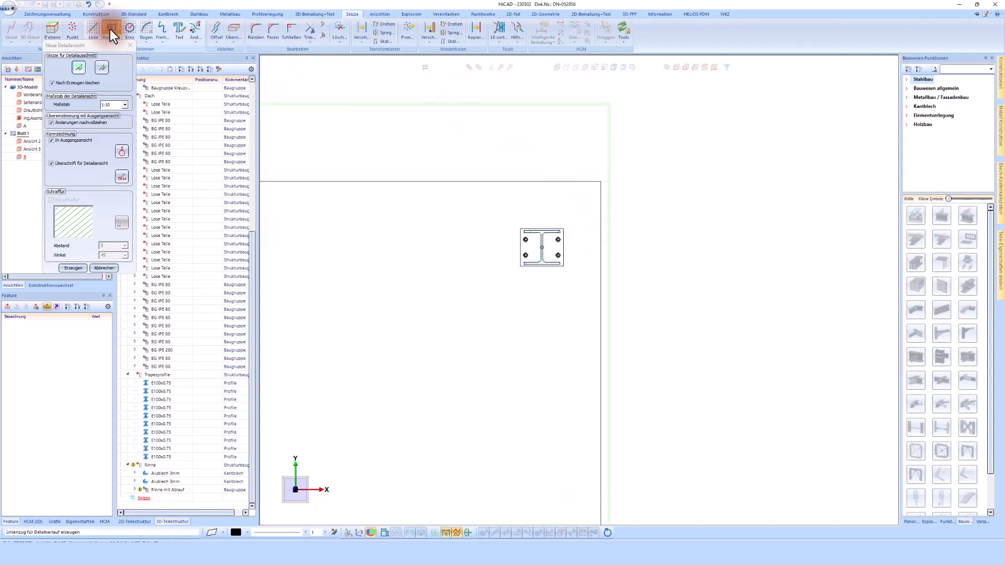
pyautogui.click(512, 280)
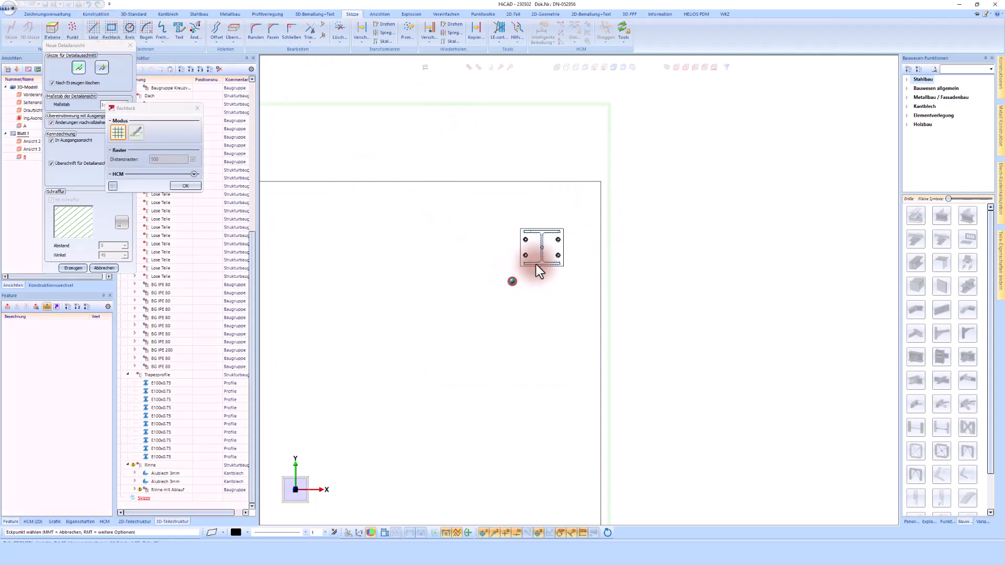
pyautogui.click(580, 214)
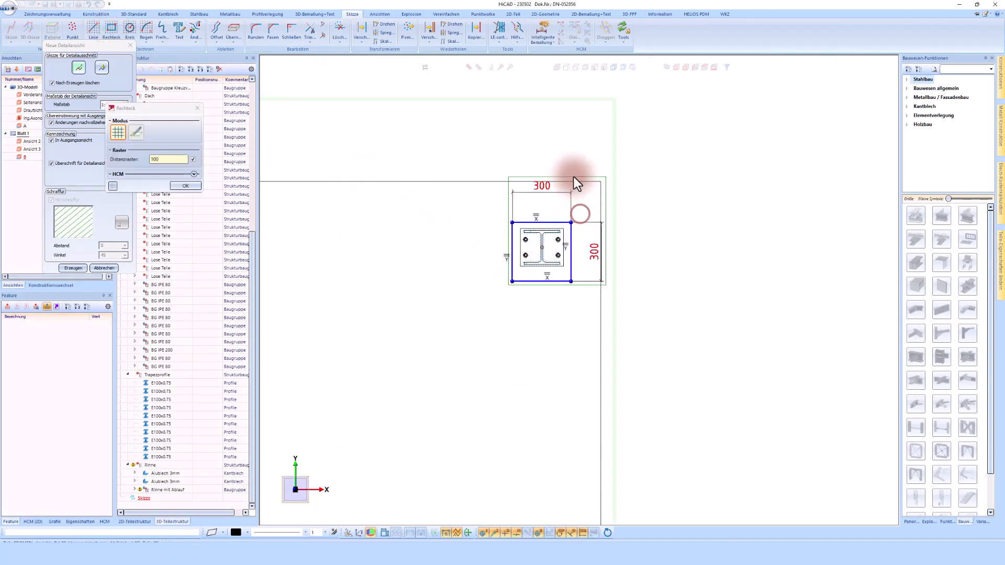
pyautogui.click(179, 187)
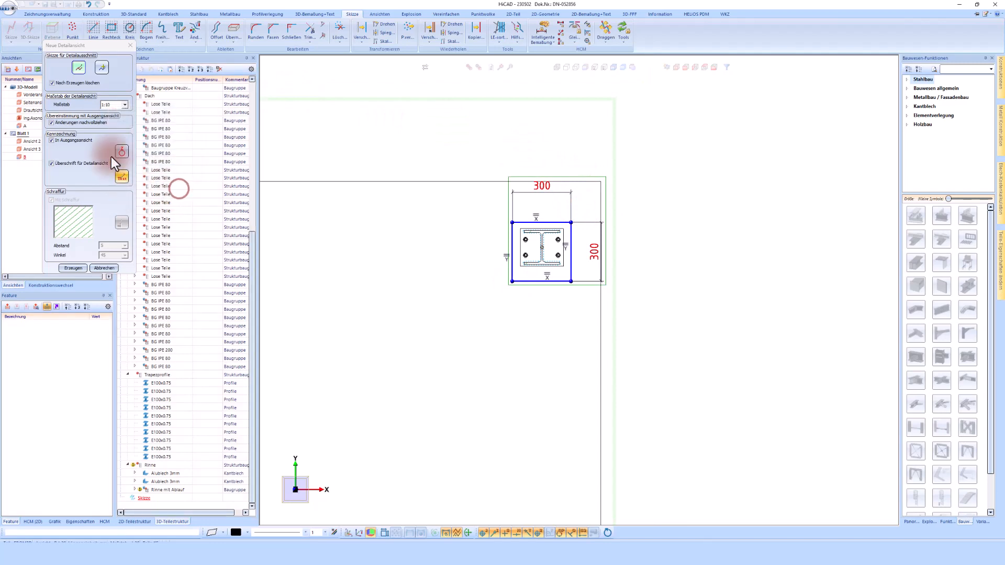
# - Choose the detail scale, create the detail view and place it right of section B
pyautogui.click(125, 105)
pyautogui.click(108, 120)
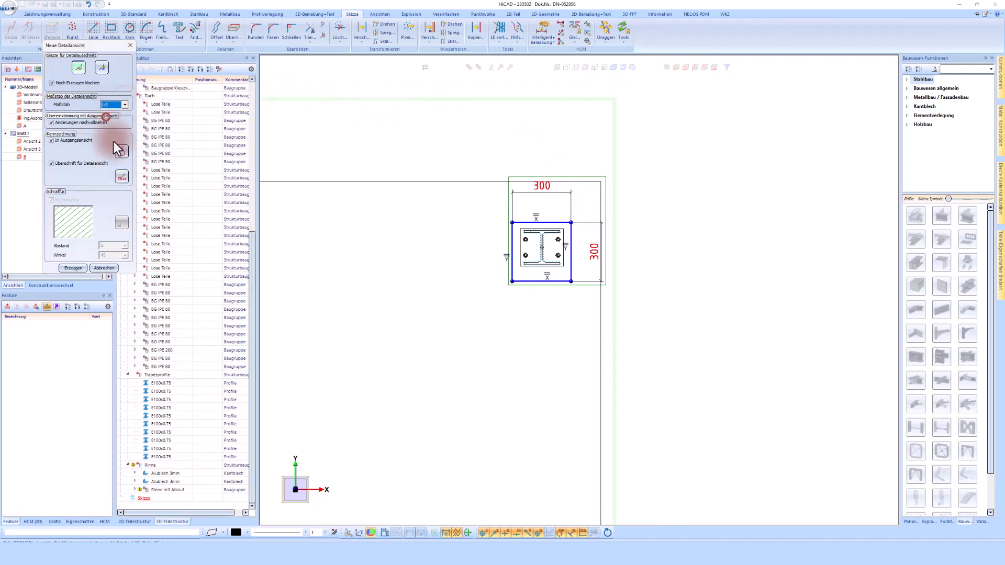
pyautogui.click(75, 268)
pyautogui.scroll(-6, 437, 278)
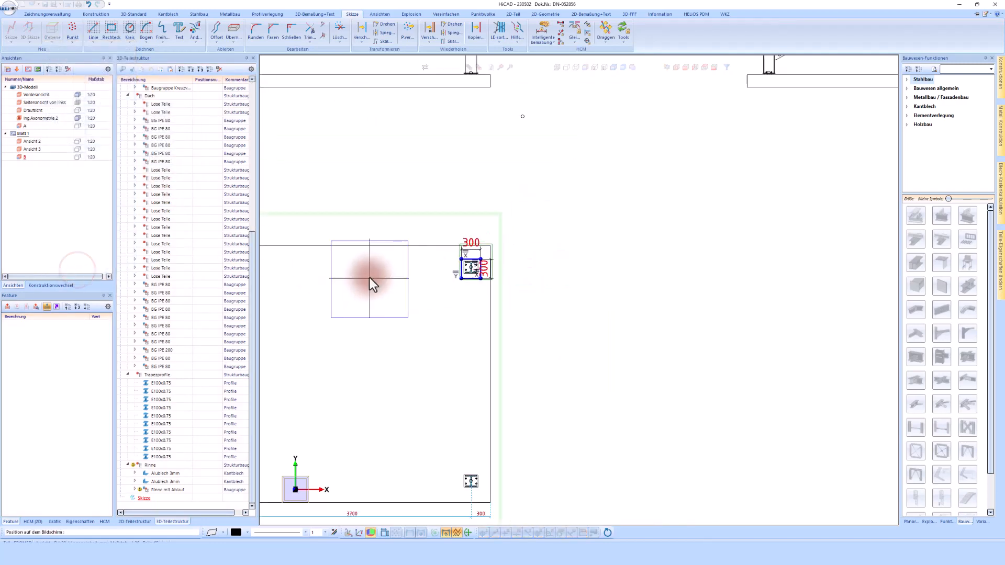
pyautogui.click(677, 302)
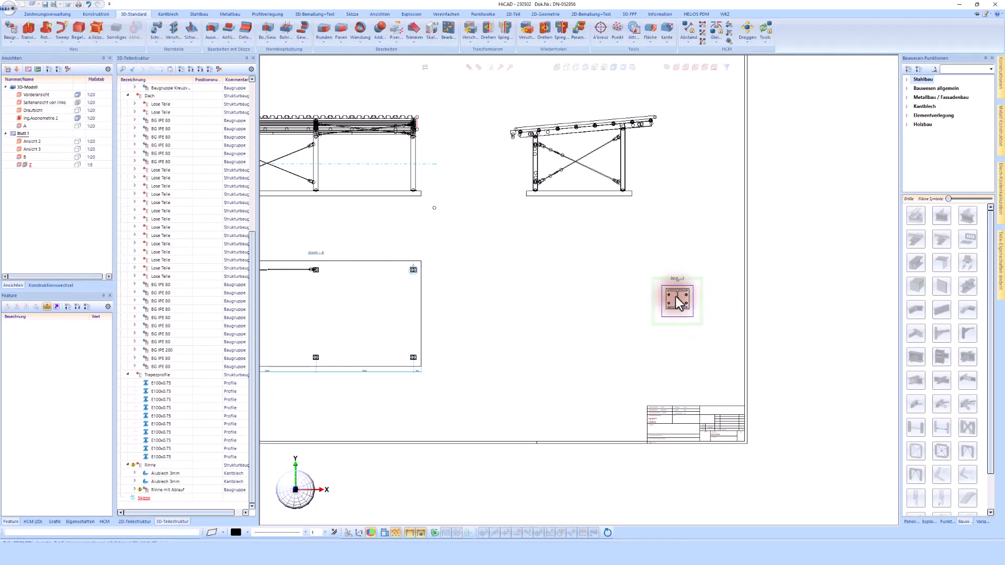
pyautogui.click(567, 113)
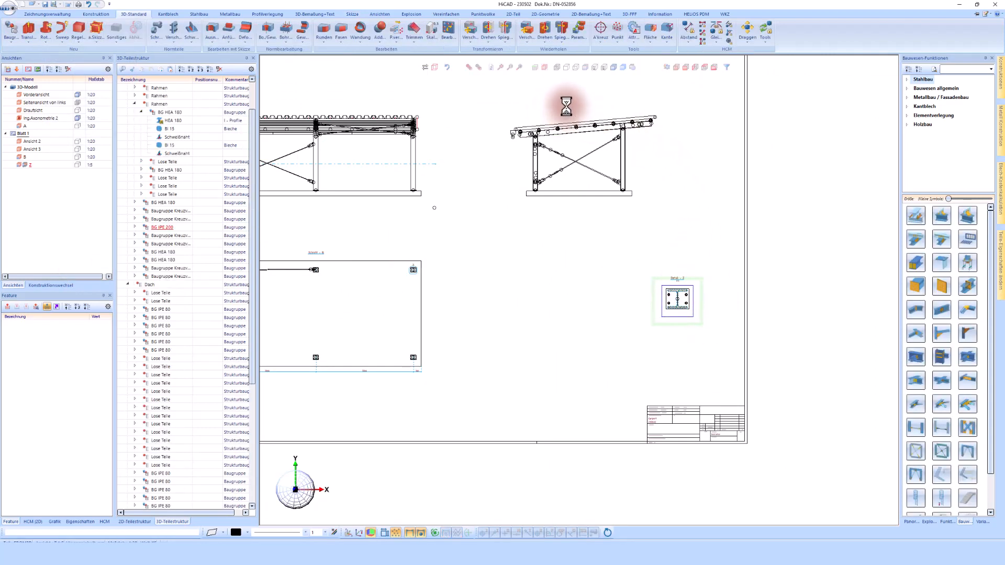
# - Create a 1:5 cuboid detail Z of the roof beam-to-column connection and place it
pyautogui.scroll(1, 547, 105)
pyautogui.scroll(2, 547, 105)
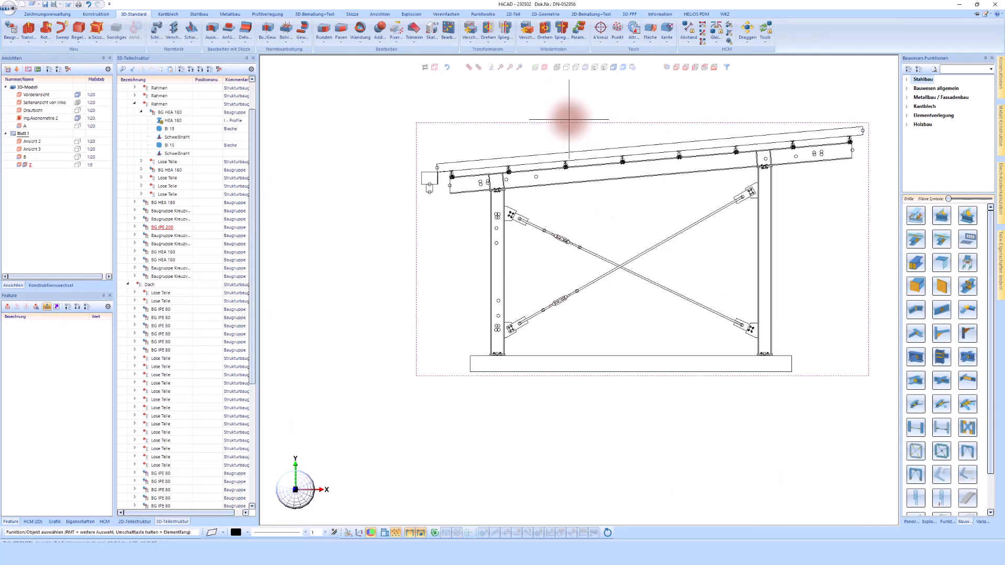
pyautogui.rightClick(520, 132)
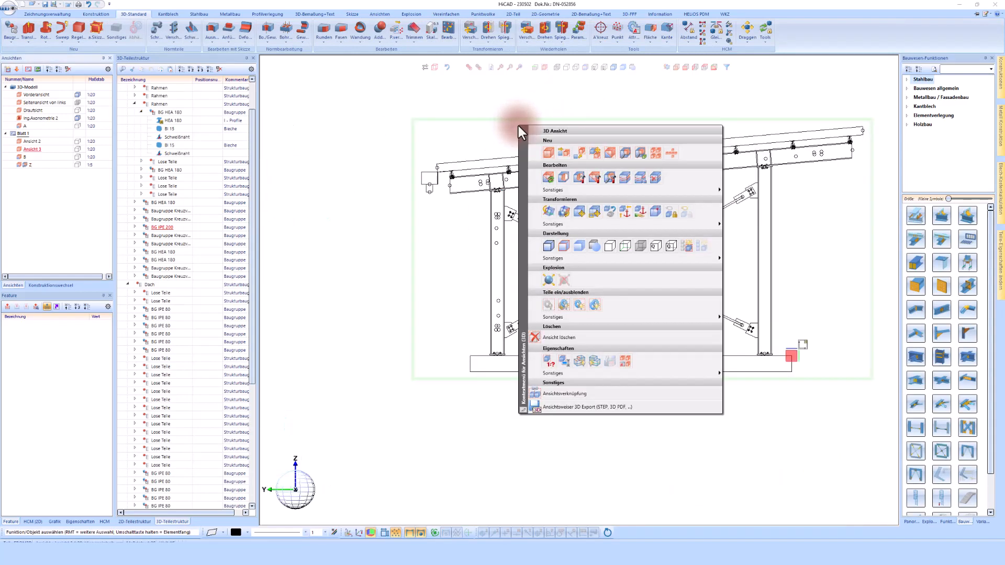
pyautogui.click(642, 155)
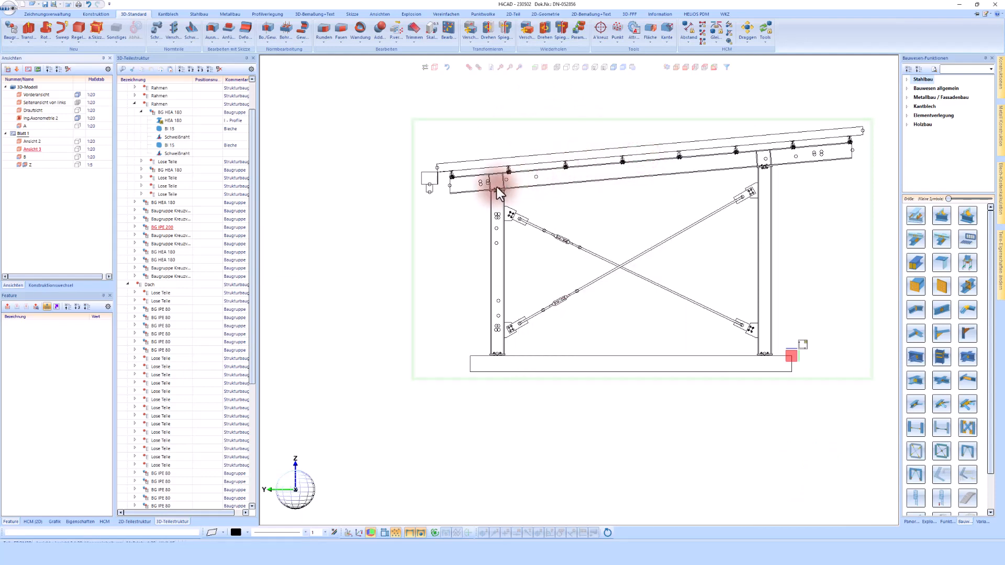
pyautogui.scroll(3, 499, 191)
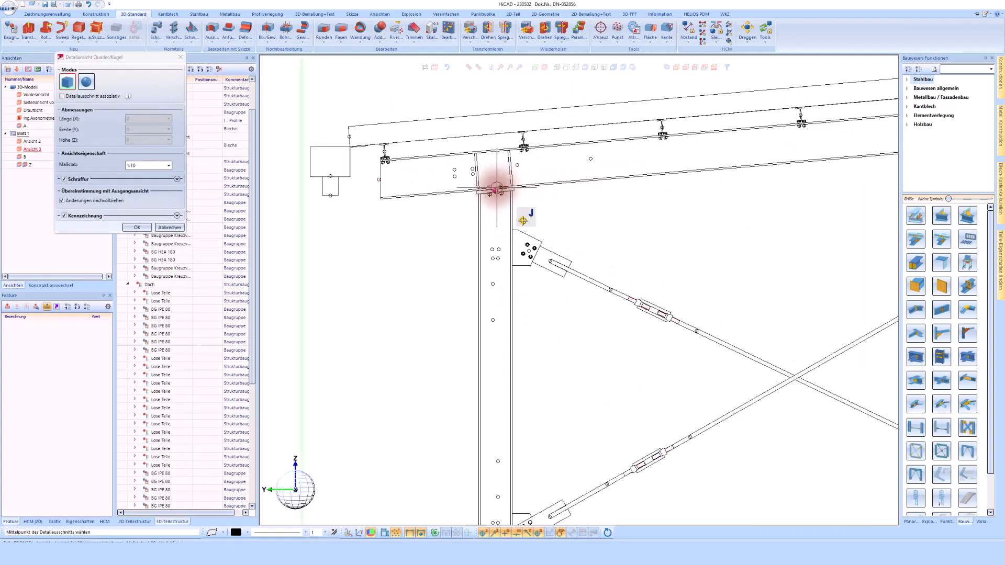
pyautogui.click(497, 188)
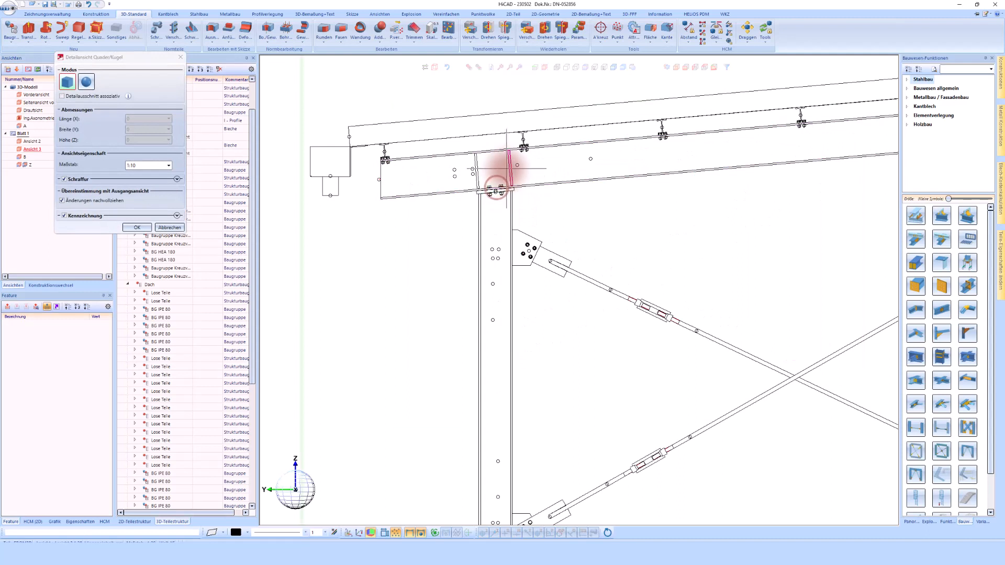
pyautogui.click(497, 98)
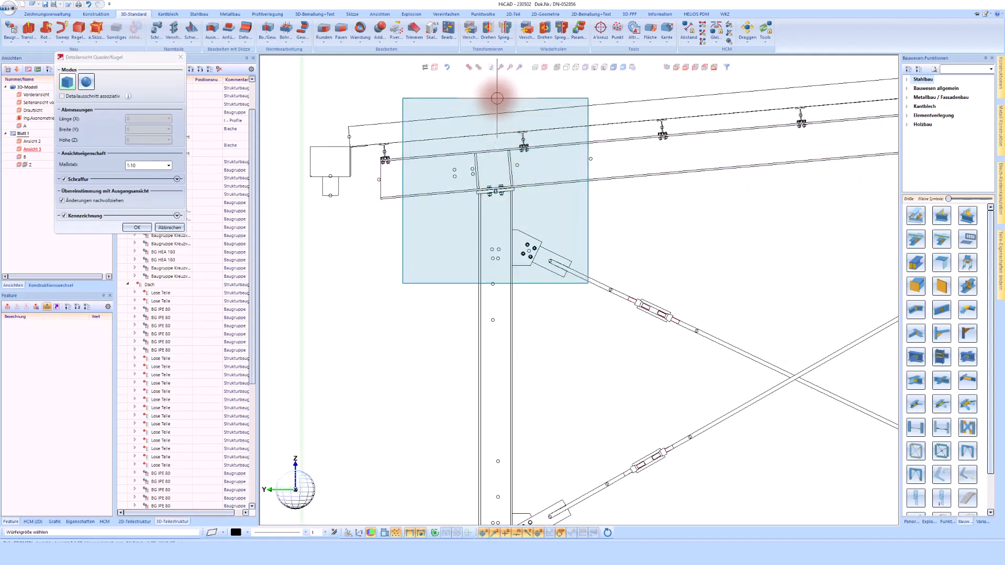
pyautogui.click(169, 165)
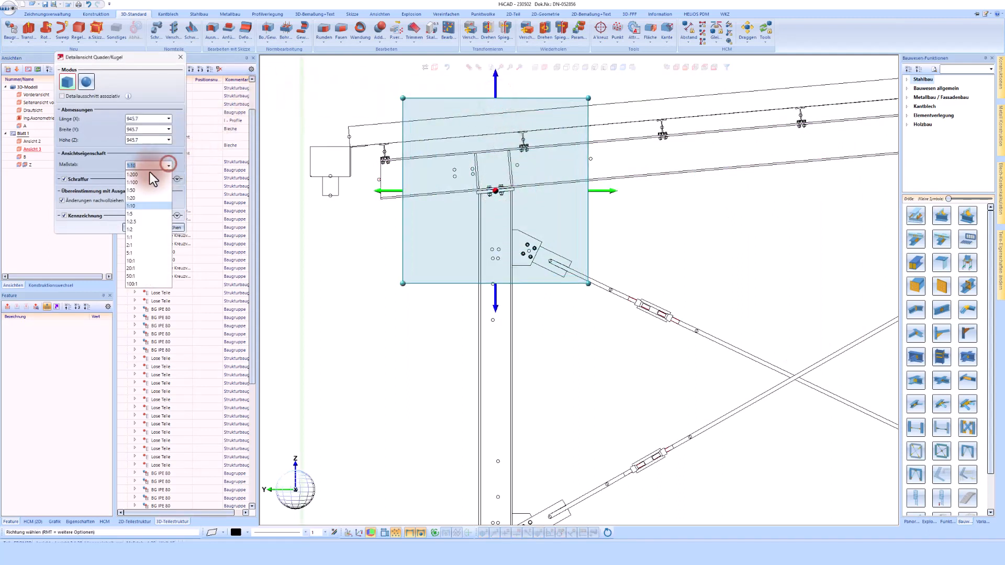
pyautogui.click(138, 213)
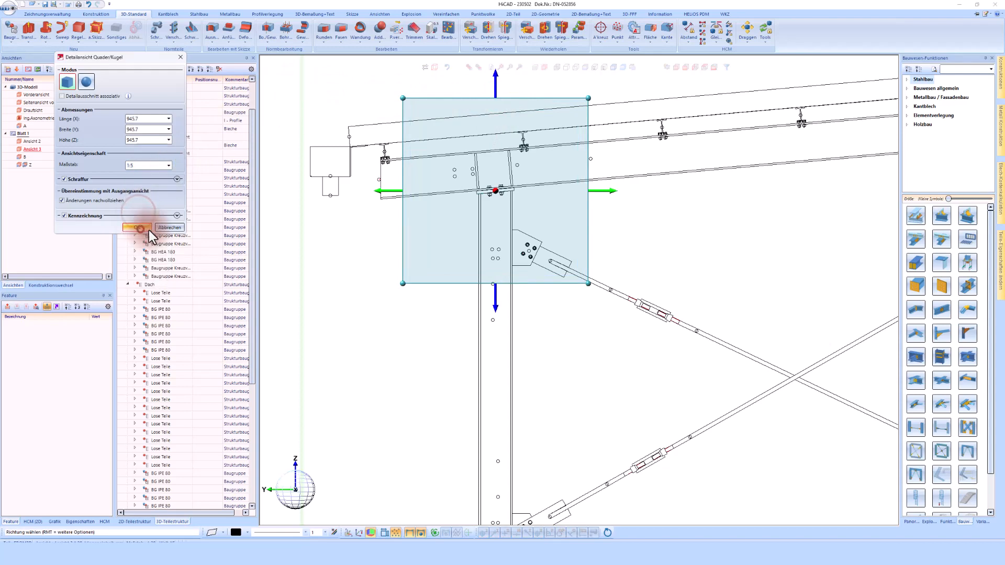
pyautogui.click(139, 228)
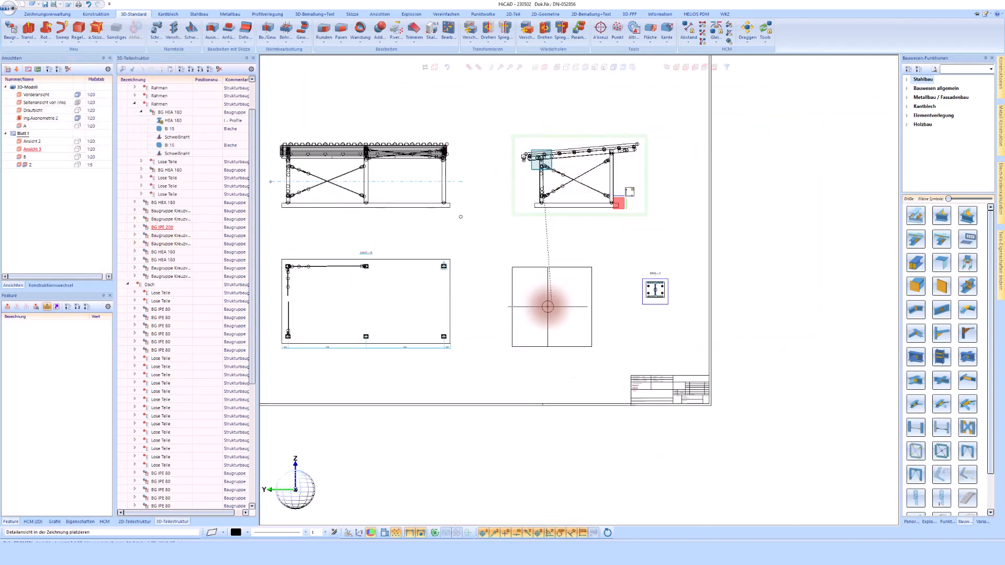
pyautogui.click(546, 306)
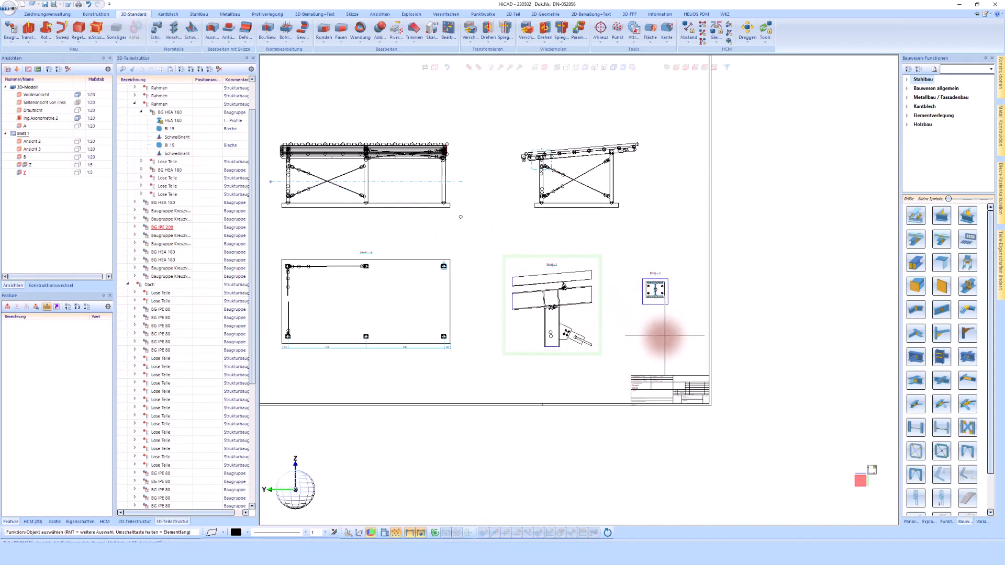
# - Move the front view higher on the sheet
pyautogui.scroll(-2, 533, 270)
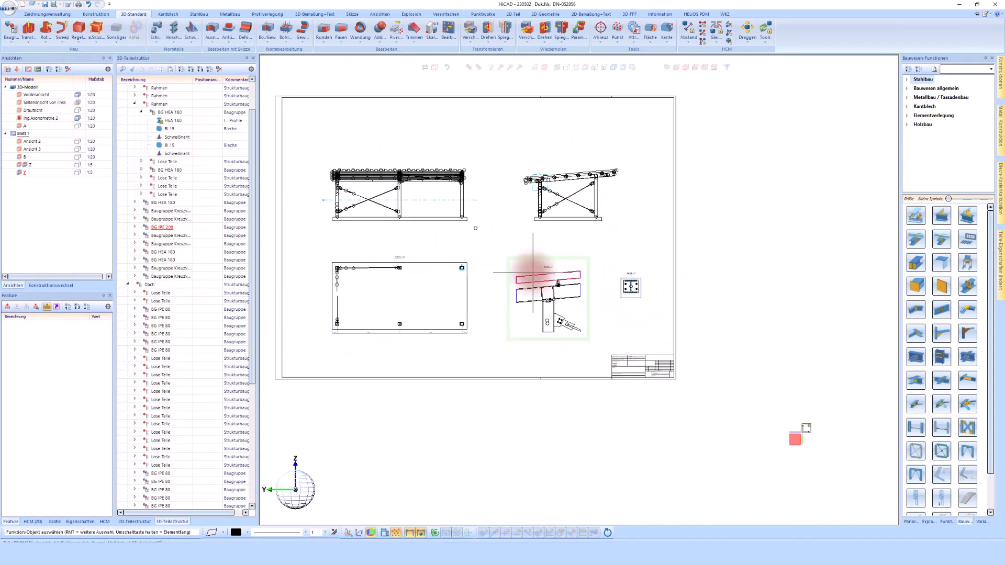
pyautogui.click(424, 155)
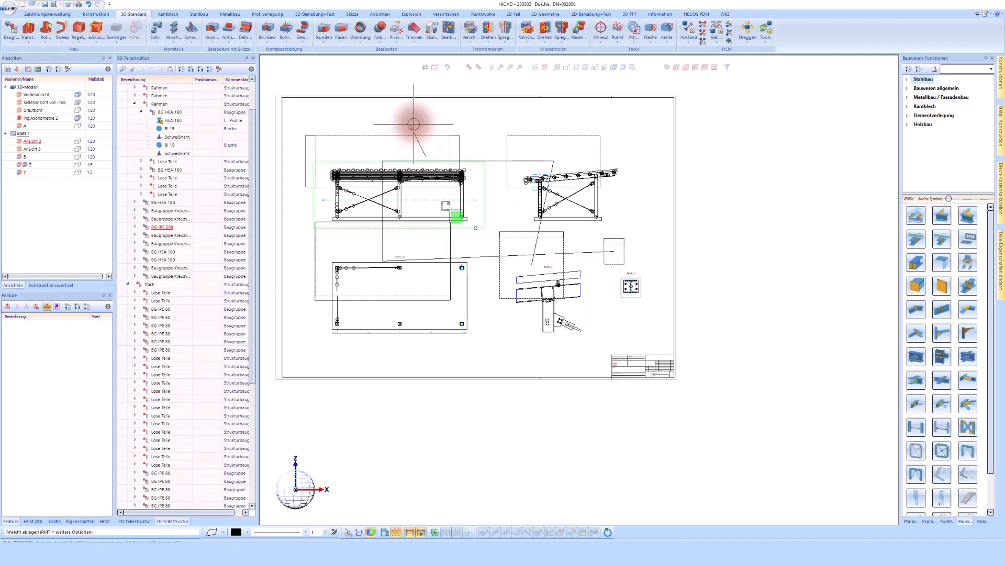
pyautogui.click(419, 120)
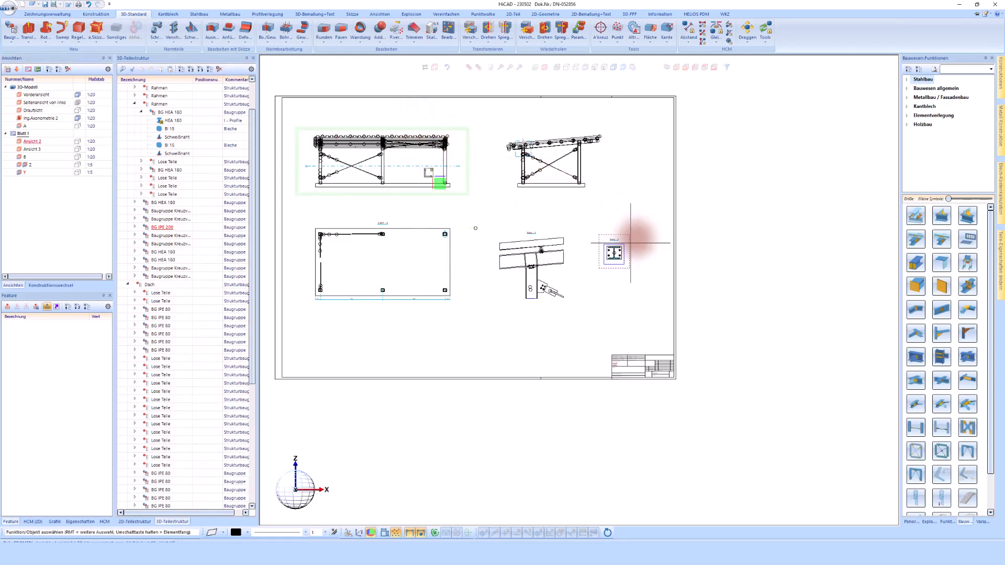
pyautogui.scroll(3, 635, 236)
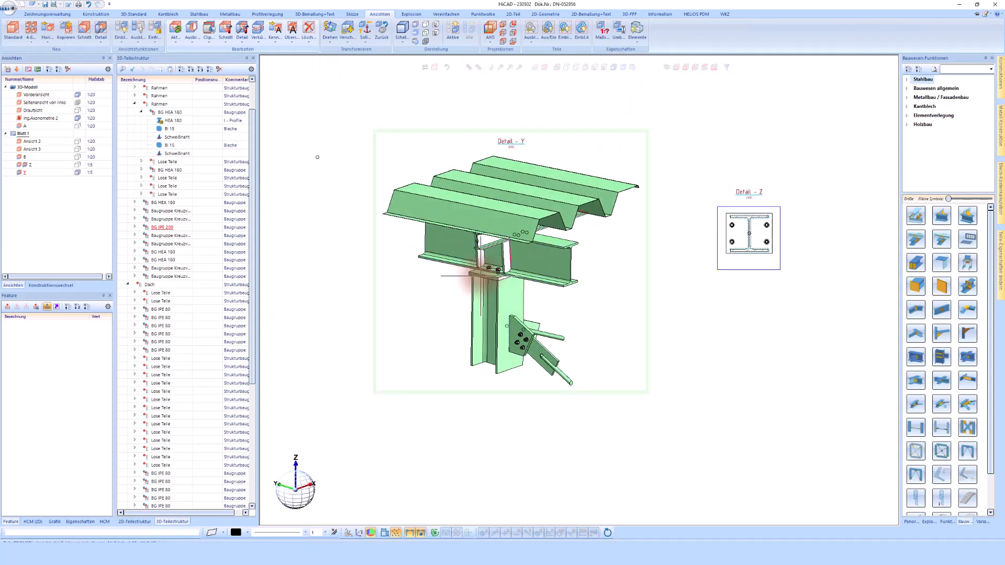
# - Make the trapezoidal roof sheets in detail Y transparent via Eigenschaften > Transparenz
pyautogui.click(461, 209)
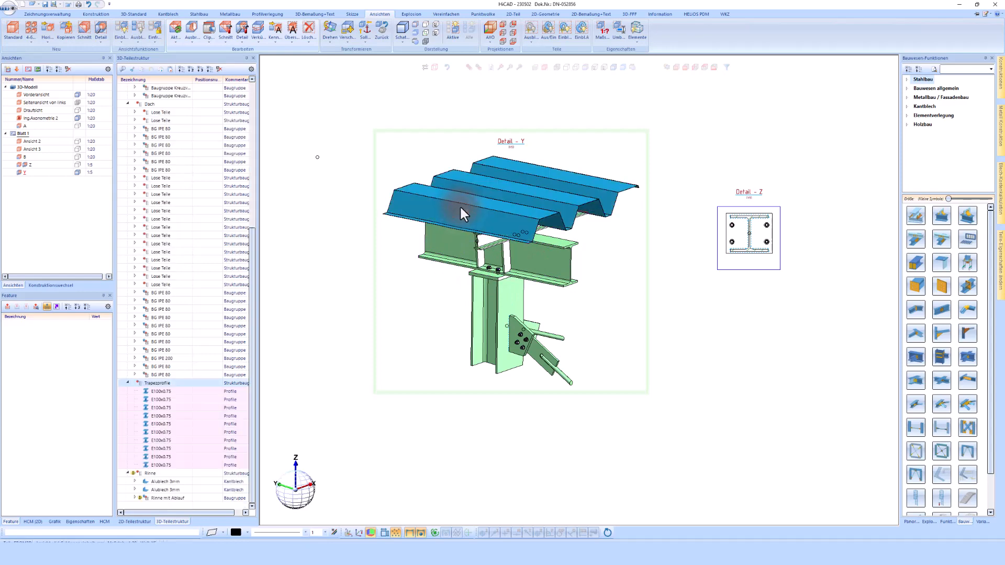
pyautogui.rightClick(459, 205)
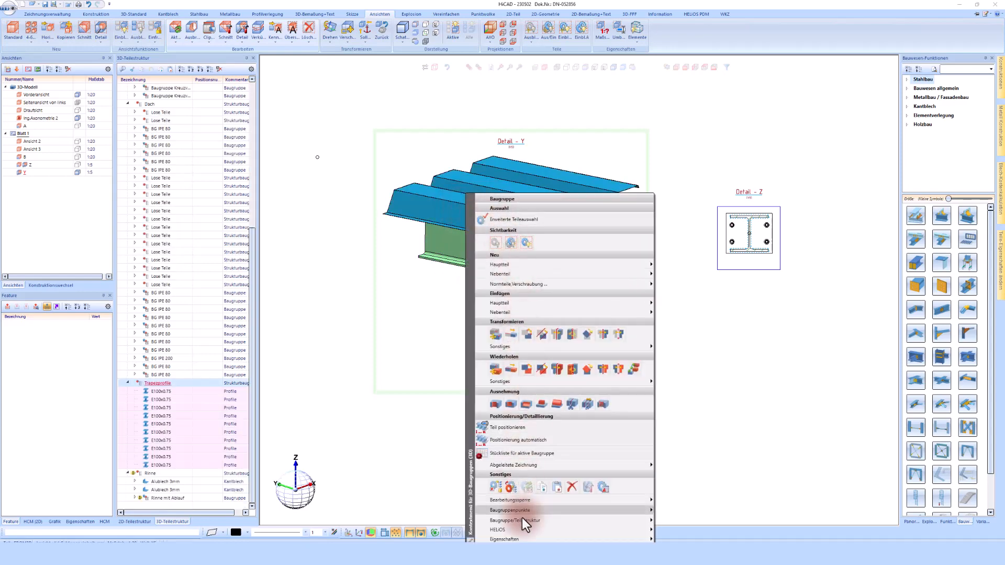
pyautogui.click(518, 538)
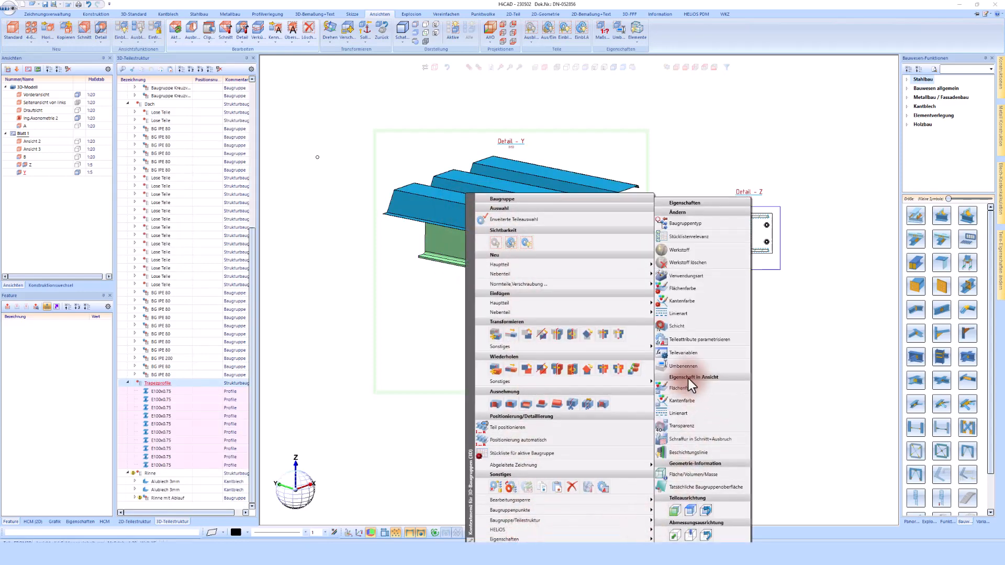
pyautogui.click(681, 426)
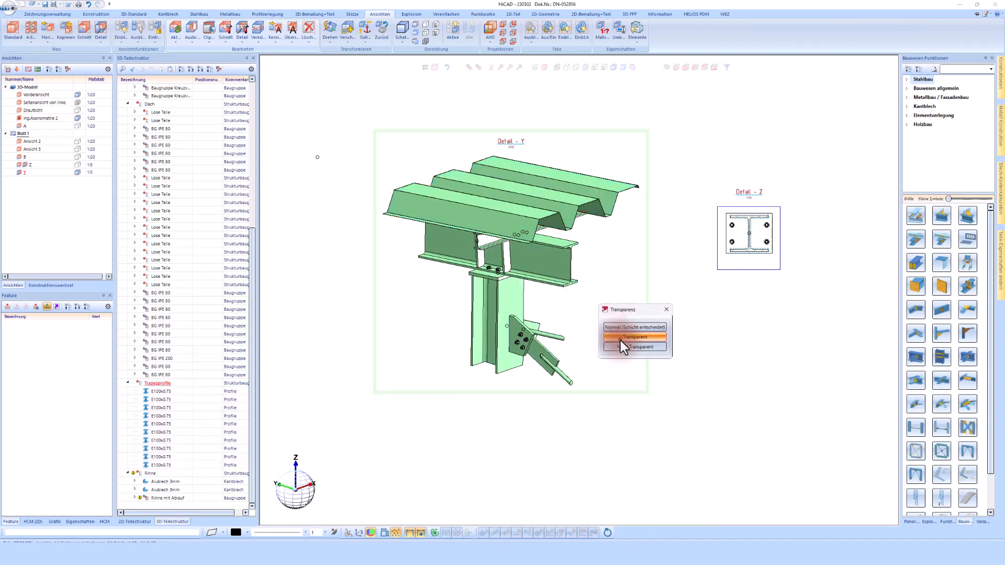
pyautogui.click(620, 340)
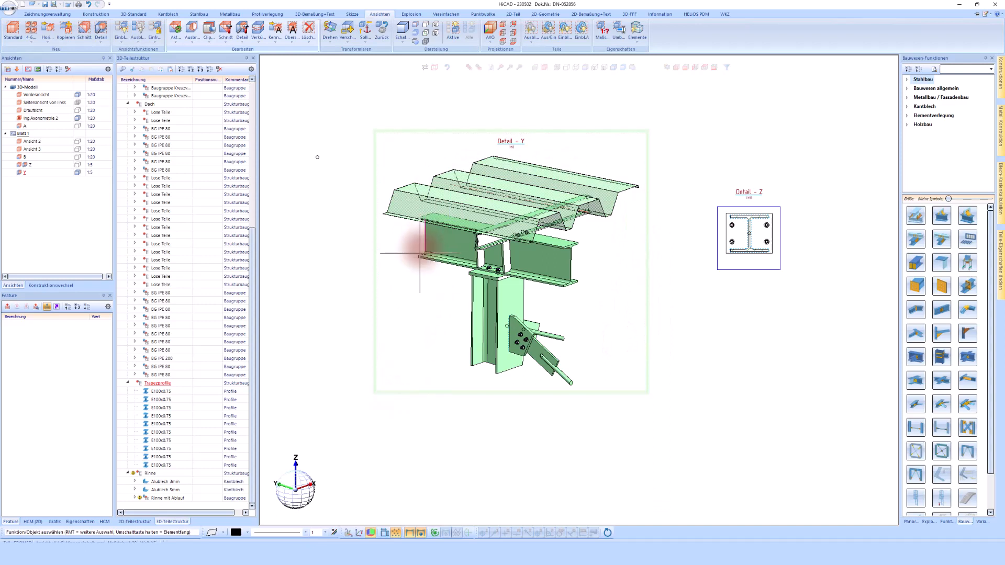
# - Activate detail Z and switch its display from shaded to line rendering
pyautogui.click(788, 177)
pyautogui.click(613, 67)
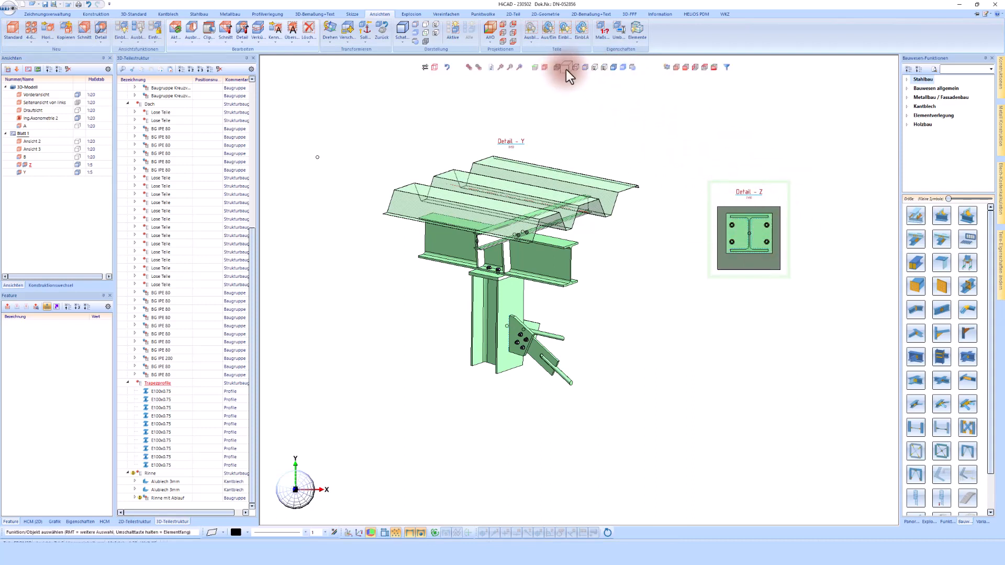
pyautogui.click(567, 69)
# - Tilt detail Z into a 3D view and set its Tangentiale Kanten to Darstellen
pyautogui.moveTo(757, 237); pyautogui.dragTo(754, 234, button='middle')
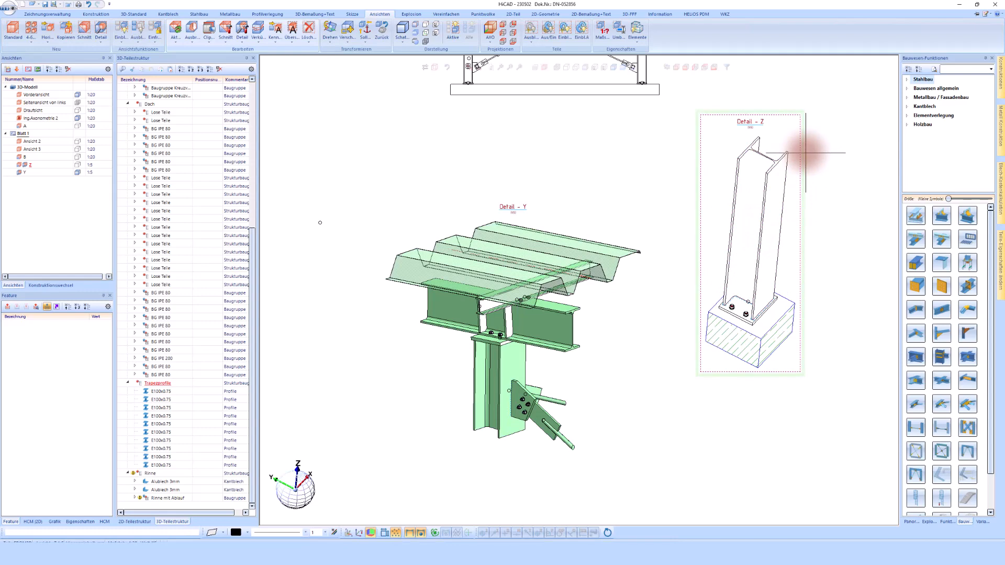
pyautogui.click(637, 32)
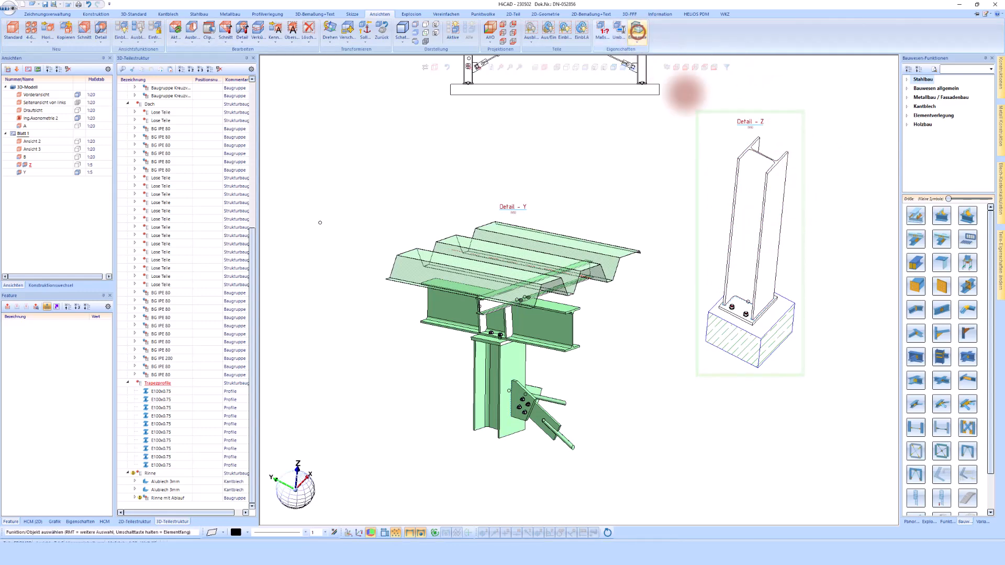
pyautogui.click(734, 218)
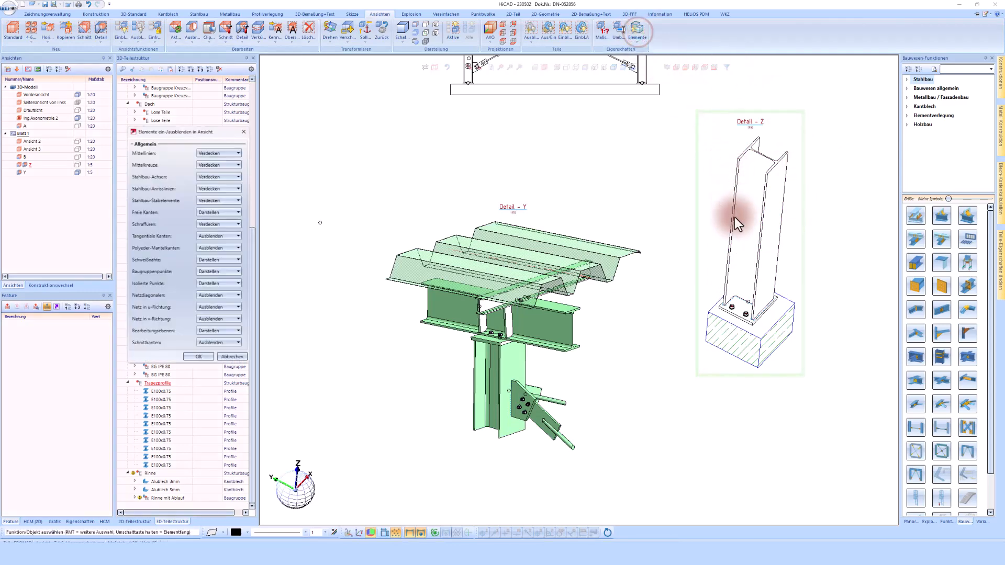
pyautogui.click(223, 236)
pyautogui.click(218, 248)
pyautogui.click(201, 360)
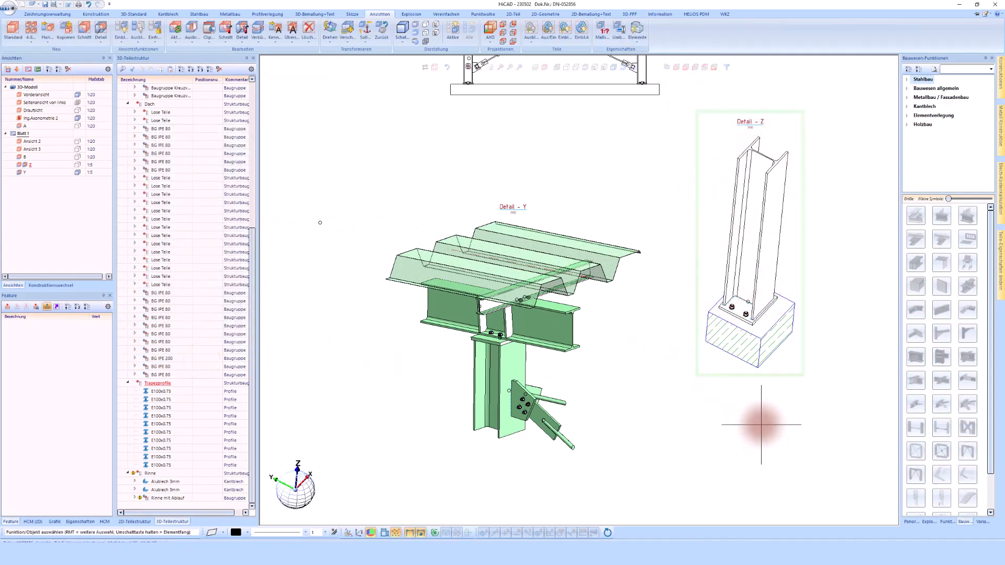
pyautogui.scroll(-5, 728, 285)
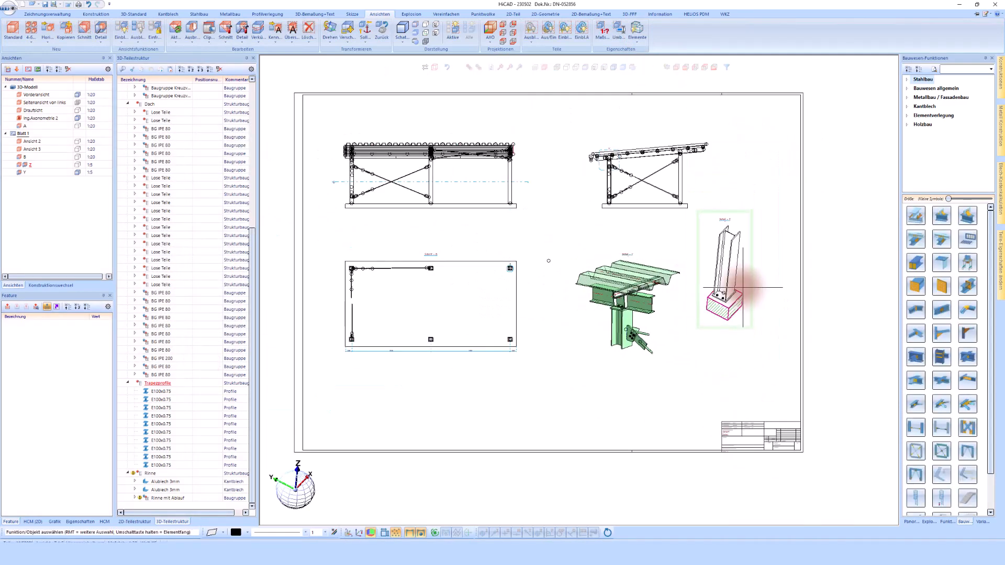
pyautogui.scroll(5, 785, 468)
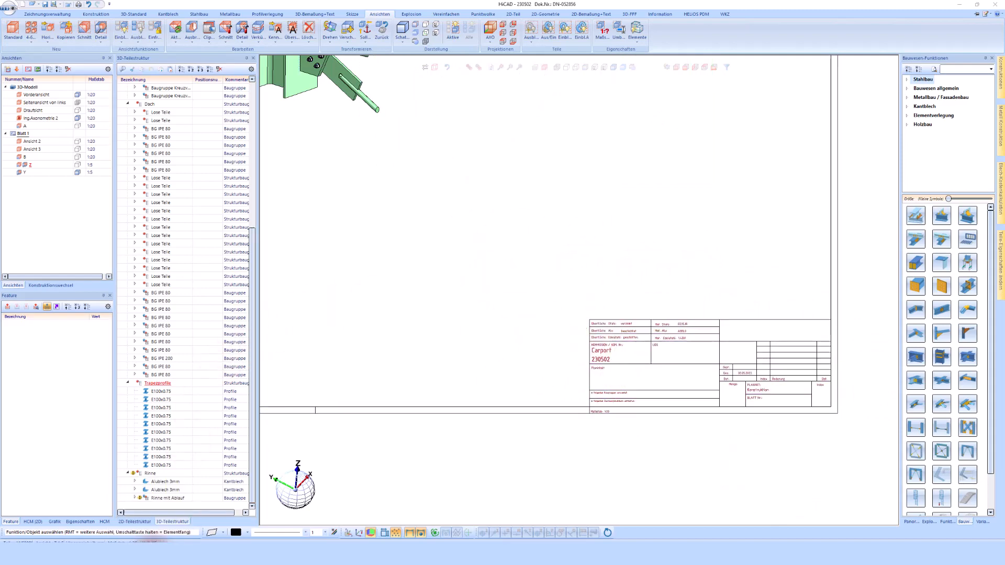
# - In HELIOS, set the drawing document's Benennung to 'Ansicht und Detail' and Bauteil to 'Carport'
pyautogui.click(148, 554)
pyautogui.click(344, 114)
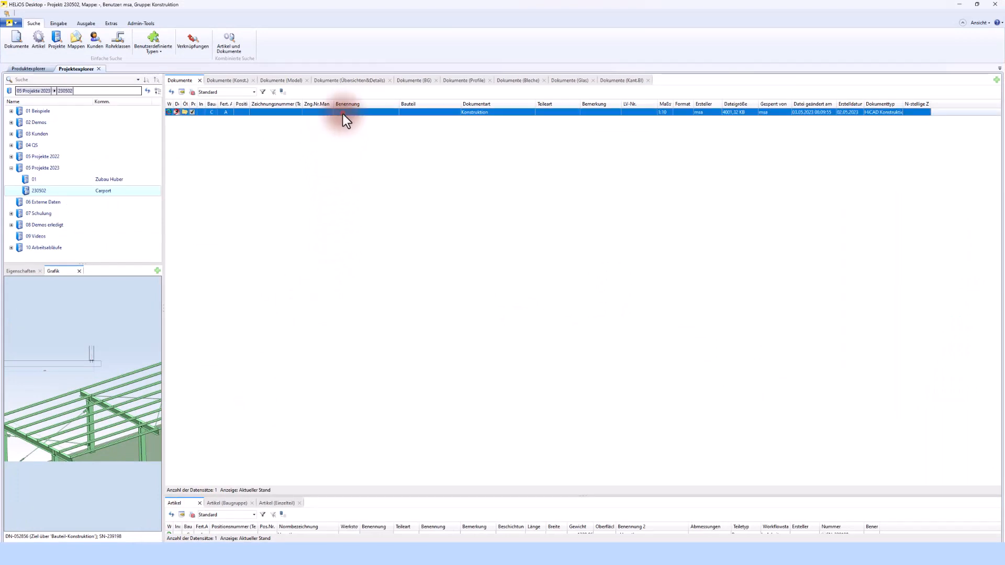
pyautogui.click(343, 113)
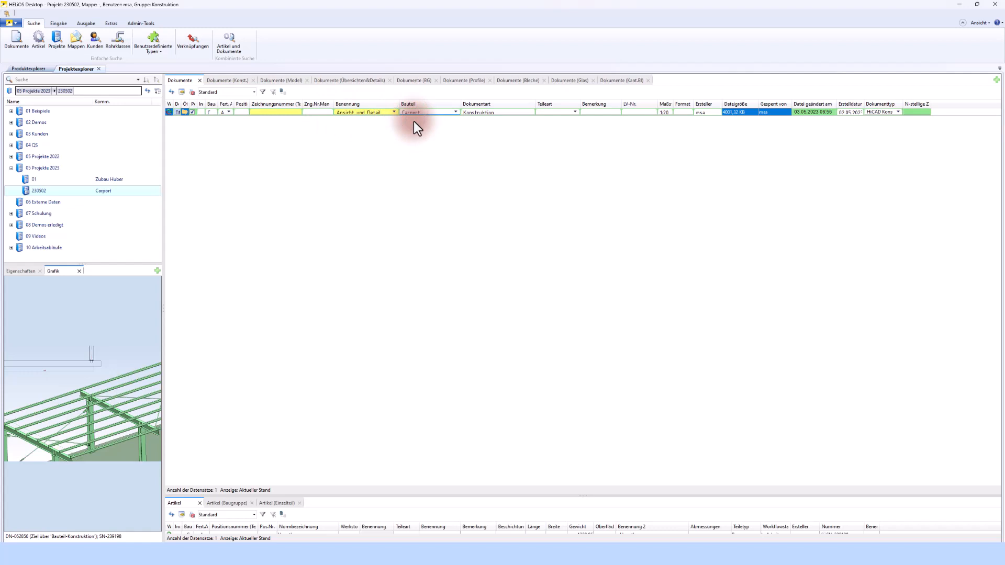
pyautogui.click(556, 144)
pyautogui.click(520, 112)
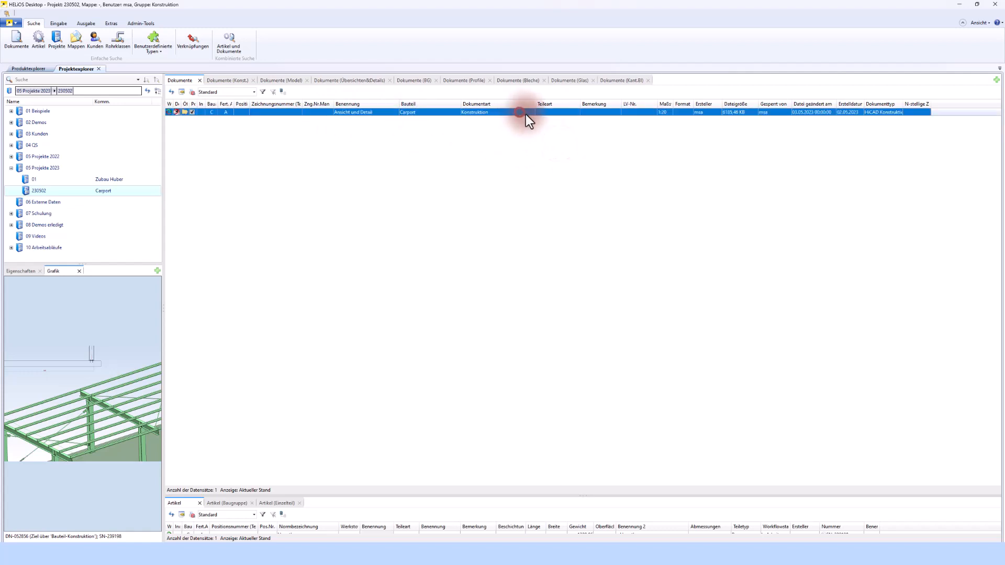
pyautogui.click(532, 152)
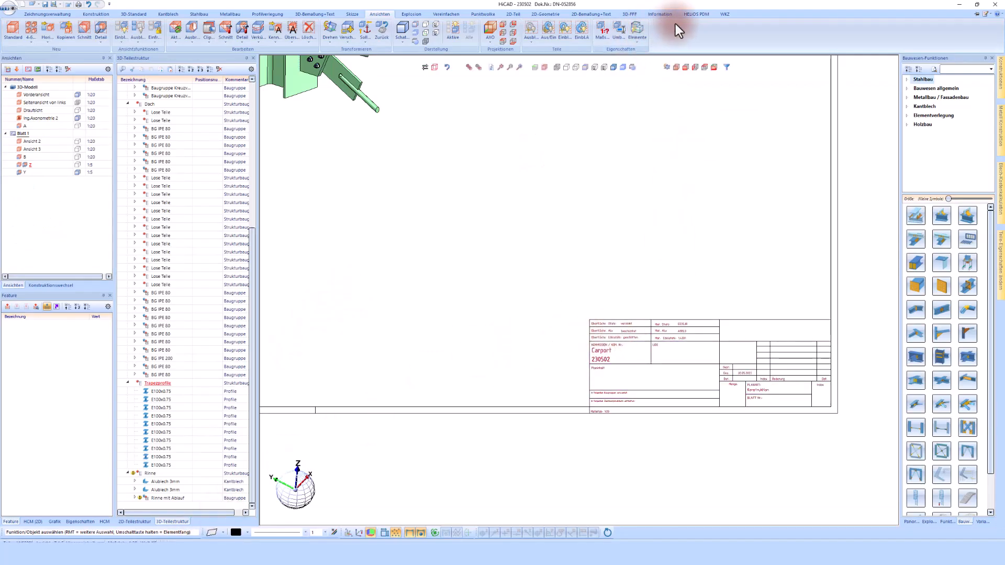
# - Refresh the title block with Aktualisieren on the HELiOS PDM tab and zoom out to check it
pyautogui.click(702, 14)
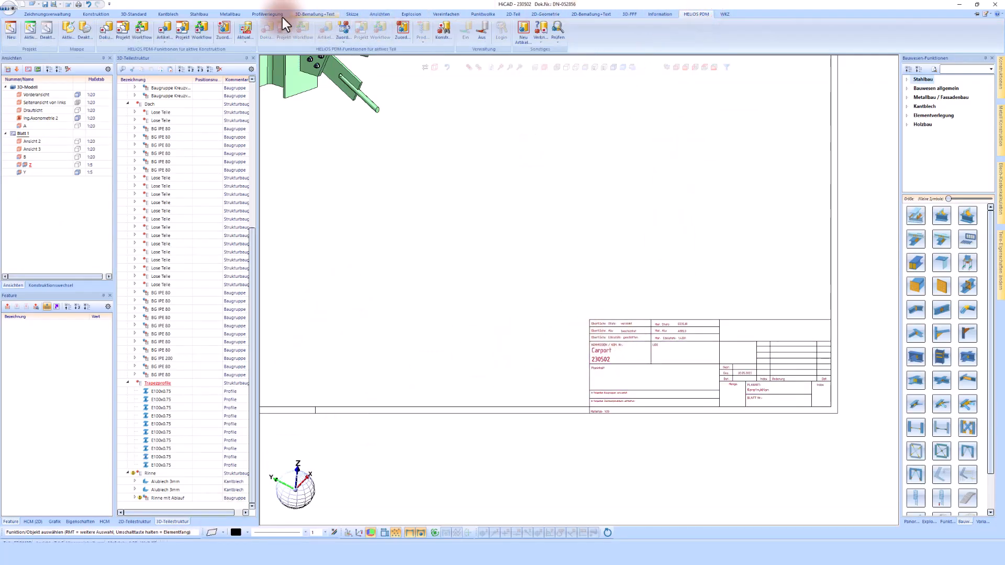
pyautogui.click(244, 29)
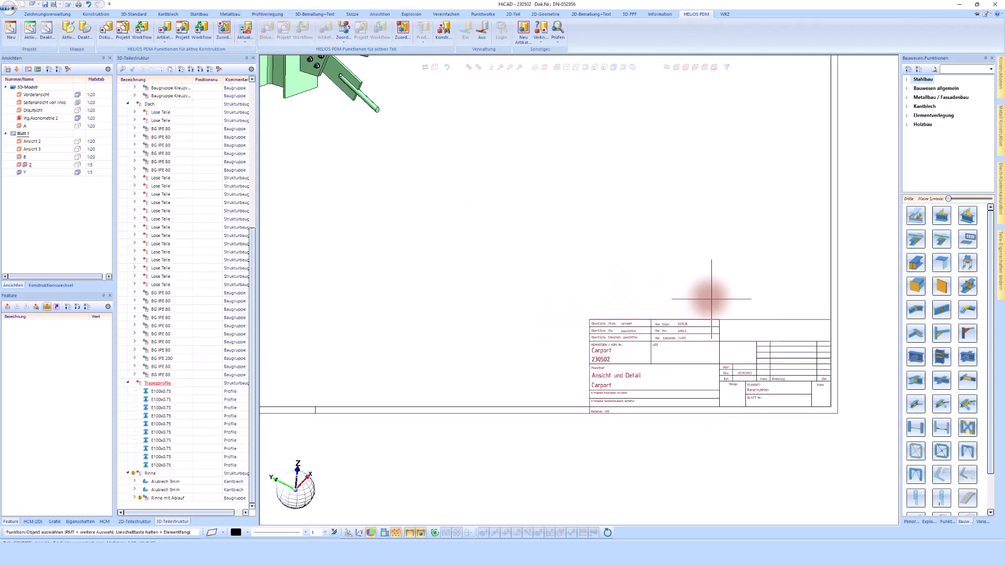
pyautogui.scroll(-5, 639, 336)
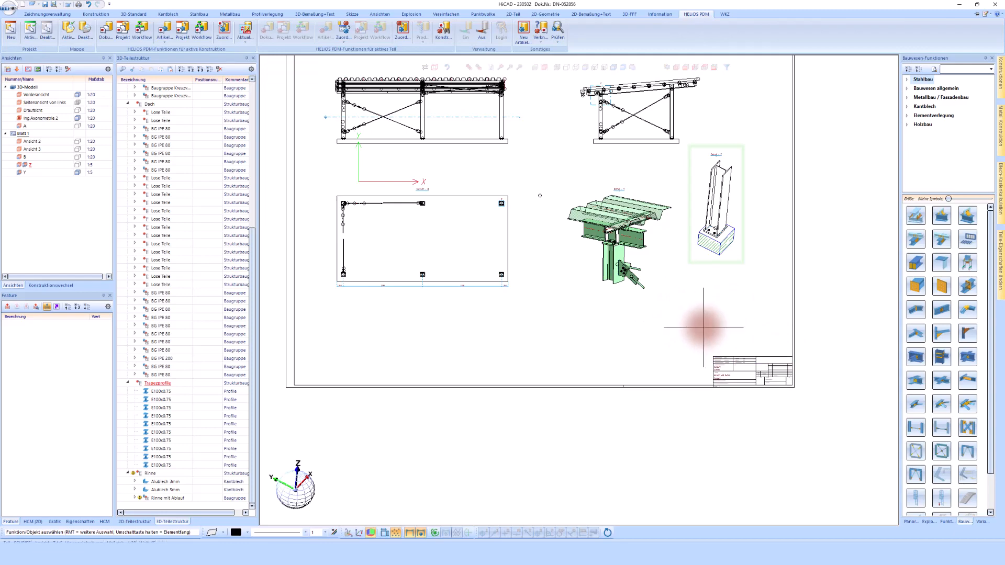
pyautogui.scroll(1, 703, 327)
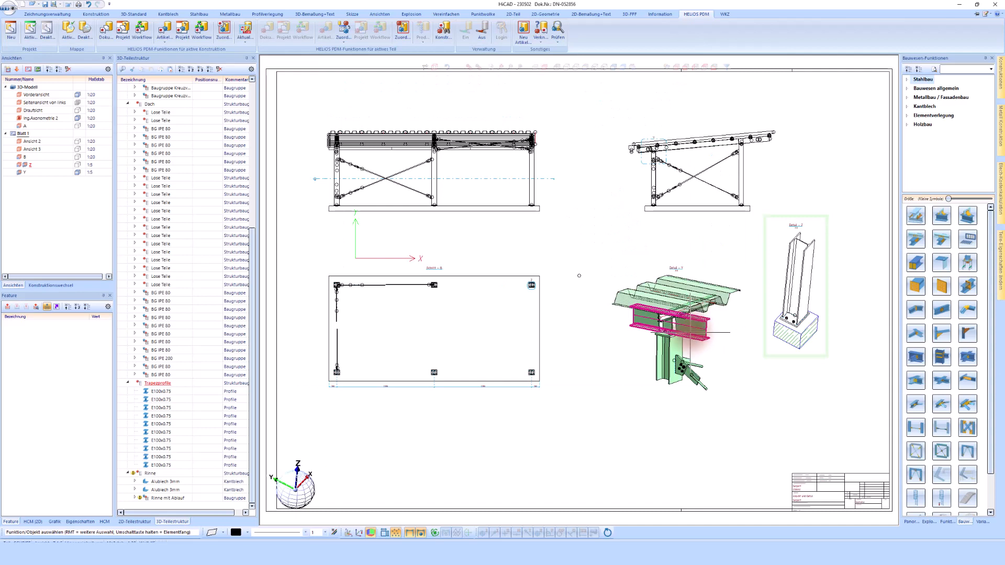
pyautogui.scroll(6, 196, 205)
pyautogui.scroll(3, 199, 194)
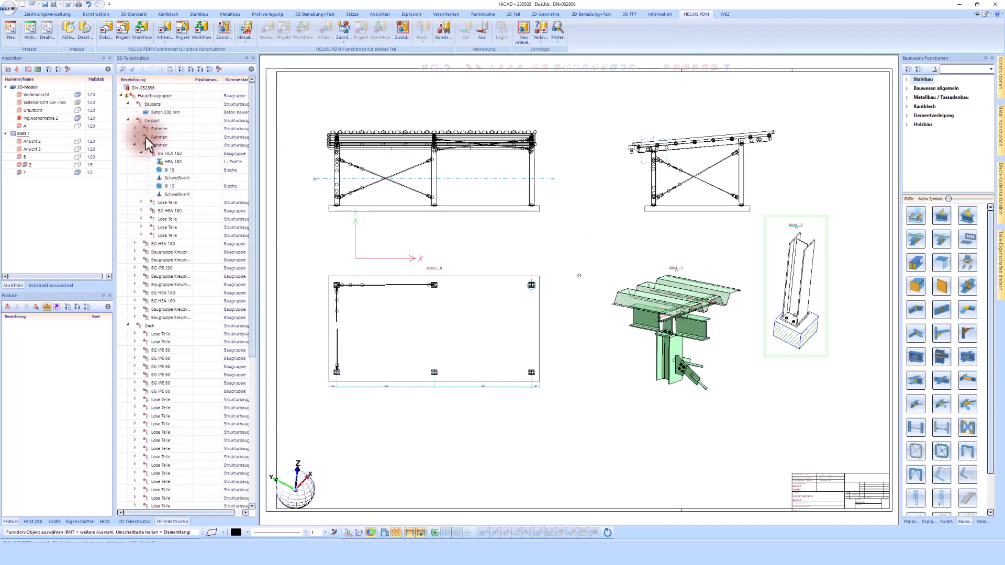
pyautogui.click(96, 14)
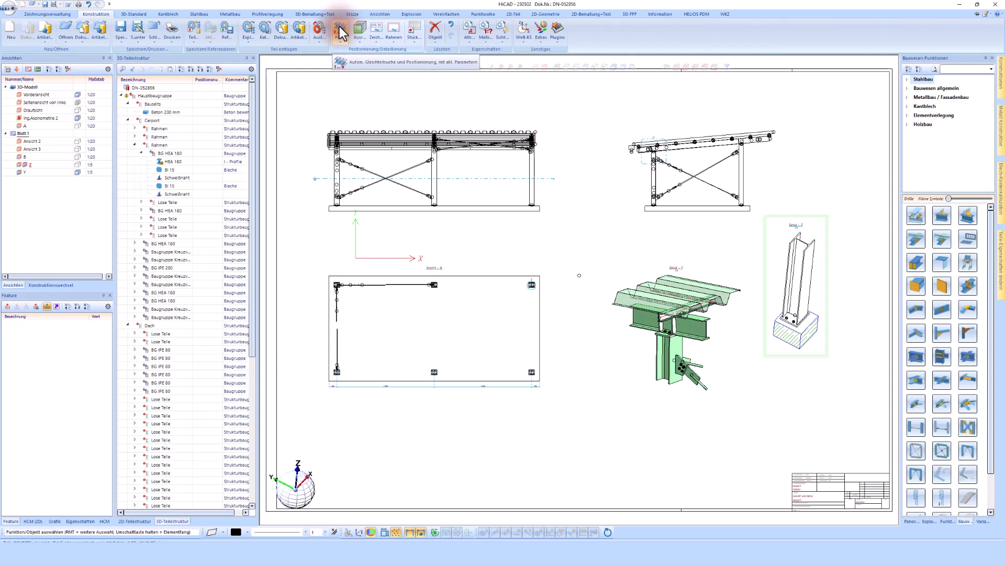
# - Number all parts with the Stahlbau + Positionstext favourite, reviewing assembly, profile and plate group settings
pyautogui.click(339, 40)
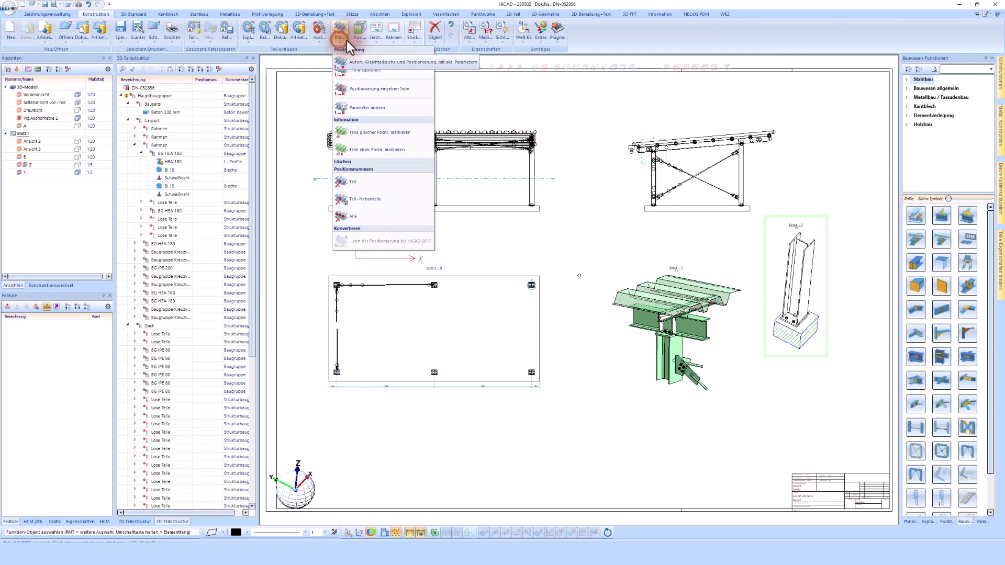
pyautogui.click(362, 71)
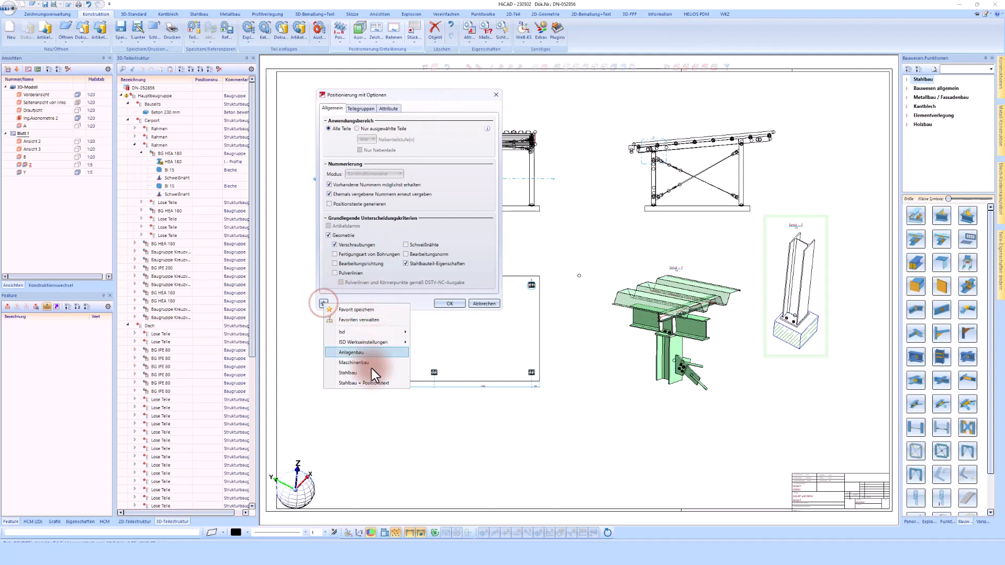
pyautogui.click(366, 382)
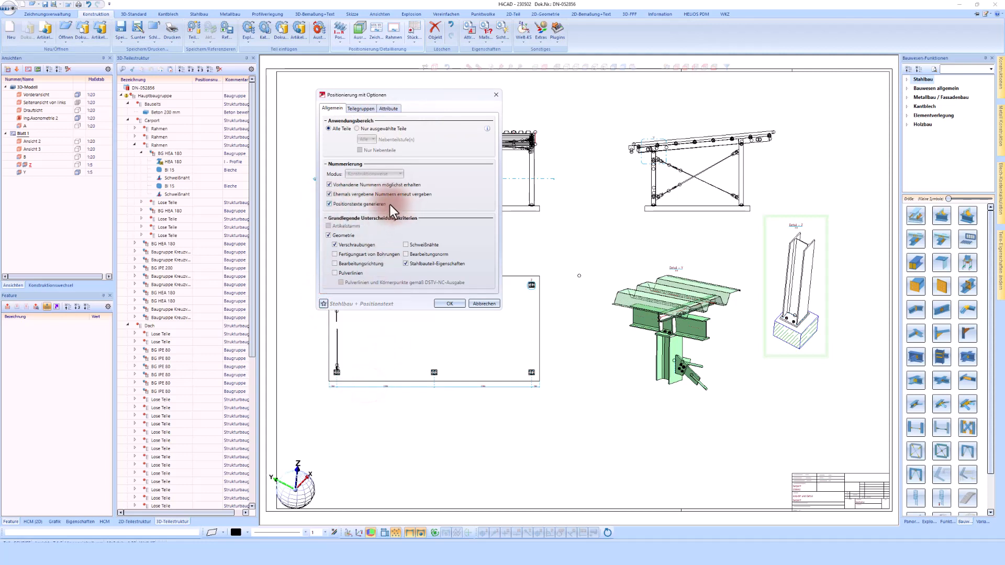
pyautogui.click(362, 108)
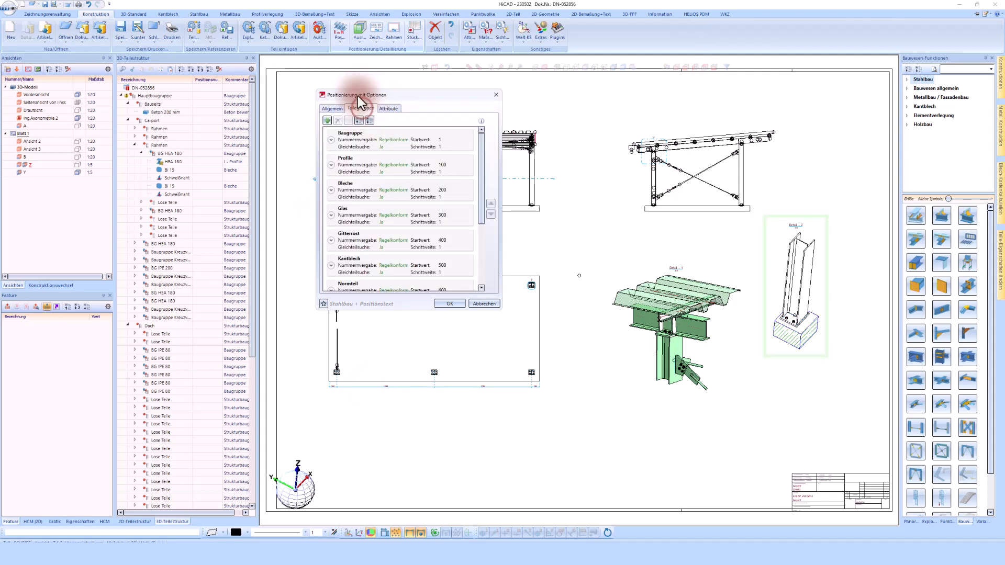
pyautogui.click(331, 140)
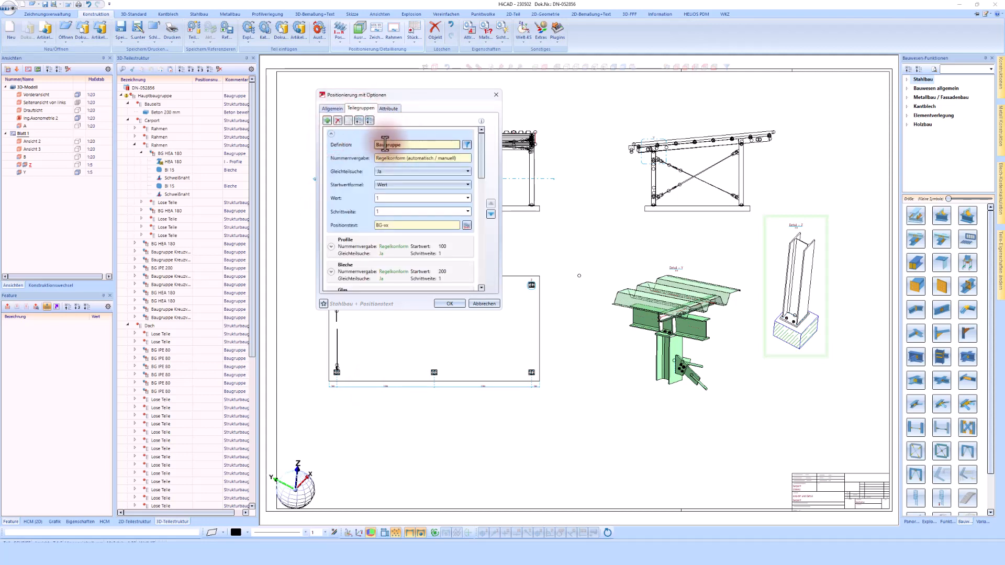
pyautogui.click(331, 247)
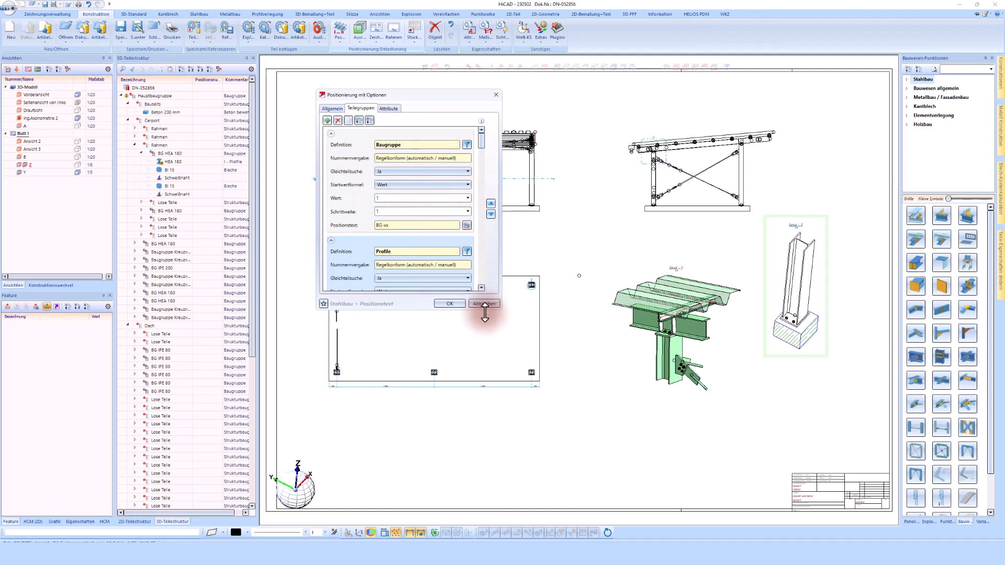
pyautogui.moveTo(485, 313); pyautogui.dragTo(483, 384)
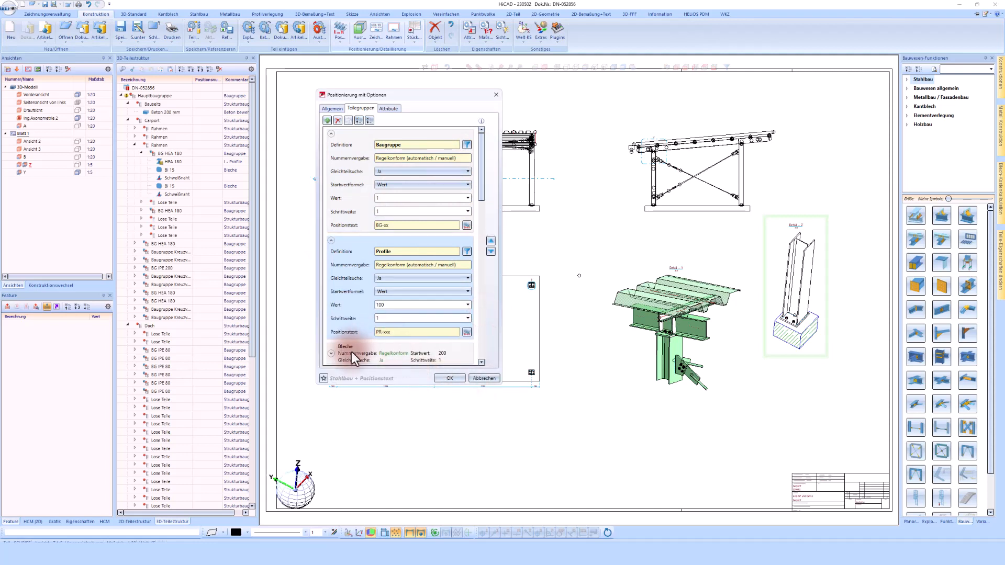
pyautogui.click(331, 354)
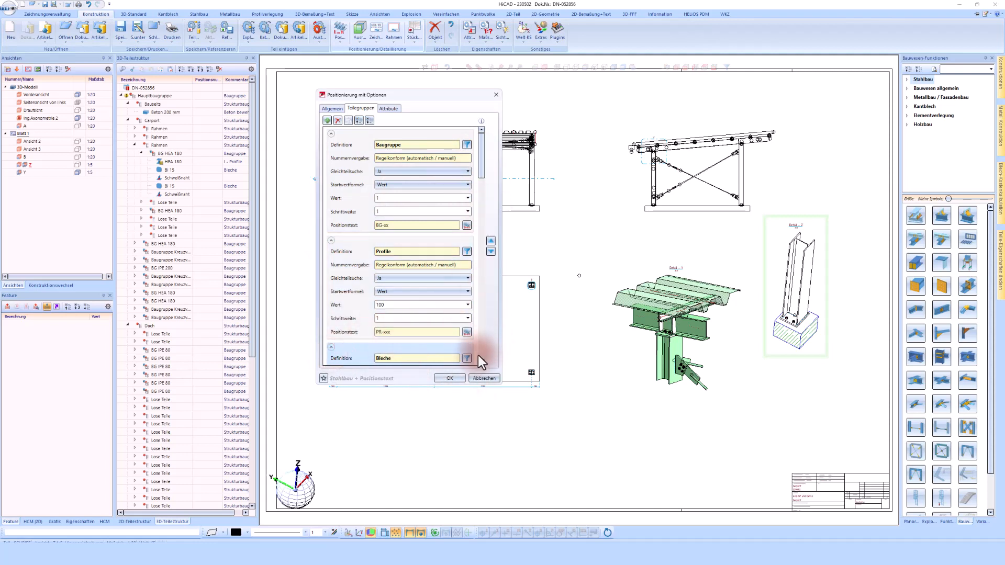
pyautogui.scroll(-3, 479, 363)
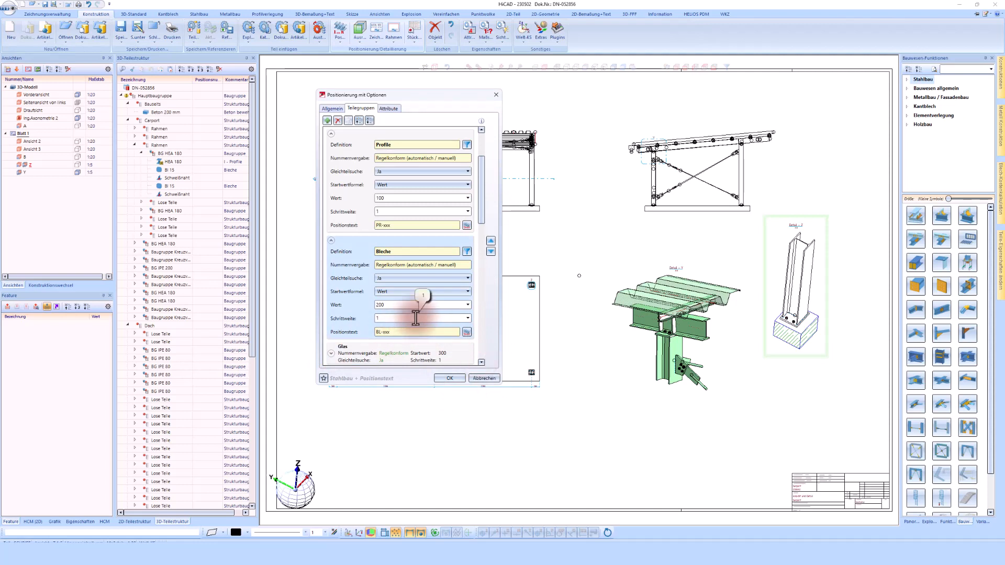
pyautogui.click(450, 378)
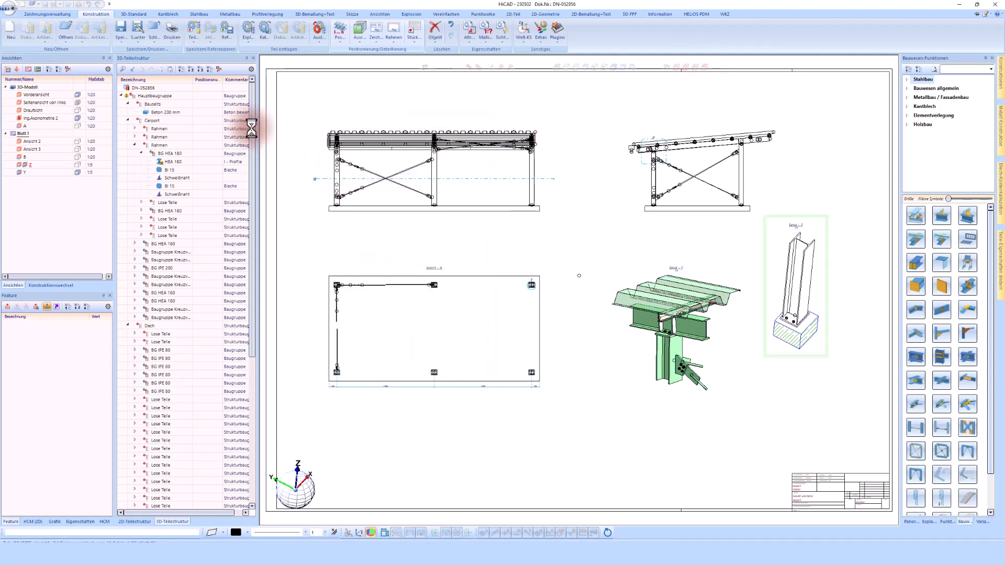
# - Collapse the part tree, expand Hauptbaugruppe and select the left column's BG HEA 180 assembly
pyautogui.click(181, 69)
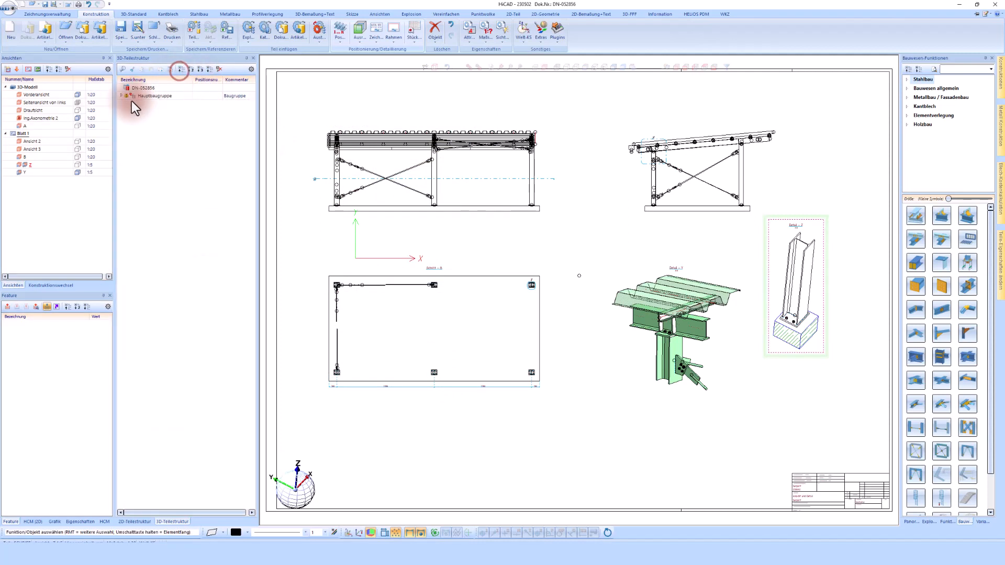
pyautogui.click(120, 96)
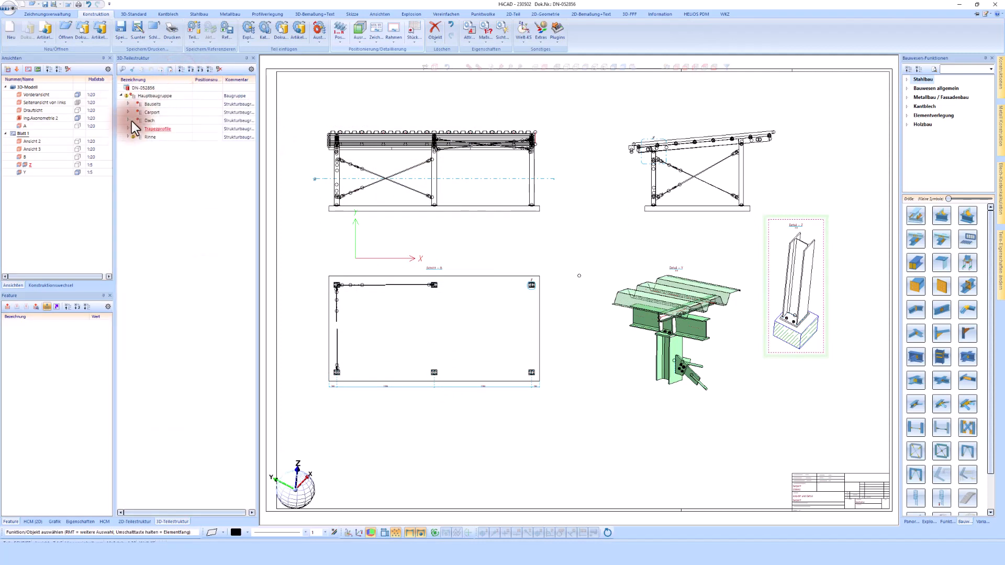
pyautogui.click(337, 170)
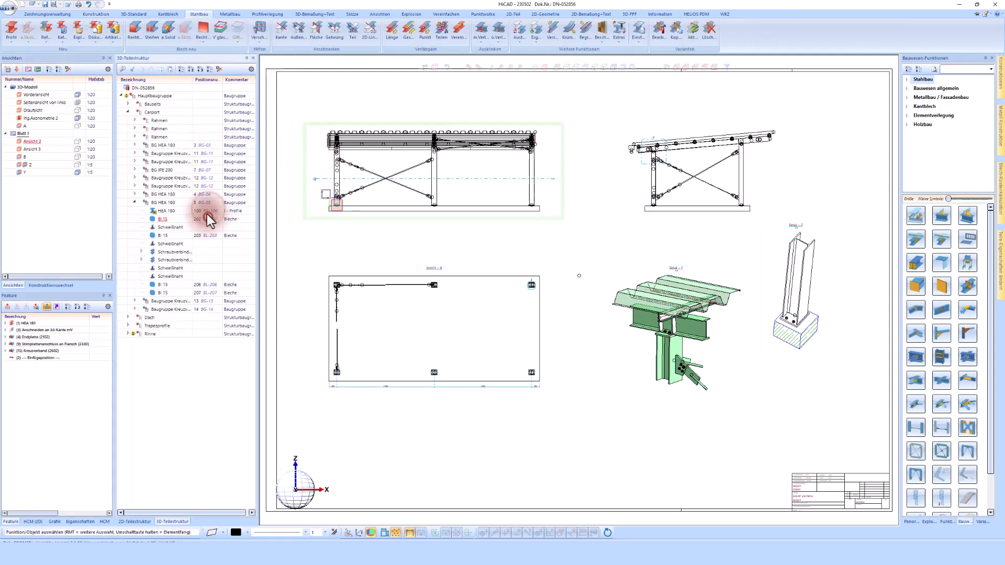
pyautogui.click(202, 195)
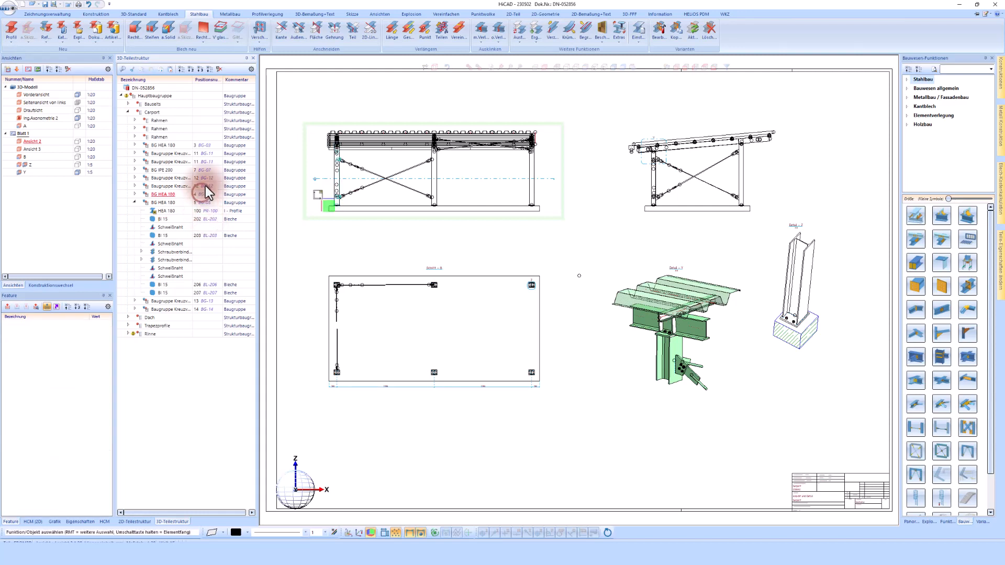
# - Select both cross-bracing assemblies and create an on-screen Stückliste with the HiCAD_Stahlbau configuration
pyautogui.click(205, 186)
pyautogui.click(211, 178)
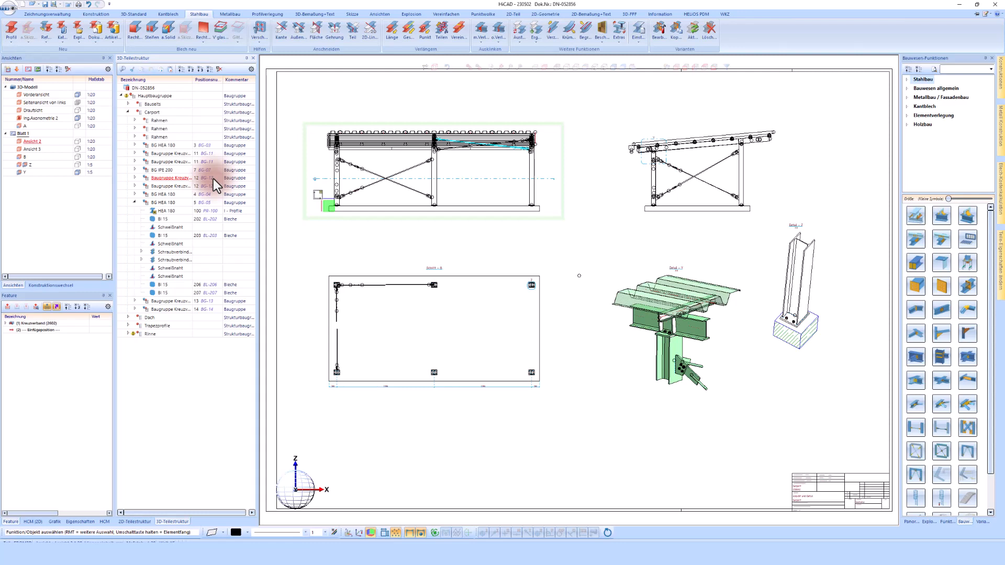
pyautogui.click(97, 15)
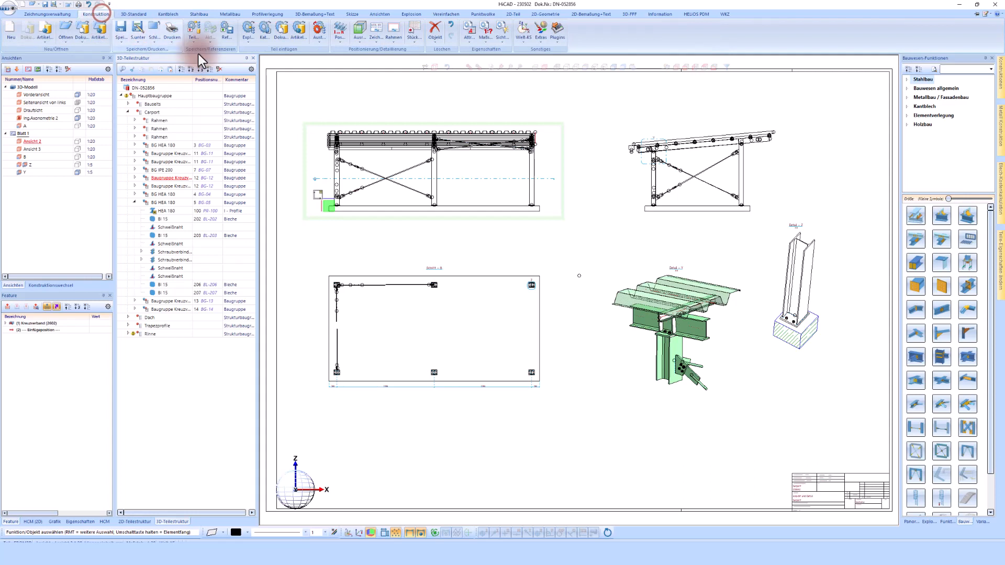
pyautogui.click(418, 26)
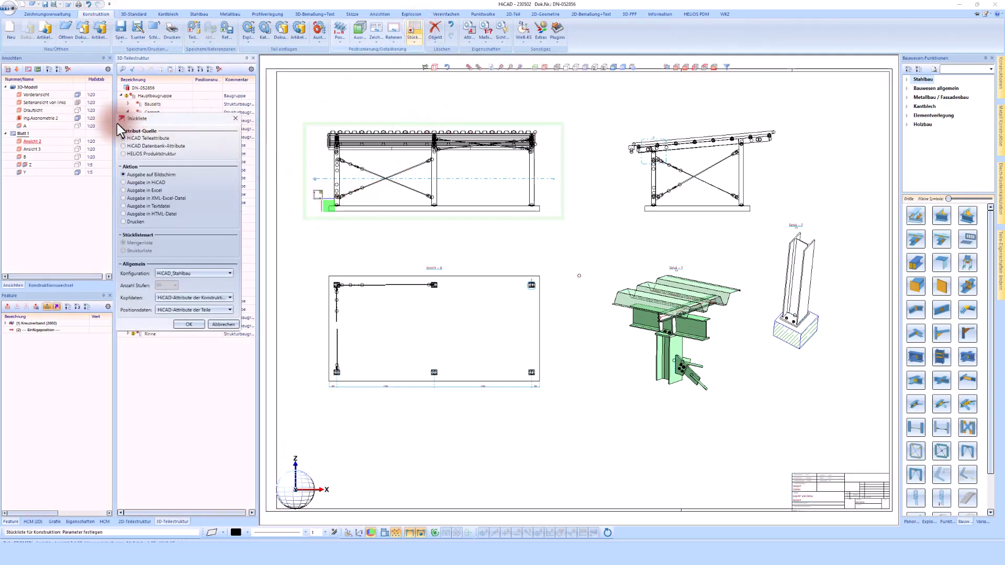
pyautogui.click(206, 274)
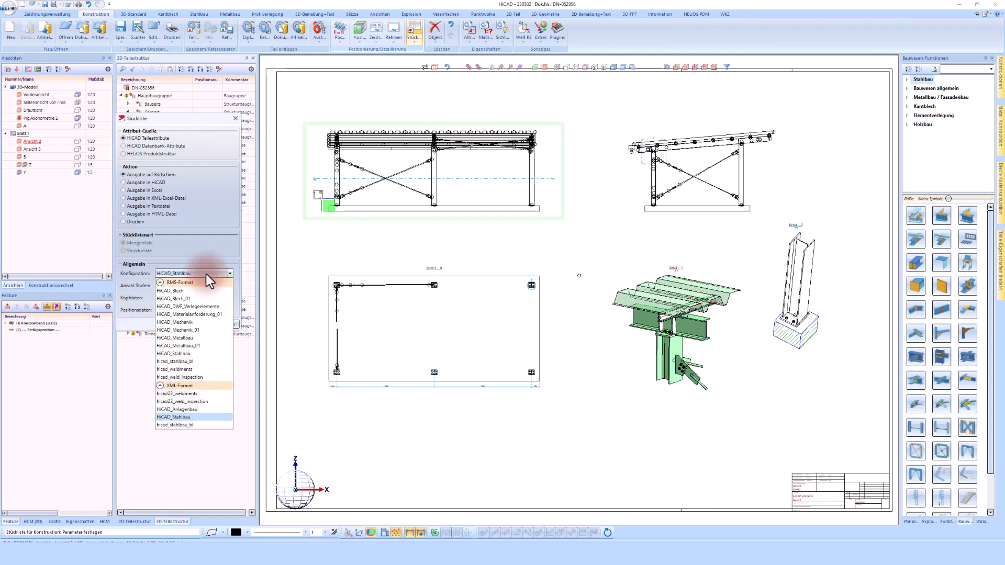
pyautogui.click(209, 247)
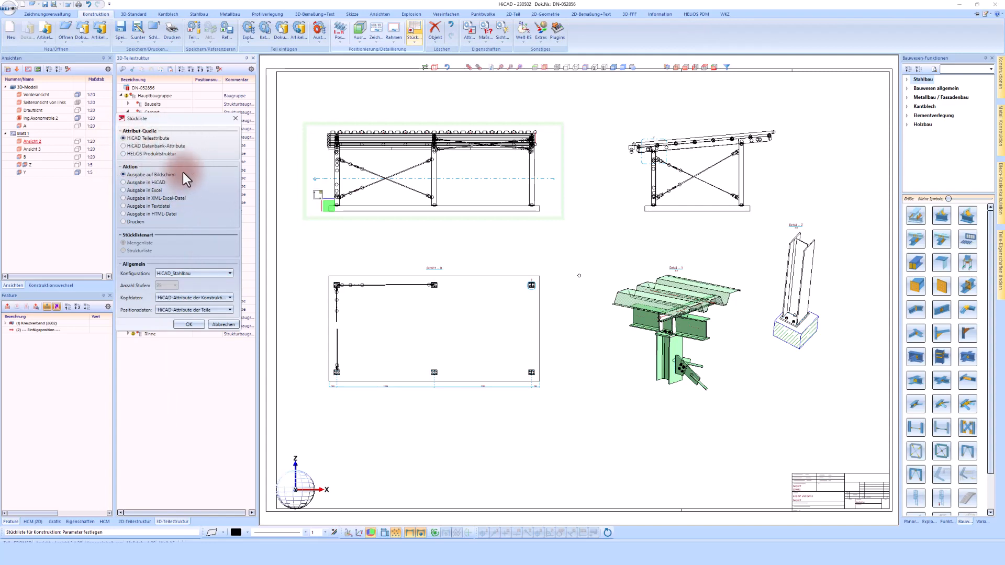
pyautogui.click(187, 324)
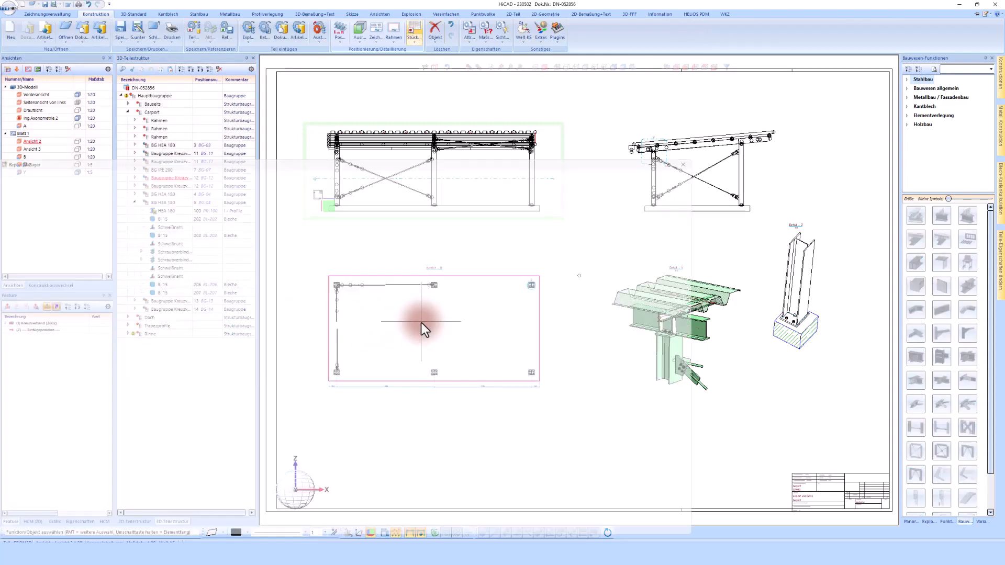
# - Maximize the Report Manager and export the carport quantity list to Excel
pyautogui.click(696, 148)
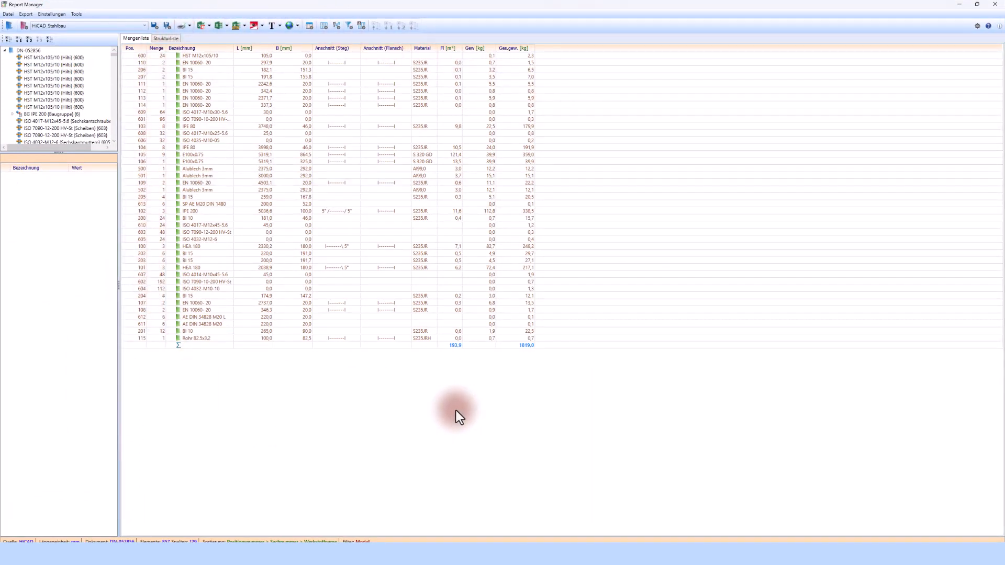
pyautogui.click(214, 61)
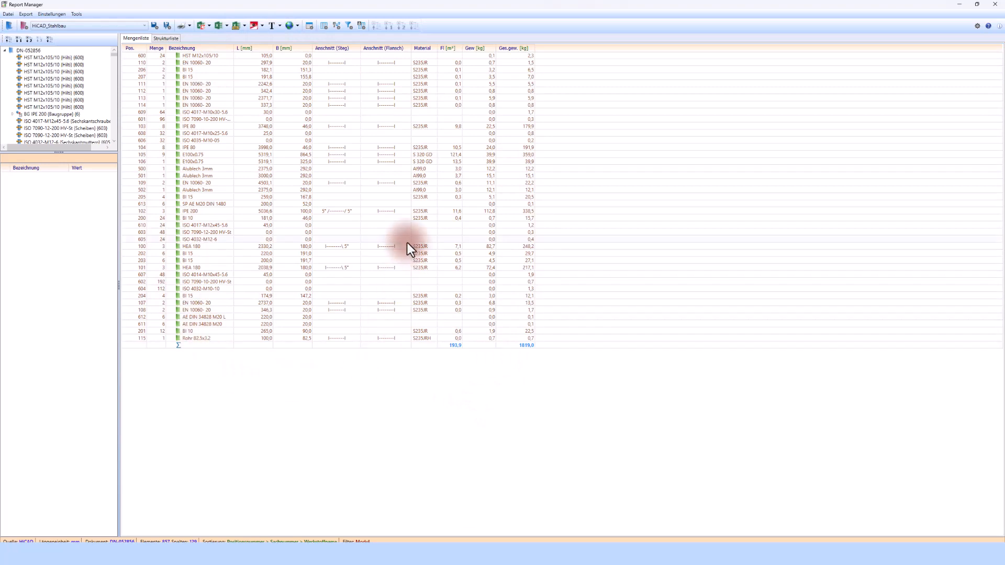
pyautogui.click(201, 26)
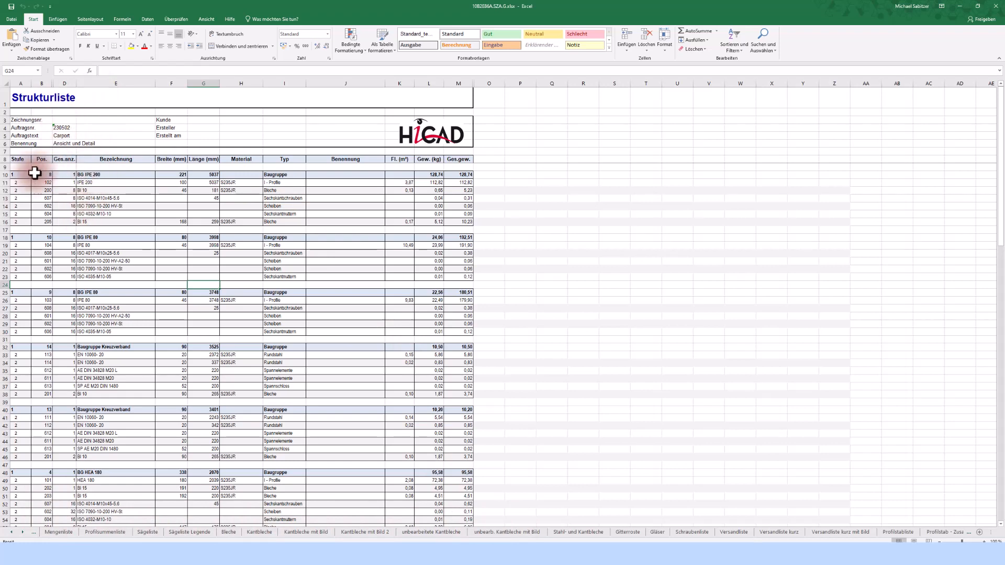
# - Inspect the quantity in cell D12 and scroll through the Strukturliste sheet
pyautogui.click(64, 190)
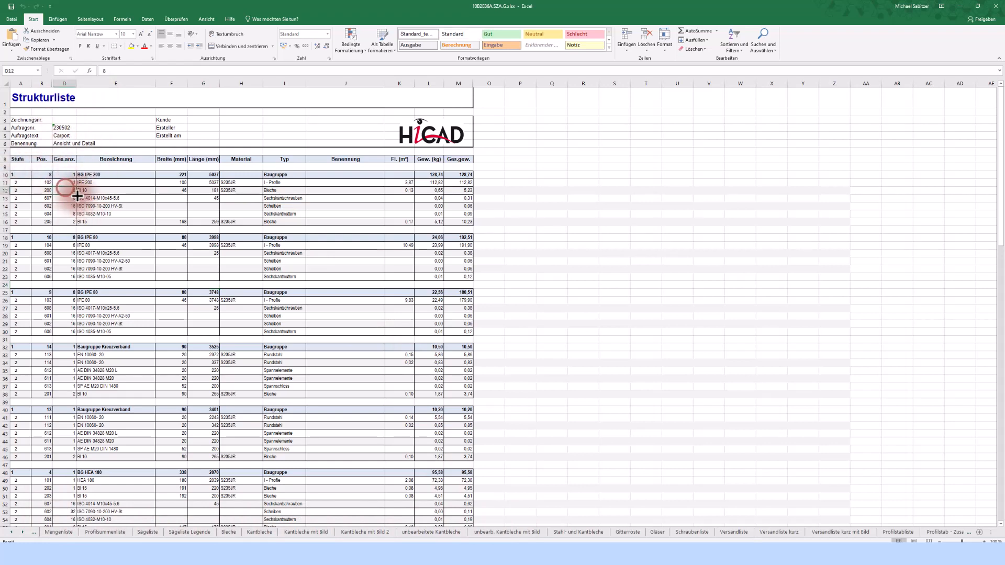
pyautogui.scroll(-3, 76, 204)
pyautogui.scroll(-9, 91, 254)
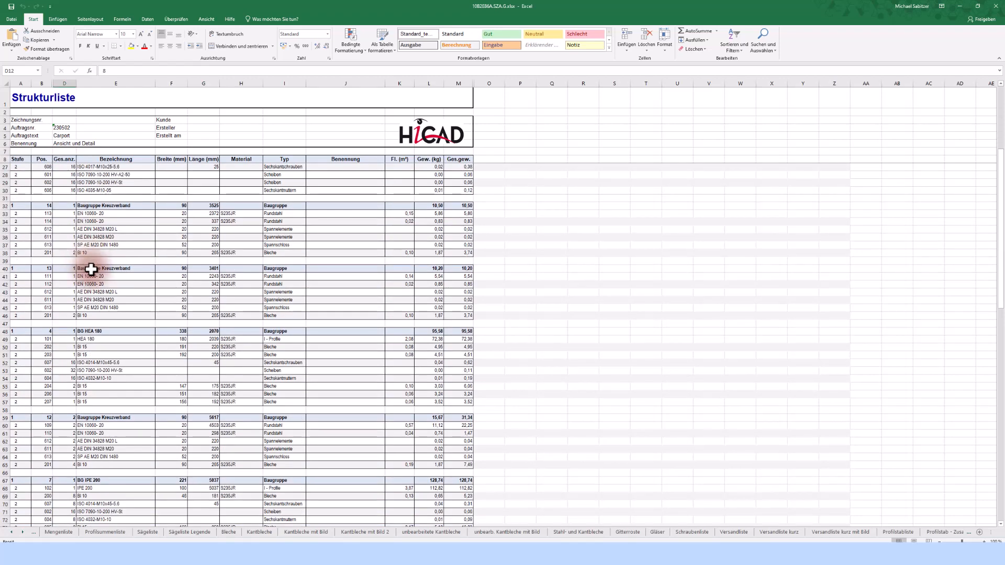
# - Browse the Mengenliste, Profilsummenliste, Sägeliste, Bleche and Kantbleche sheets, ending on Schraubenliste
pyautogui.click(66, 532)
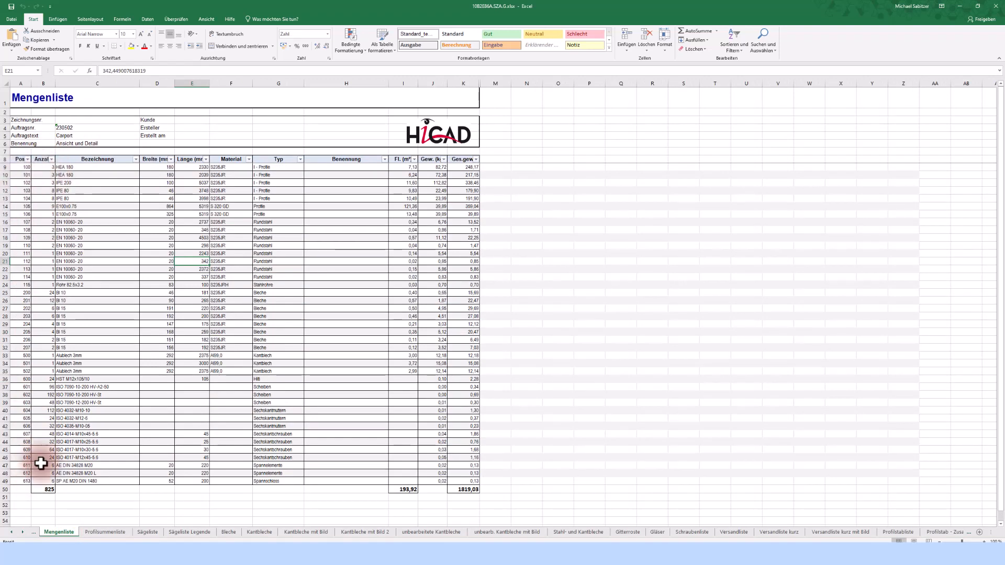
pyautogui.click(106, 533)
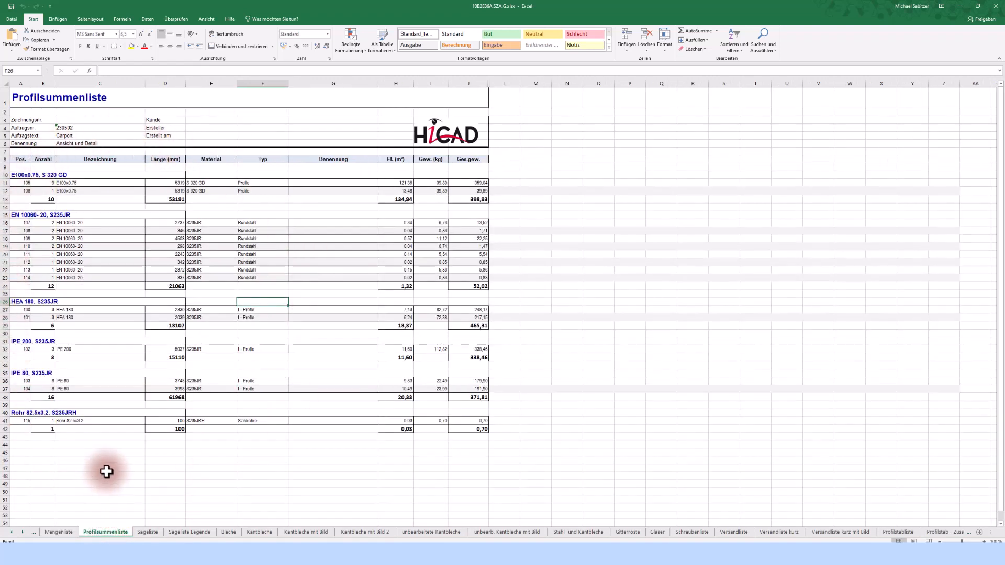
pyautogui.click(155, 532)
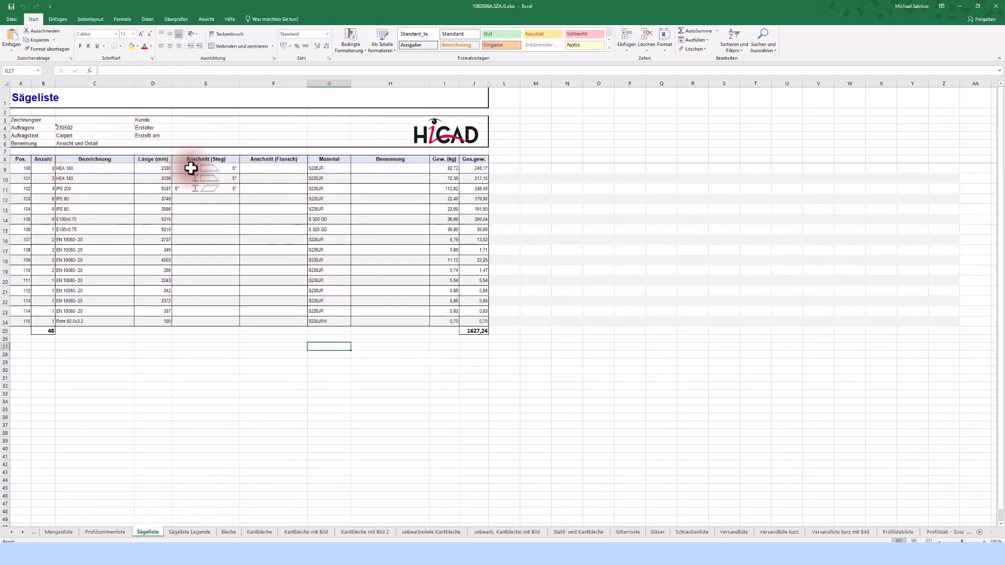
pyautogui.click(230, 532)
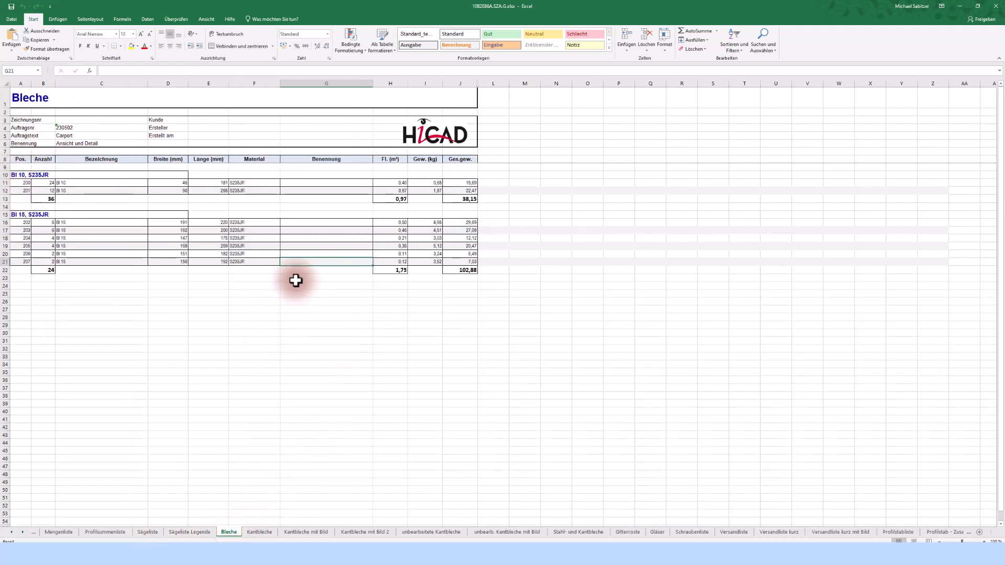
pyautogui.click(317, 532)
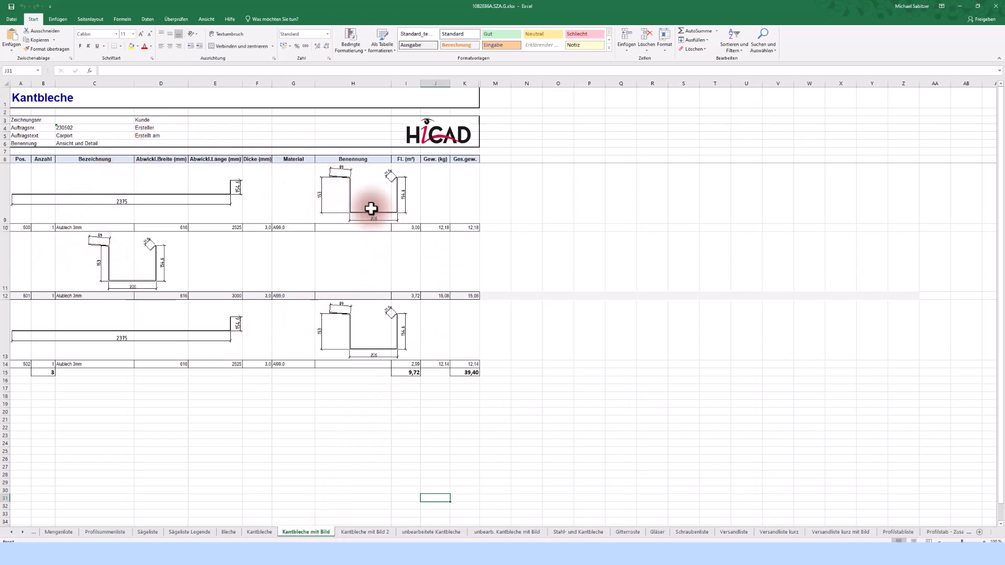
pyautogui.click(339, 532)
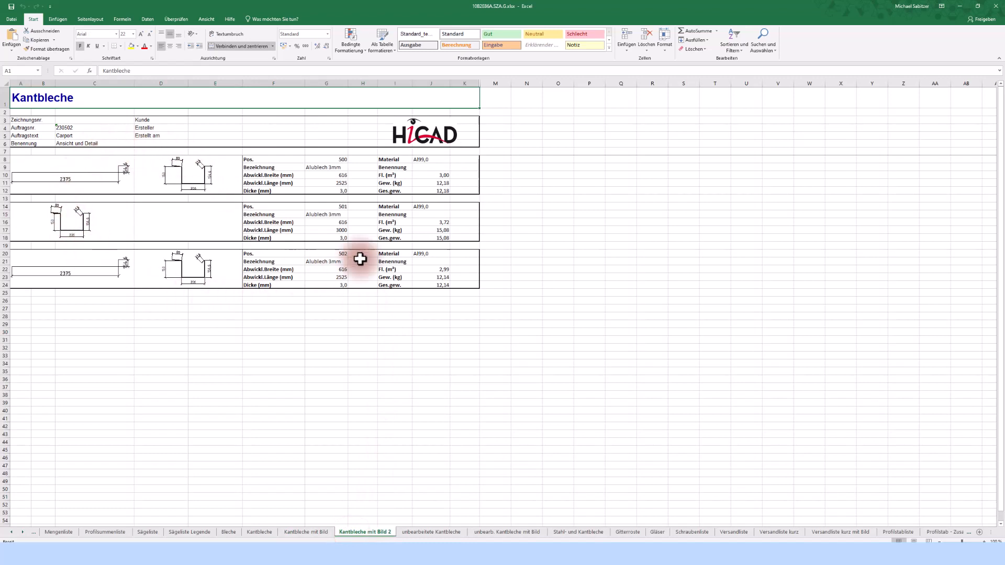
pyautogui.click(689, 532)
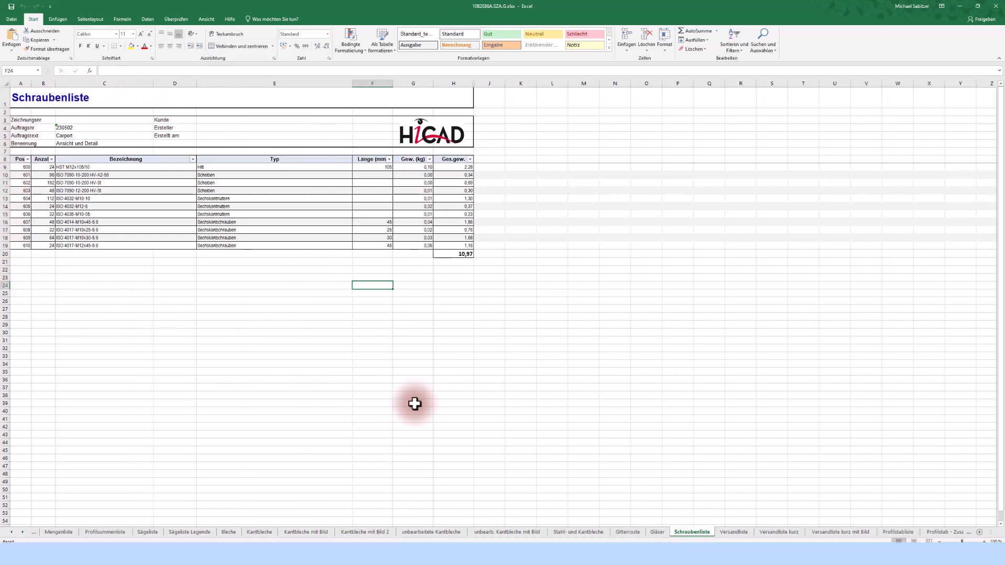
# - Review the Versandliste and Versandliste kurz mit Bild shipping sheets
pyautogui.click(734, 532)
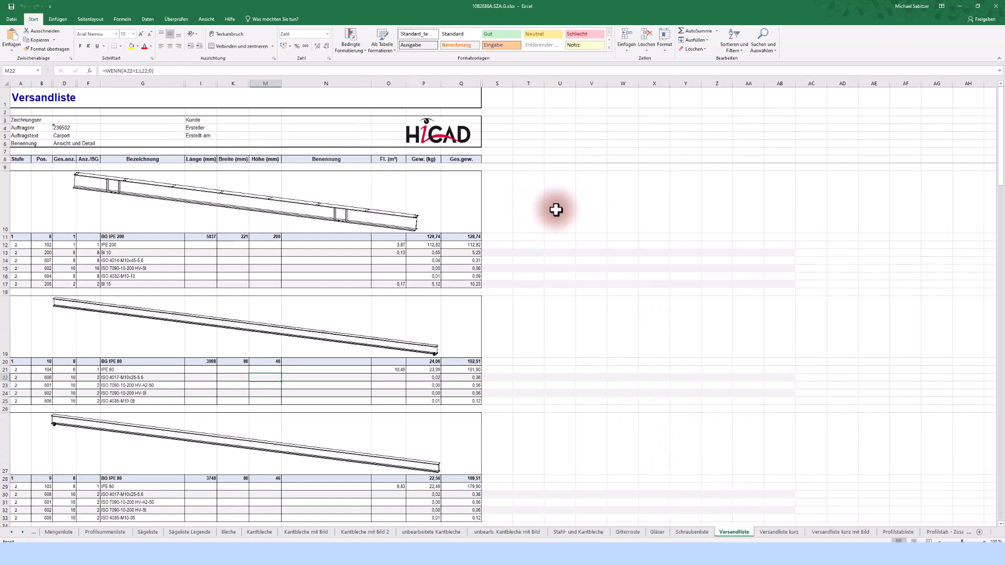
pyautogui.scroll(-3, 242, 215)
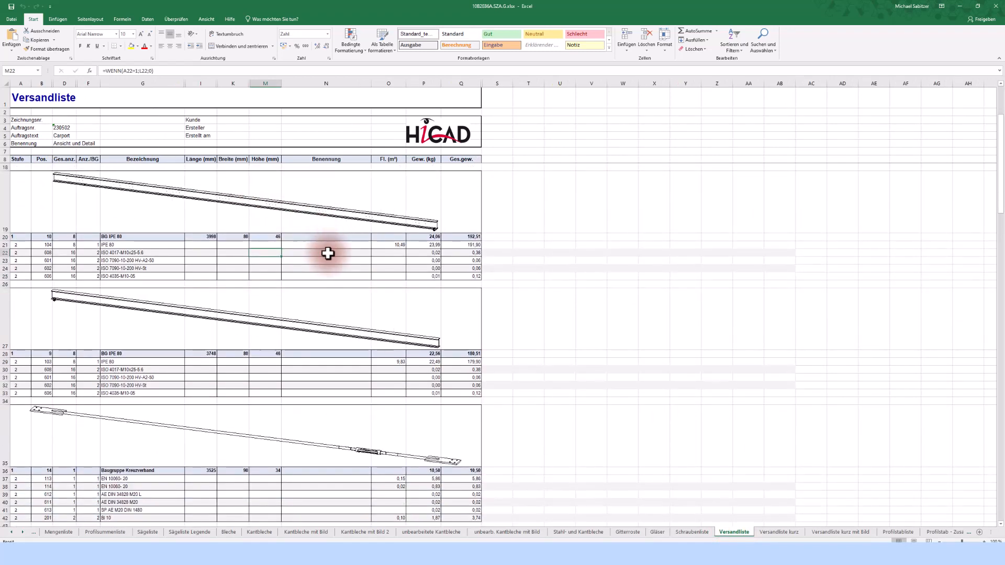
pyautogui.scroll(-10, 328, 253)
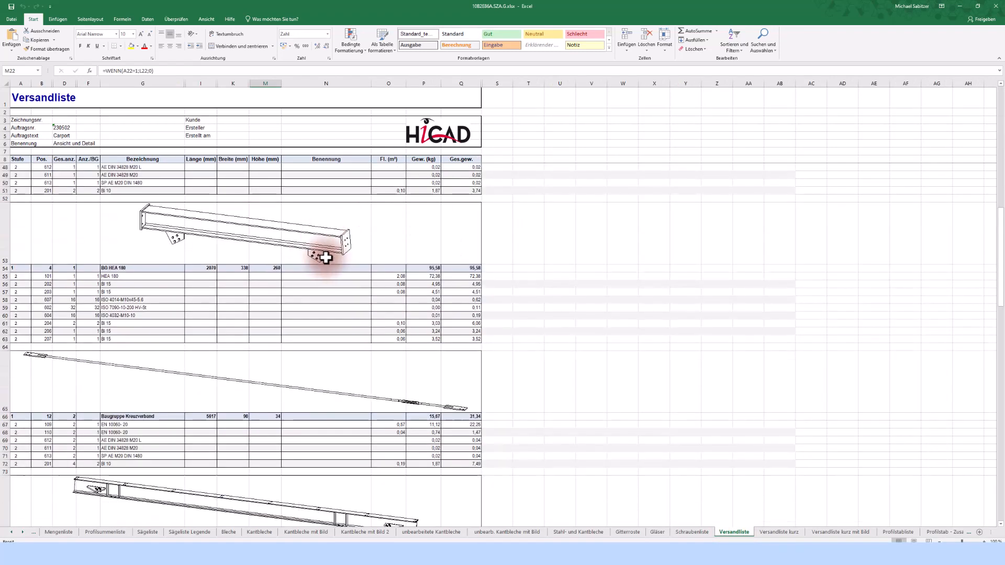
pyautogui.scroll(-7, 314, 251)
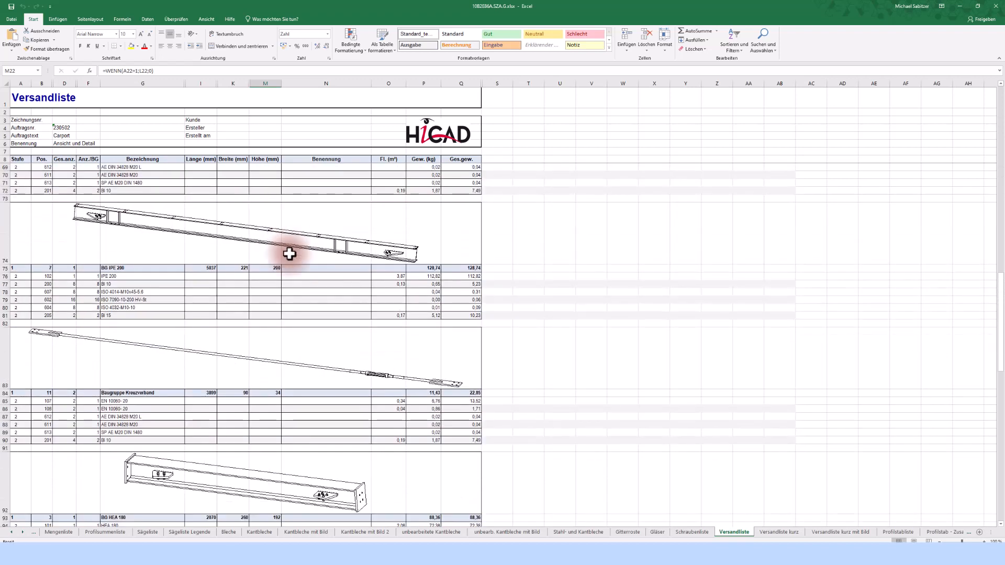
pyautogui.scroll(-7, 289, 255)
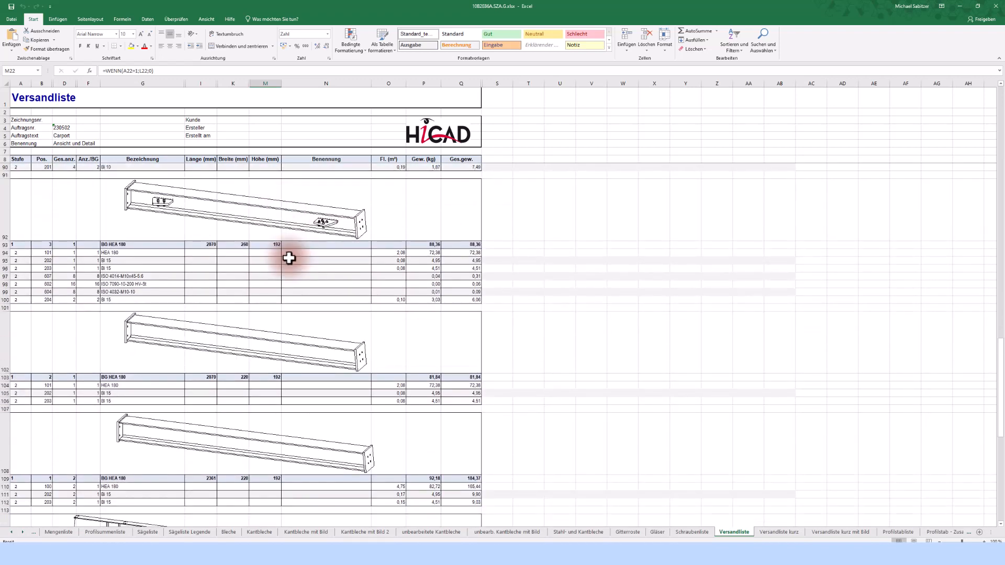
pyautogui.scroll(-6, 289, 258)
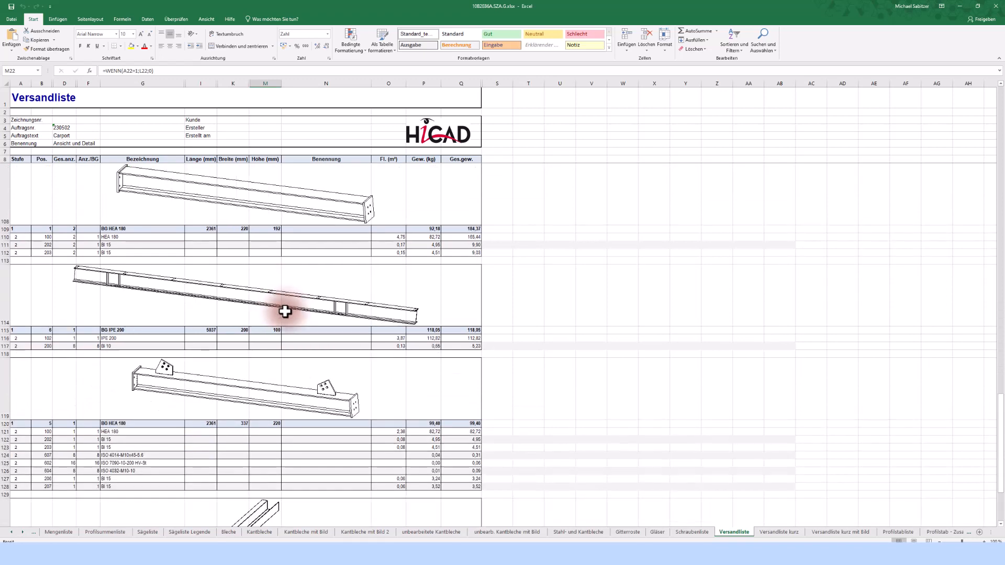
pyautogui.scroll(-3, 284, 312)
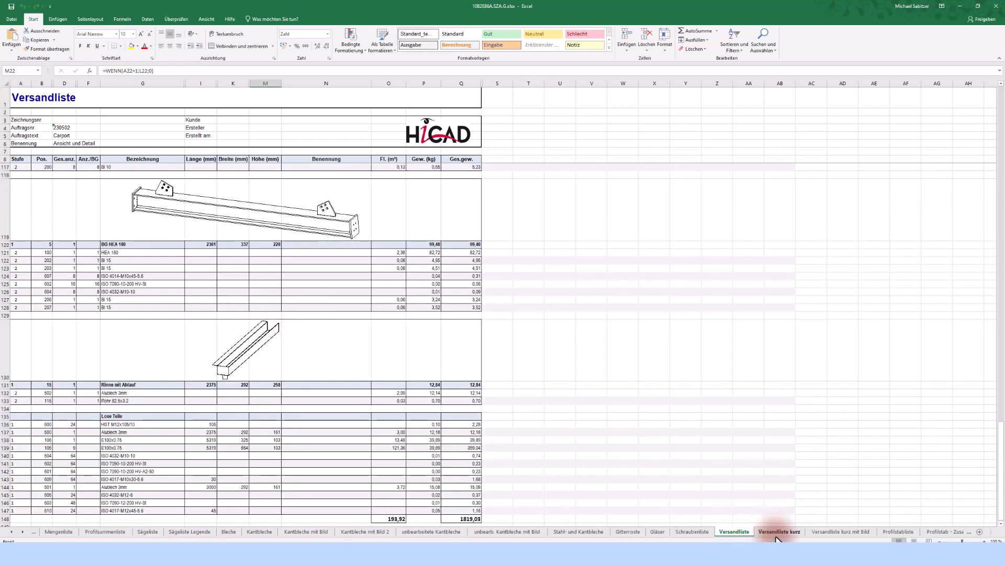
pyautogui.click(831, 534)
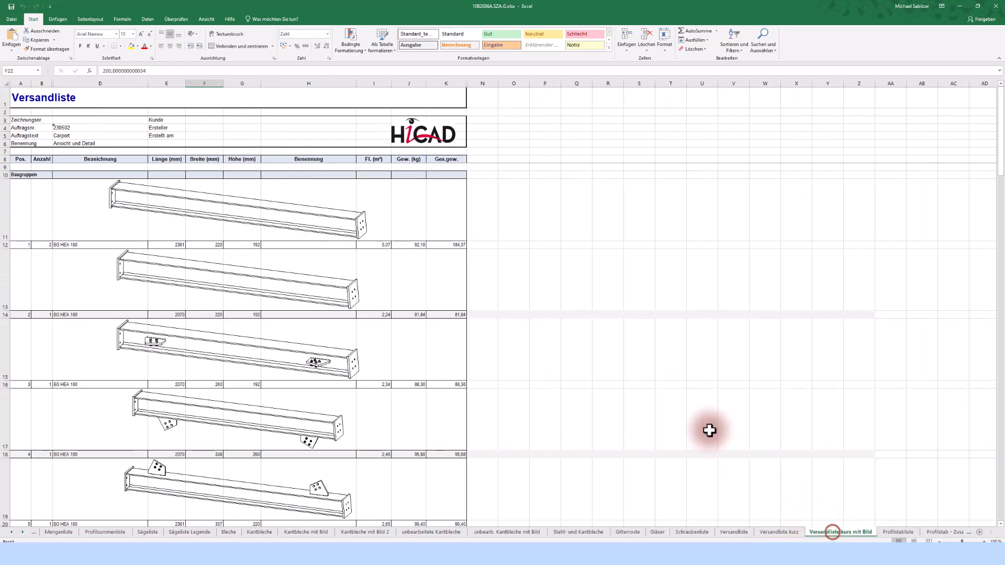
pyautogui.scroll(-1, 262, 243)
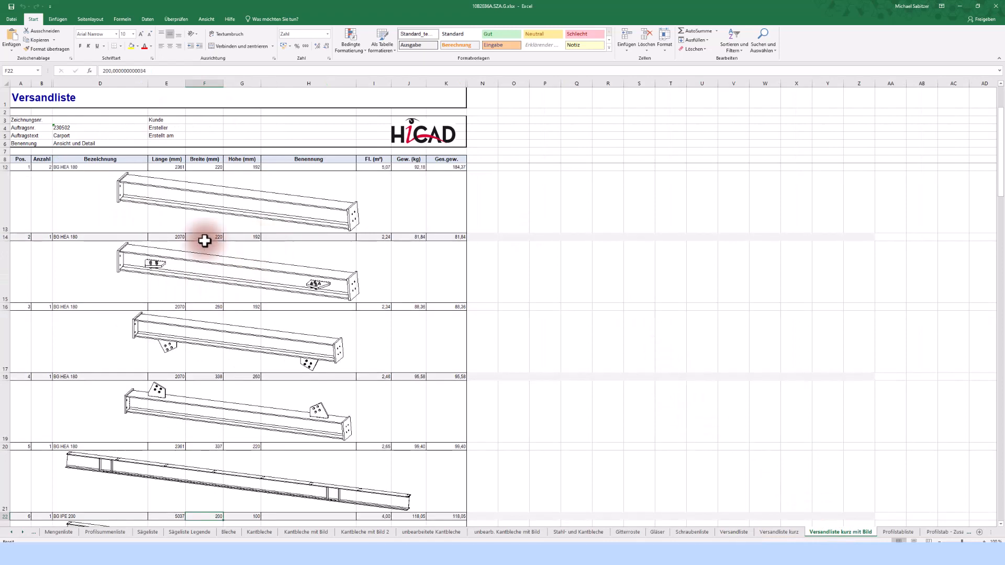
pyautogui.scroll(-2, 260, 227)
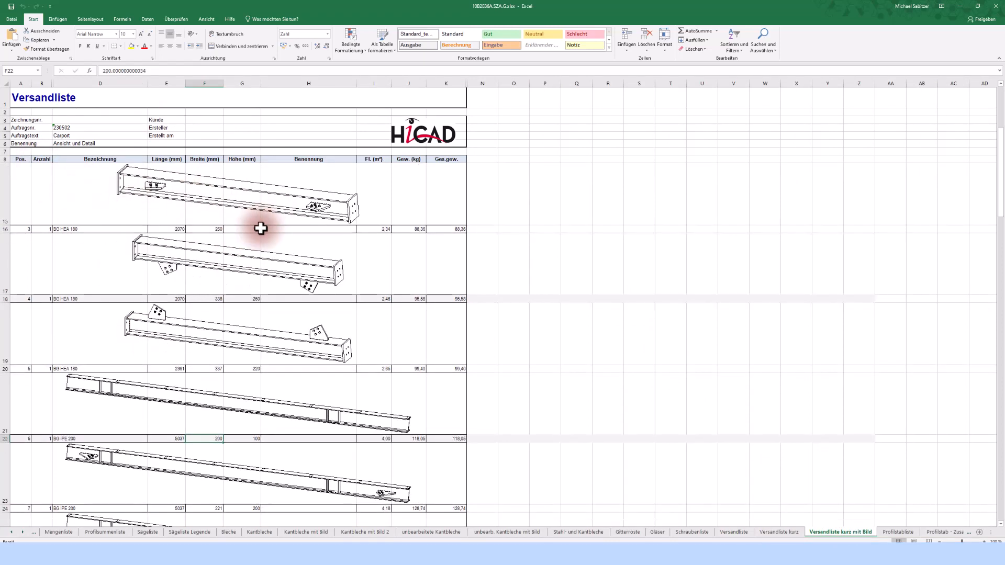
pyautogui.scroll(-4, 273, 325)
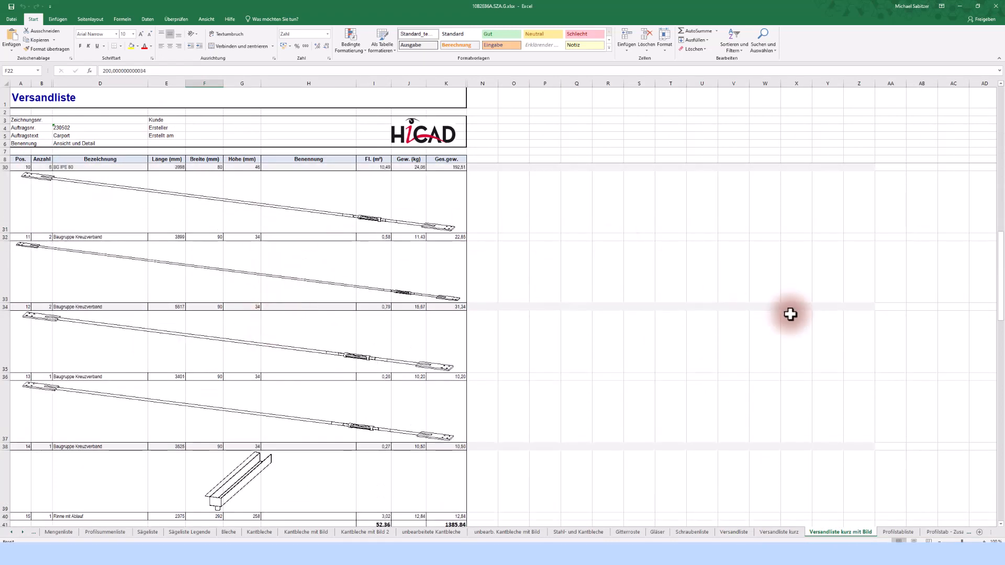
# - Review the Profilstabliste and Profilstab - Zusammenfassung sheets, then close the Excel workbook
pyautogui.click(896, 531)
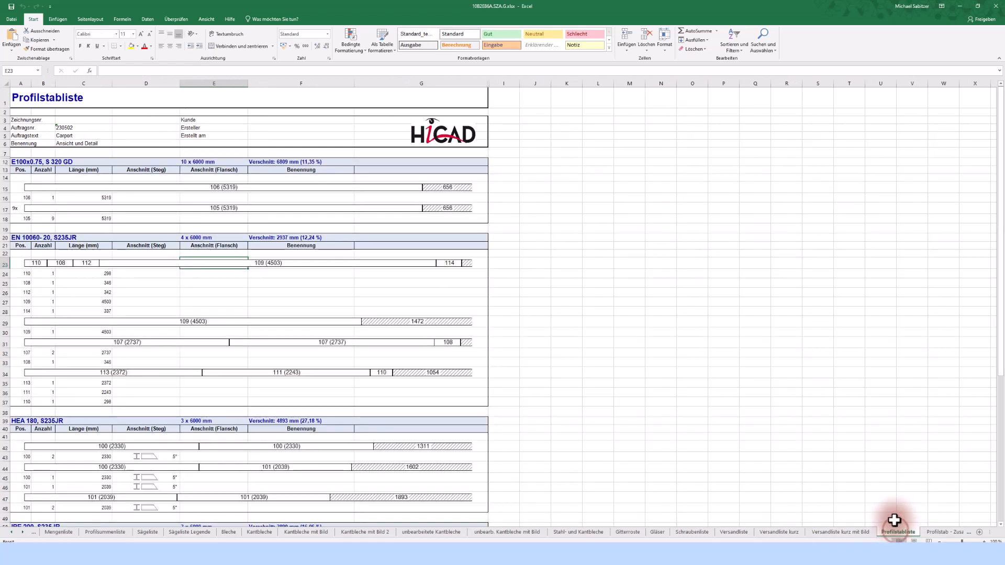
pyautogui.click(741, 291)
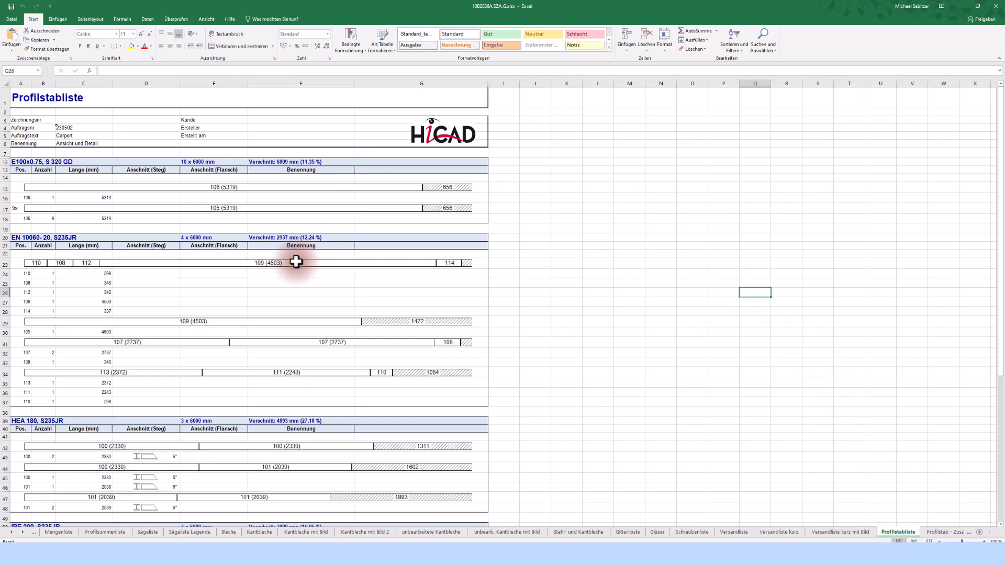
pyautogui.scroll(-5, 303, 264)
pyautogui.scroll(-5, 248, 270)
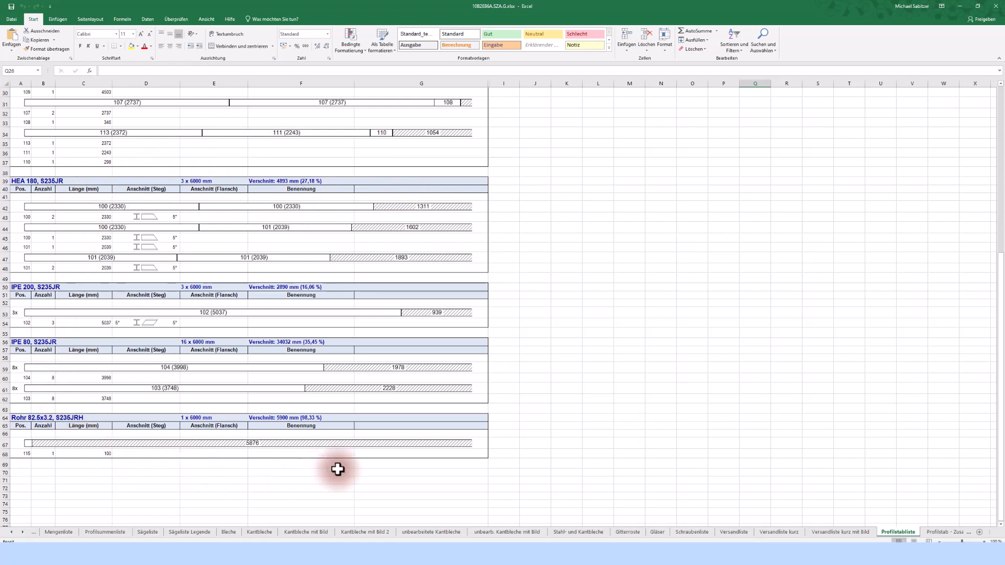
pyautogui.click(937, 531)
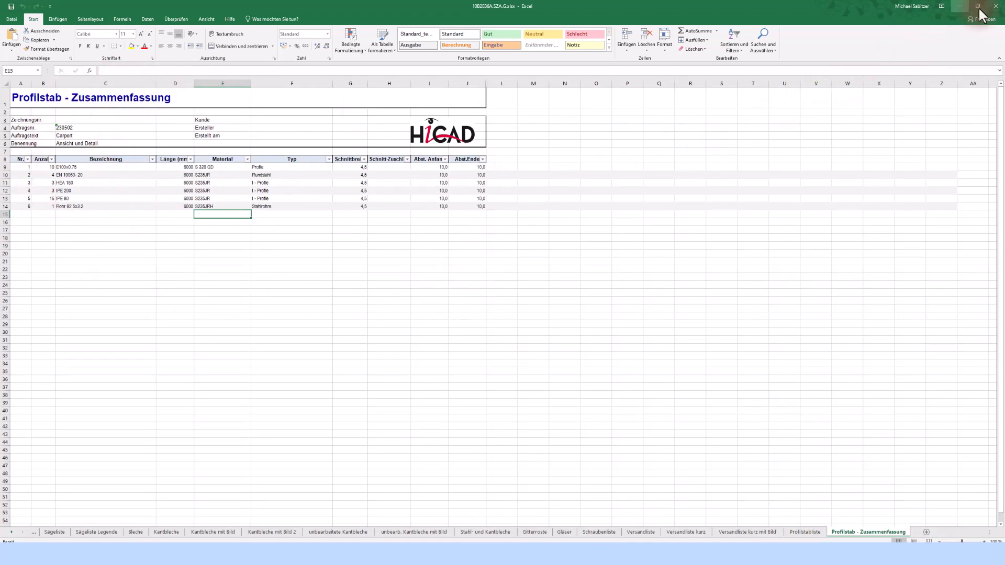
pyautogui.click(995, 5)
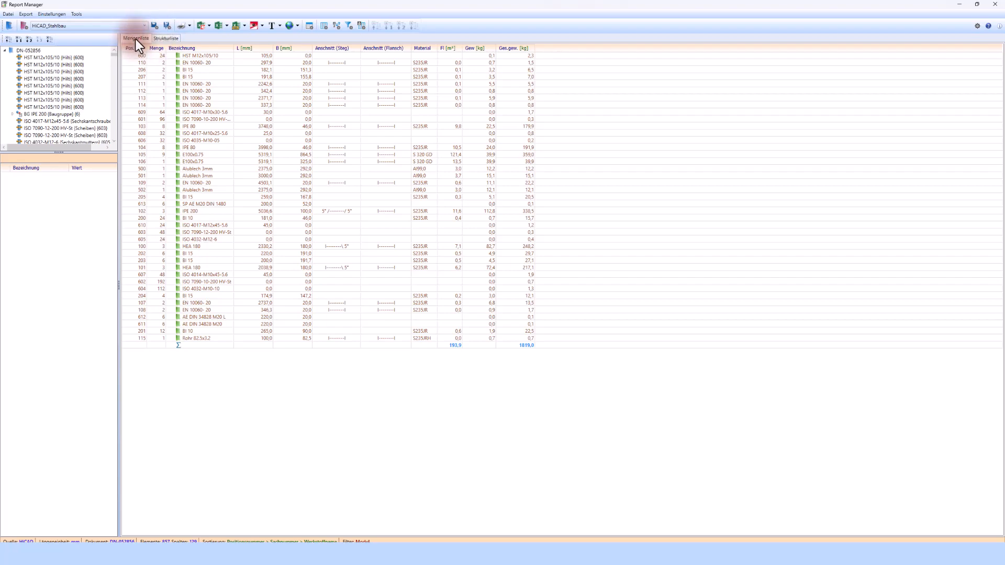
# - Switch to the Strukturliste, then back to the Mengenliste, and close Report Manager
pyautogui.click(164, 39)
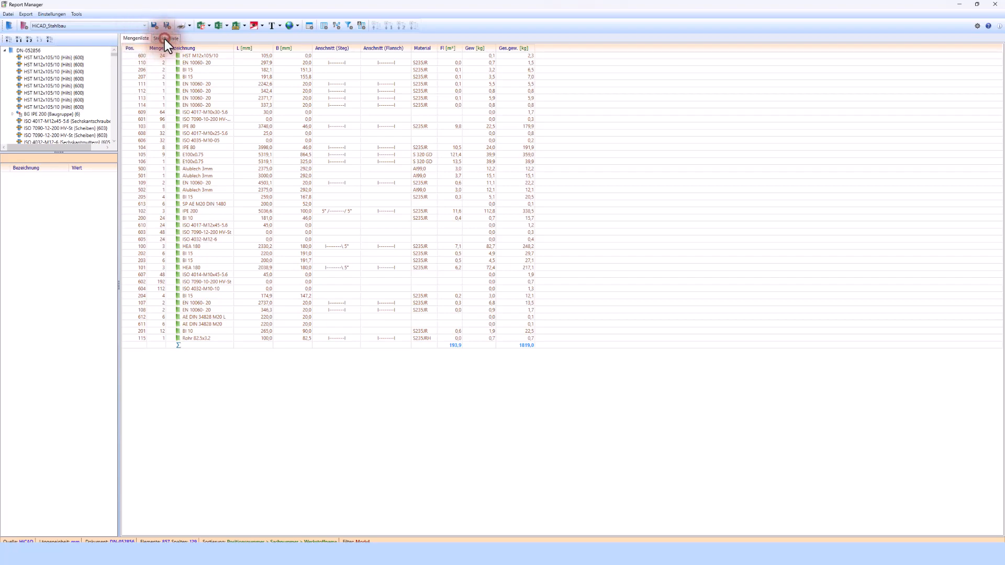
pyautogui.click(136, 39)
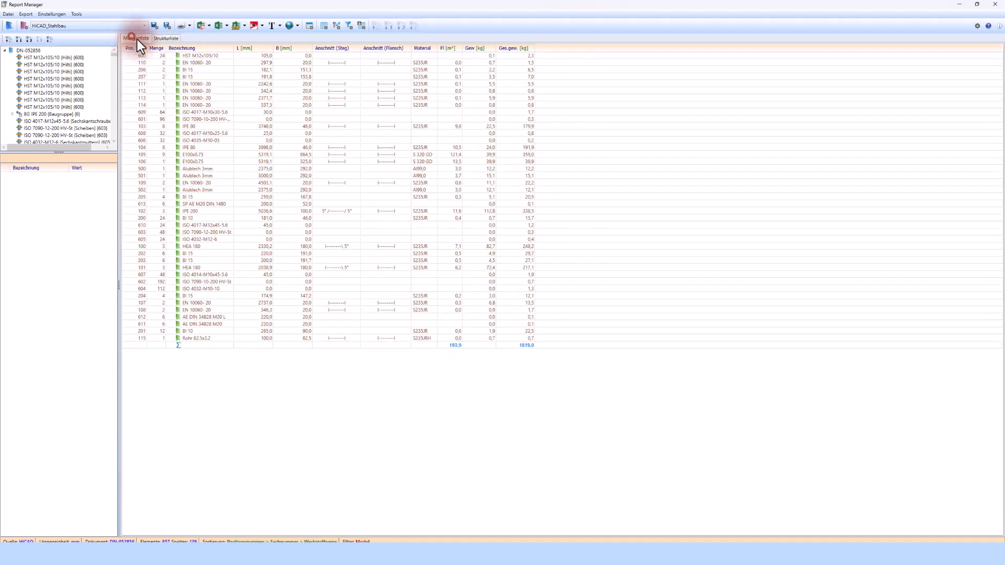
pyautogui.click(254, 27)
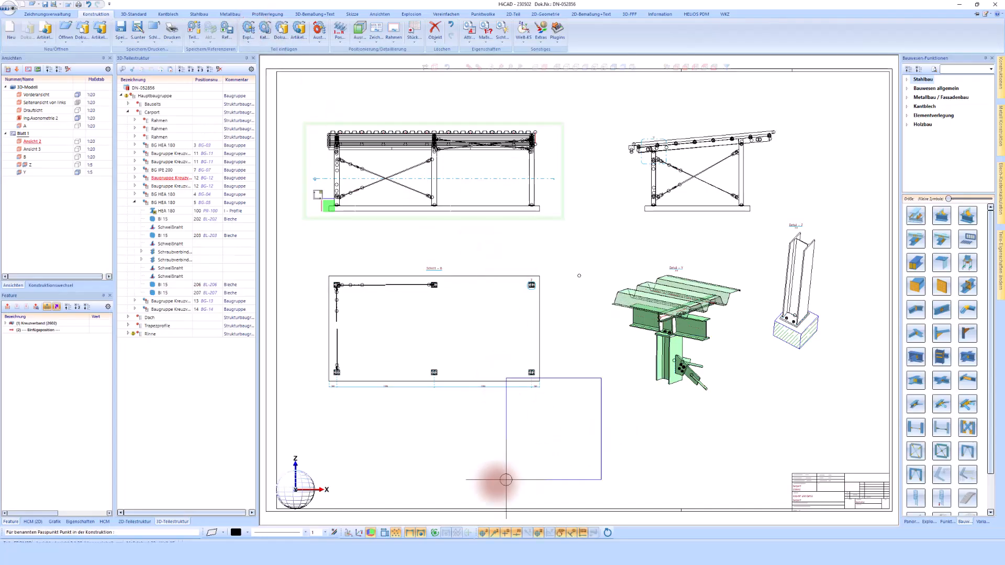
# - Place the parts list table at the sheet's lower left
pyautogui.click(277, 508)
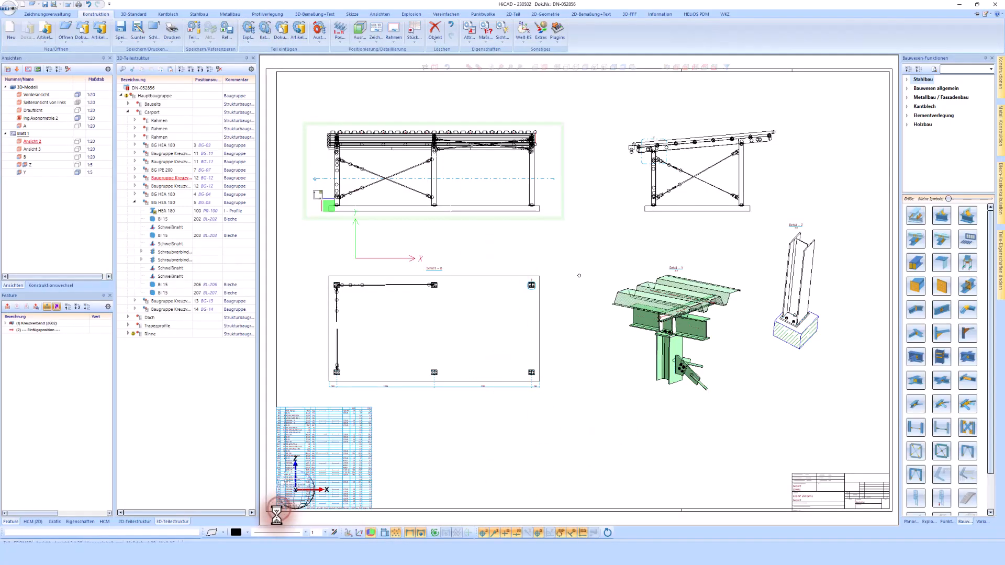
pyautogui.scroll(5, 264, 523)
pyautogui.scroll(2, 272, 516)
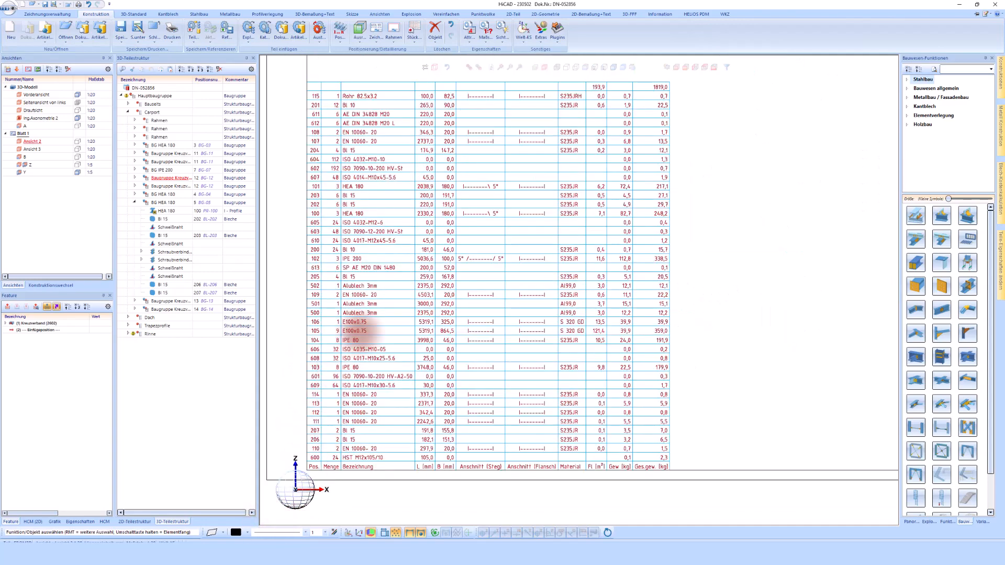
pyautogui.scroll(-1, 366, 331)
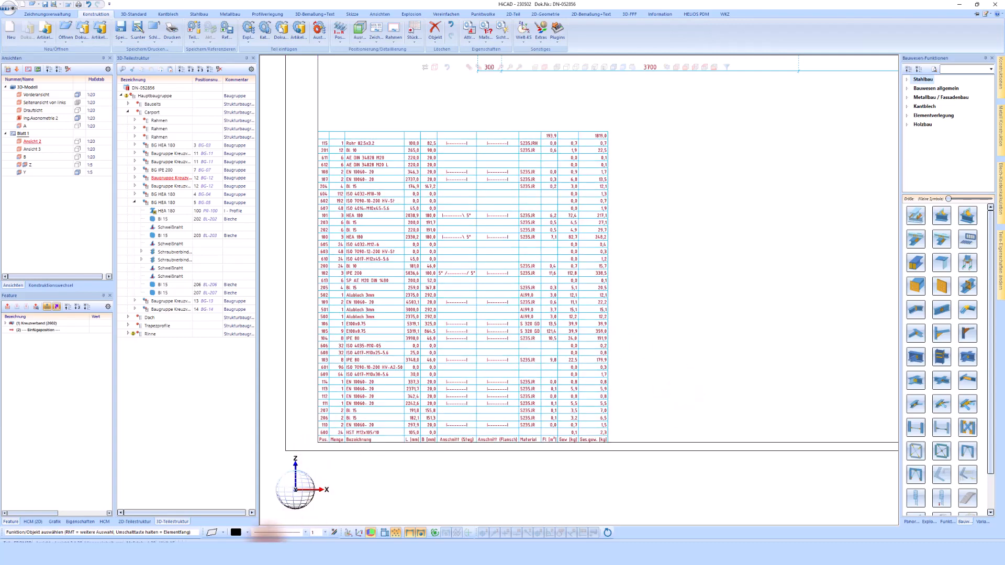
# - Sort the parts list by Pos. in Report Manager and place the sorted table on the sheet
pyautogui.click(254, 510)
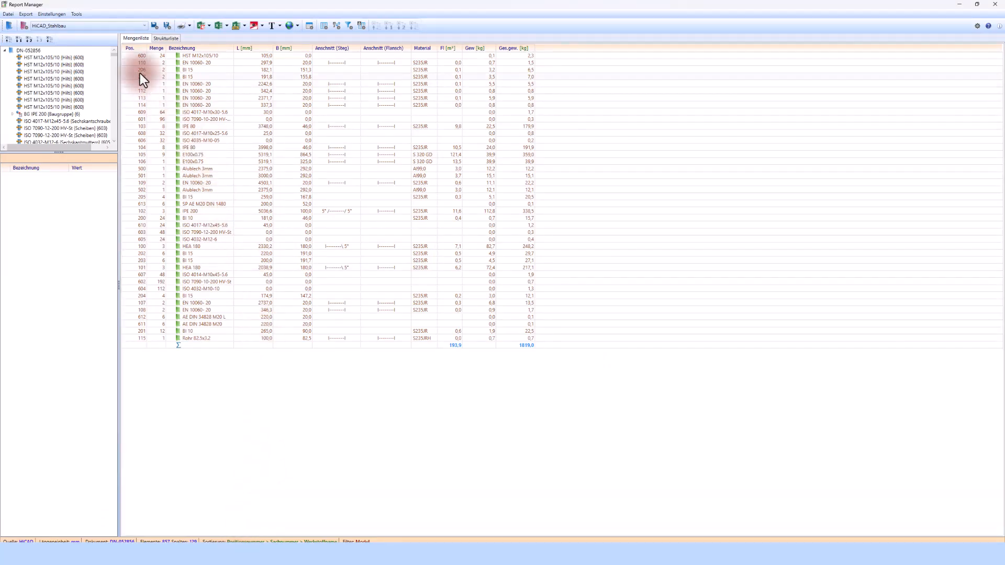
pyautogui.click(135, 50)
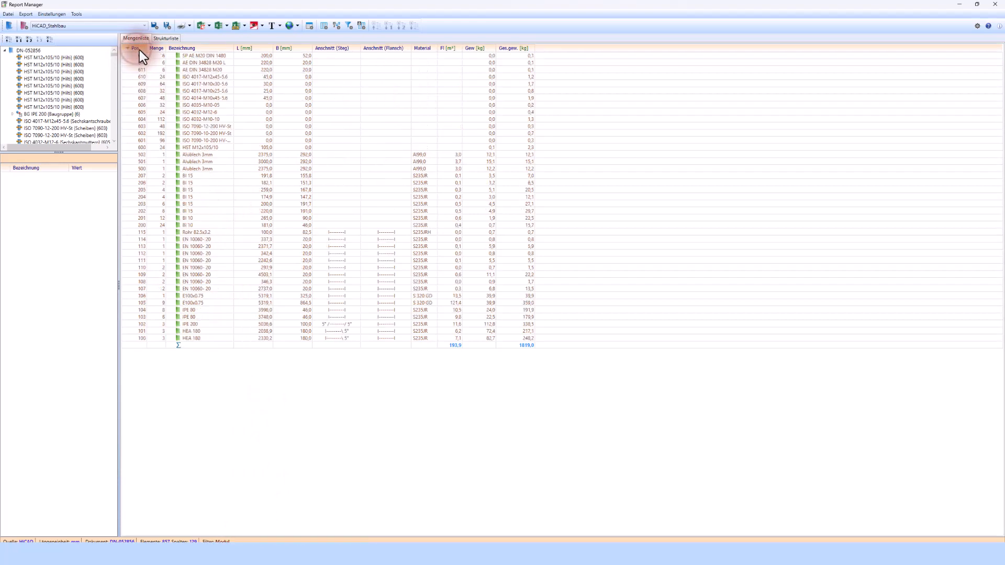
pyautogui.click(253, 26)
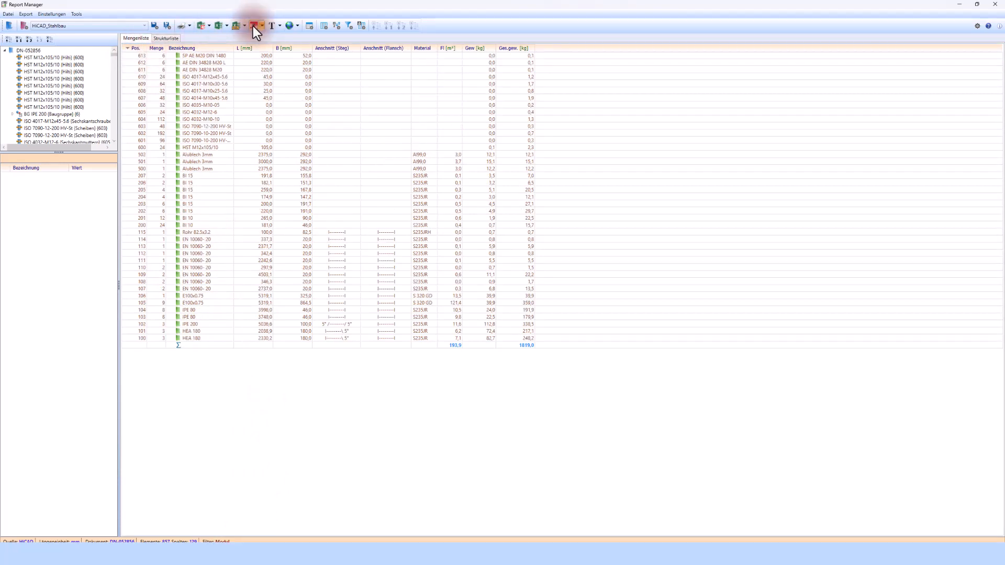
pyautogui.click(439, 206)
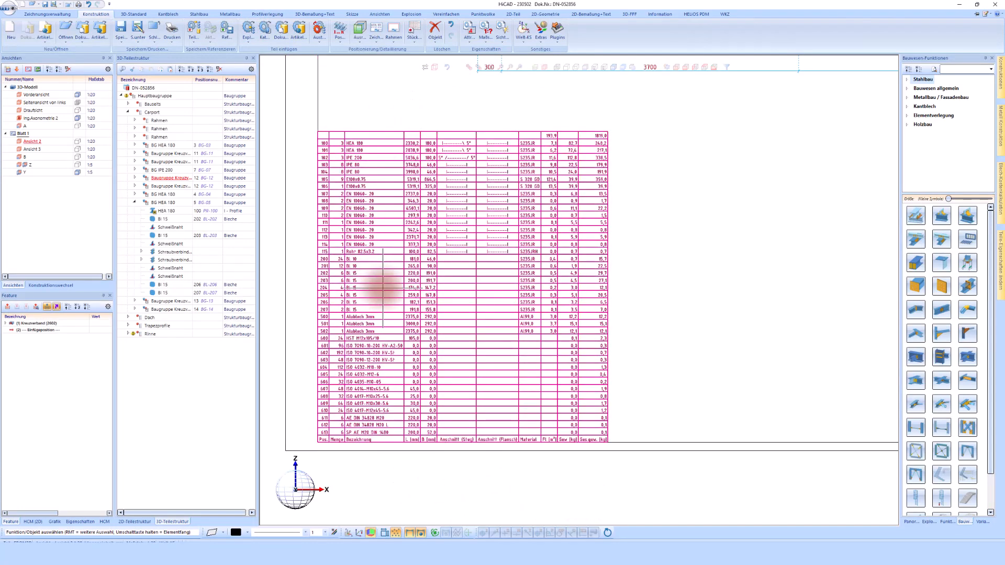
pyautogui.scroll(-4, 633, 320)
pyautogui.scroll(-4, 479, 299)
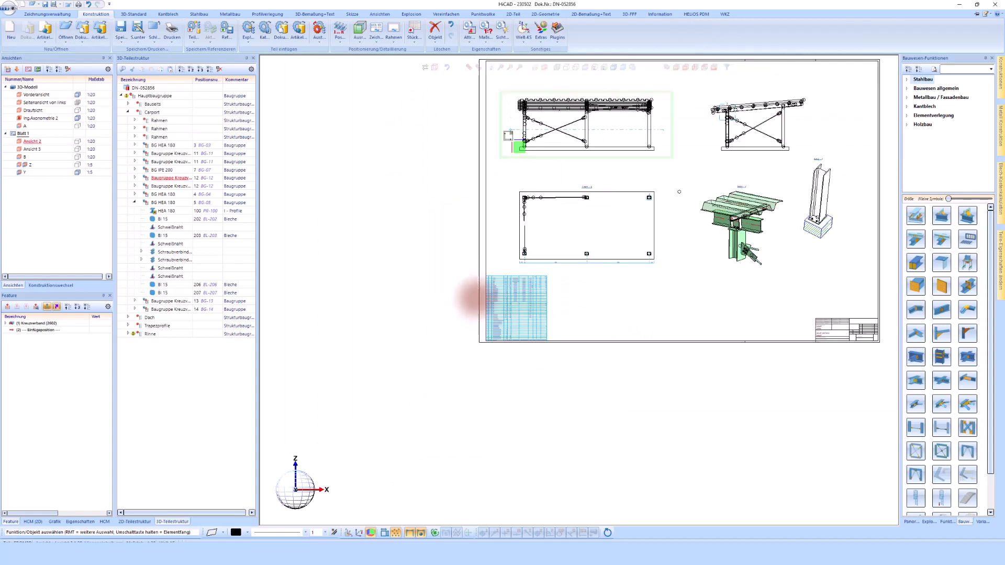
pyautogui.scroll(1, 730, 268)
pyautogui.scroll(1, 777, 142)
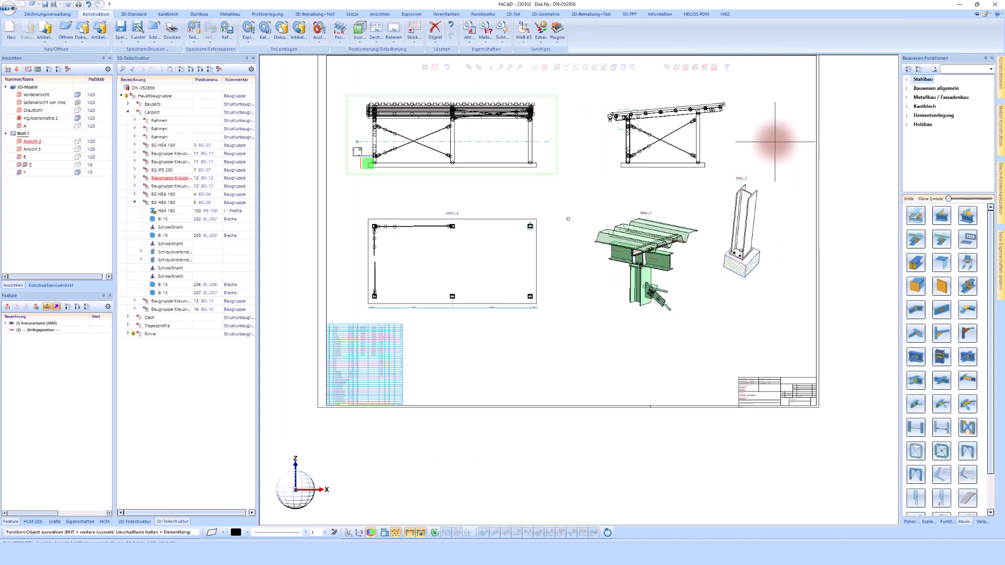
pyautogui.scroll(3, 701, 268)
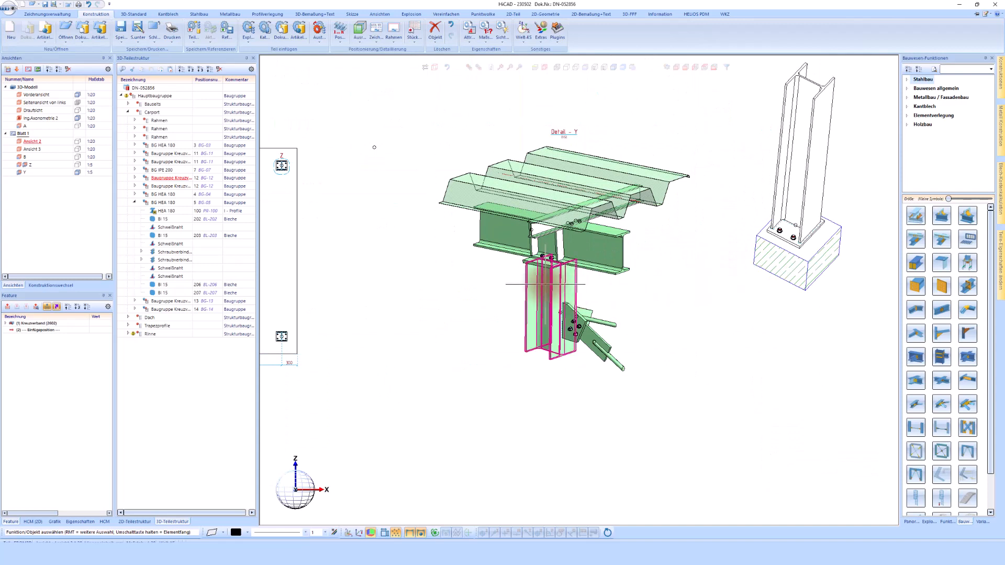
# - Start position-number labelling with the manual template option and PosNummer_STB.ftd
pyautogui.click(319, 14)
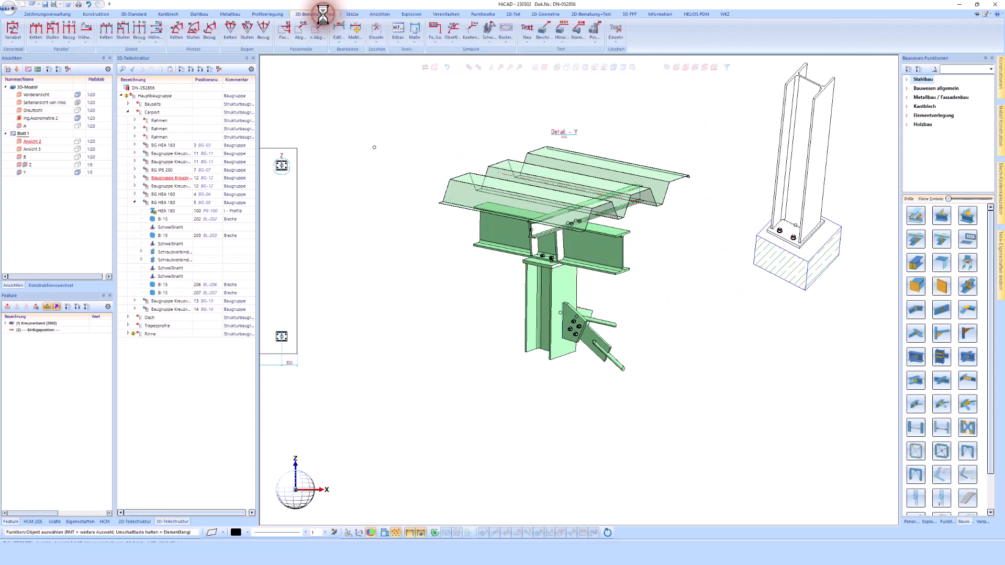
pyautogui.click(596, 29)
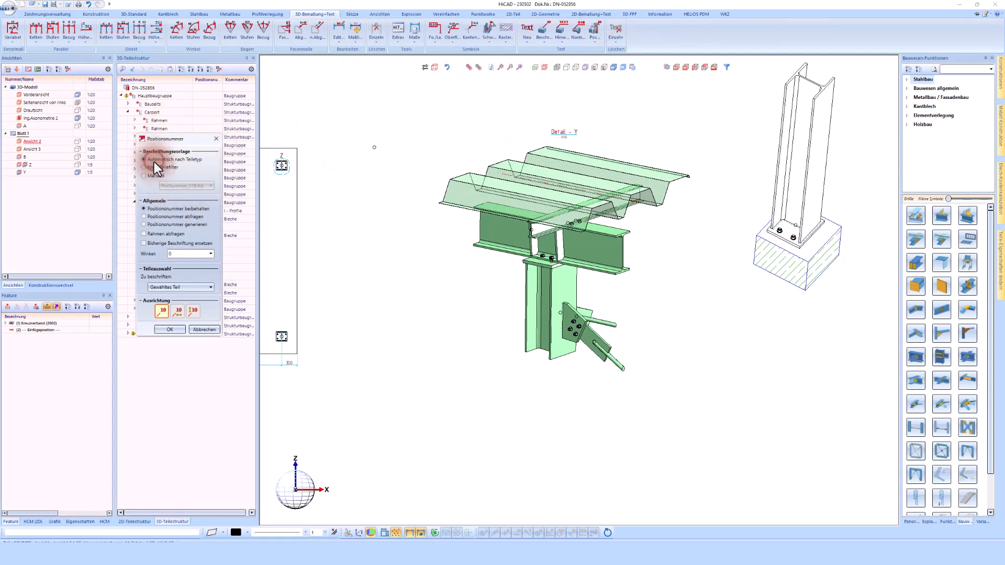
pyautogui.click(151, 176)
pyautogui.click(181, 186)
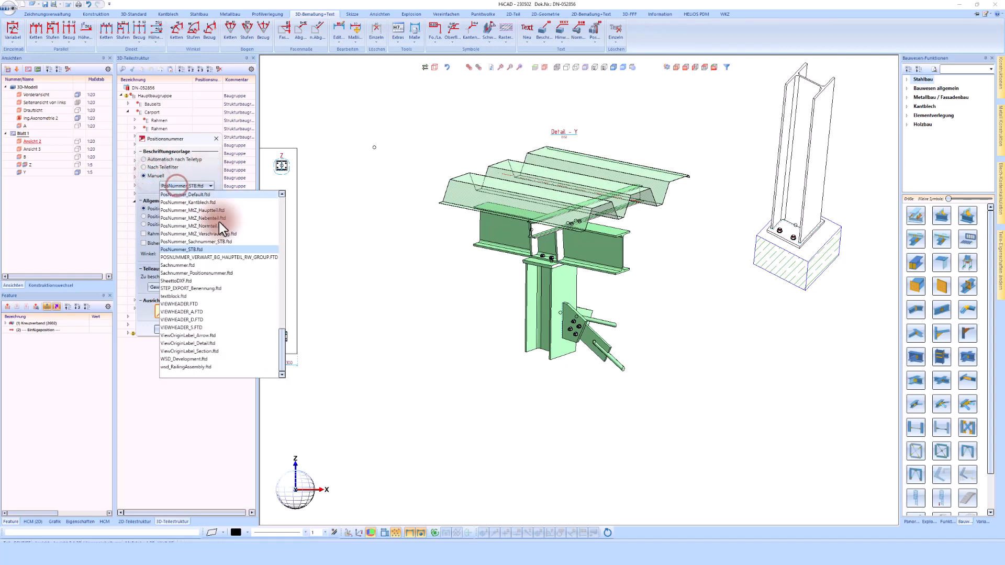
pyautogui.scroll(20, 219, 230)
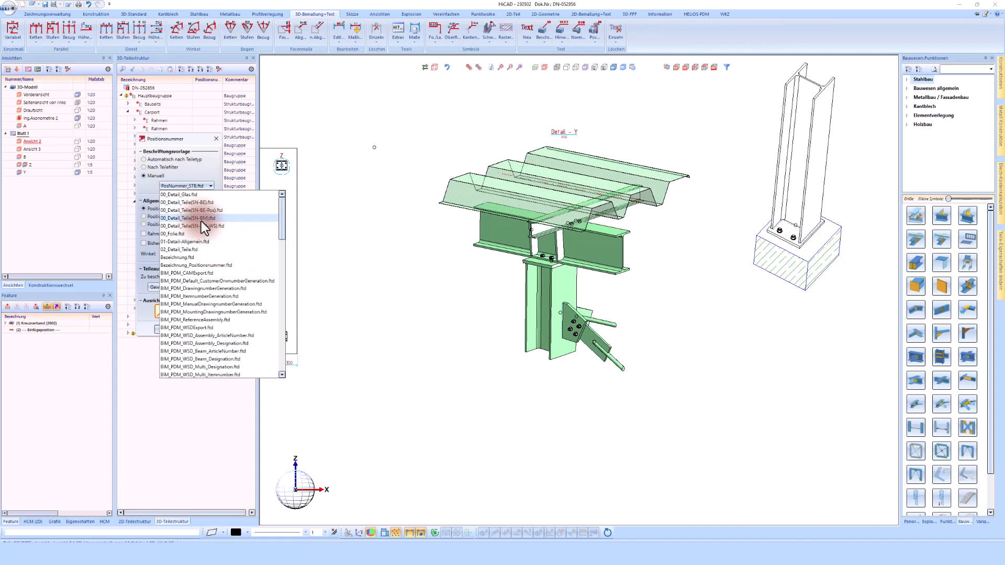
pyautogui.click(197, 168)
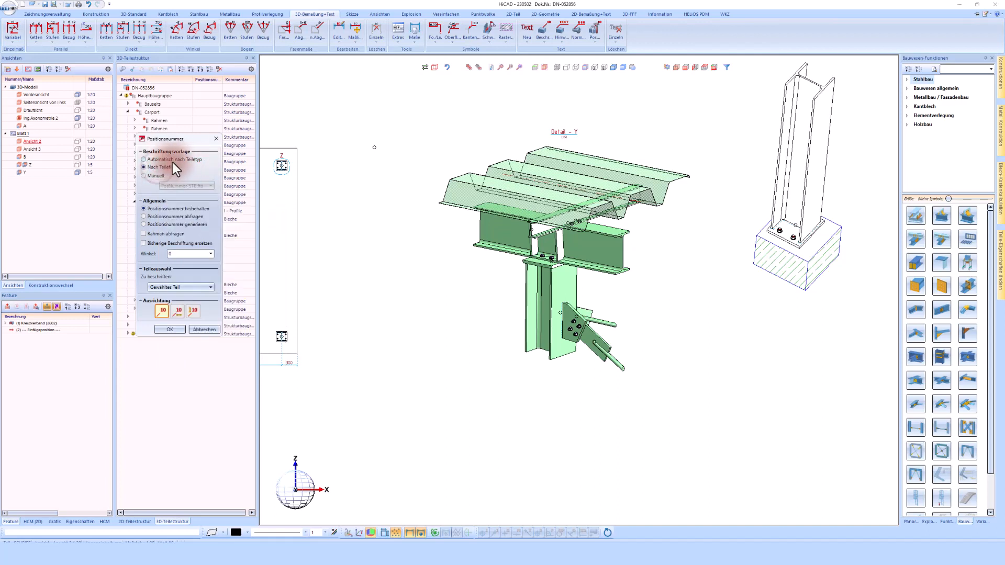
pyautogui.click(169, 329)
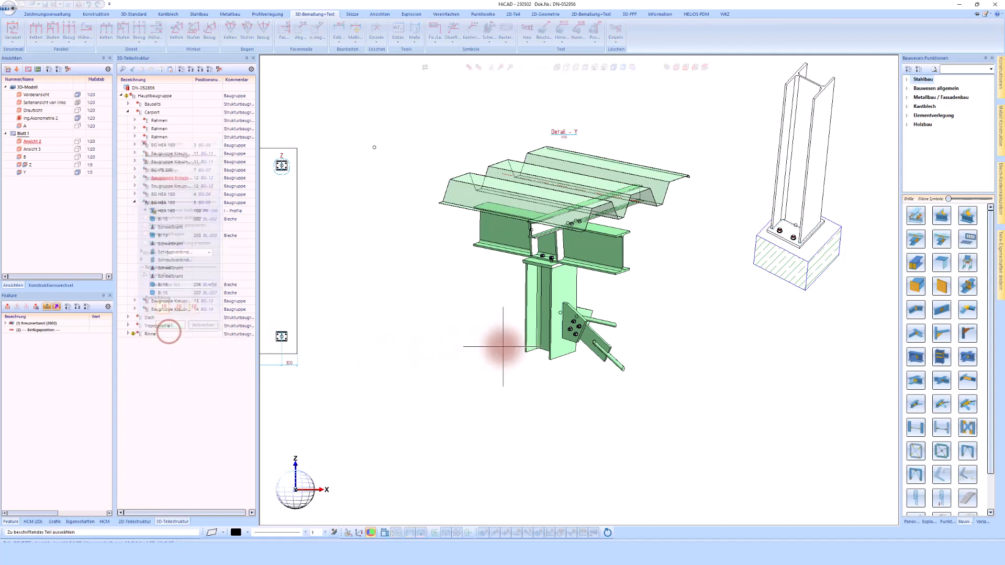
# - Label the HEA 180 column (PR-101), BI 15 plate (BL-203) and IPE 200 beam (PR-102) in Detail Y
pyautogui.click(526, 346)
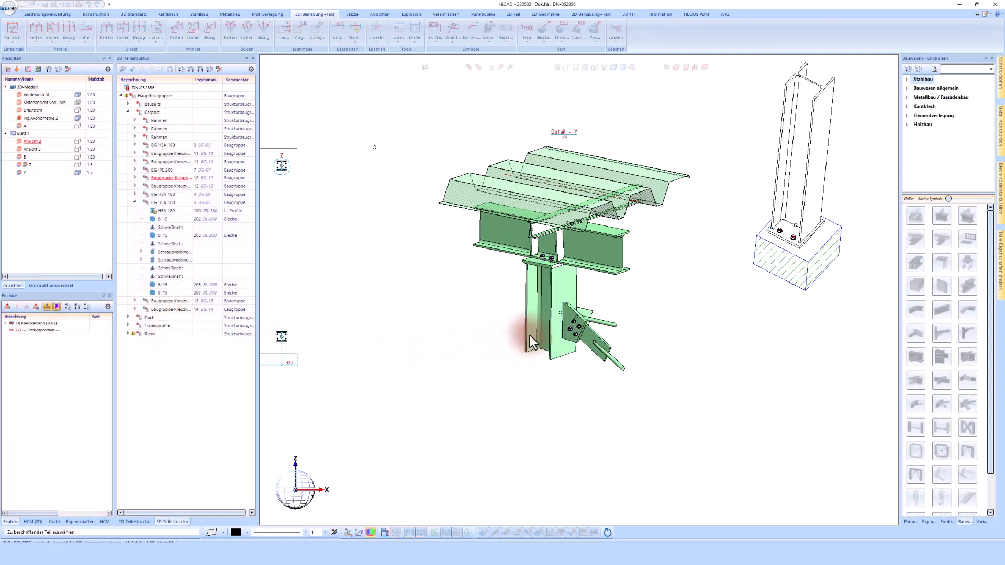
pyautogui.click(529, 333)
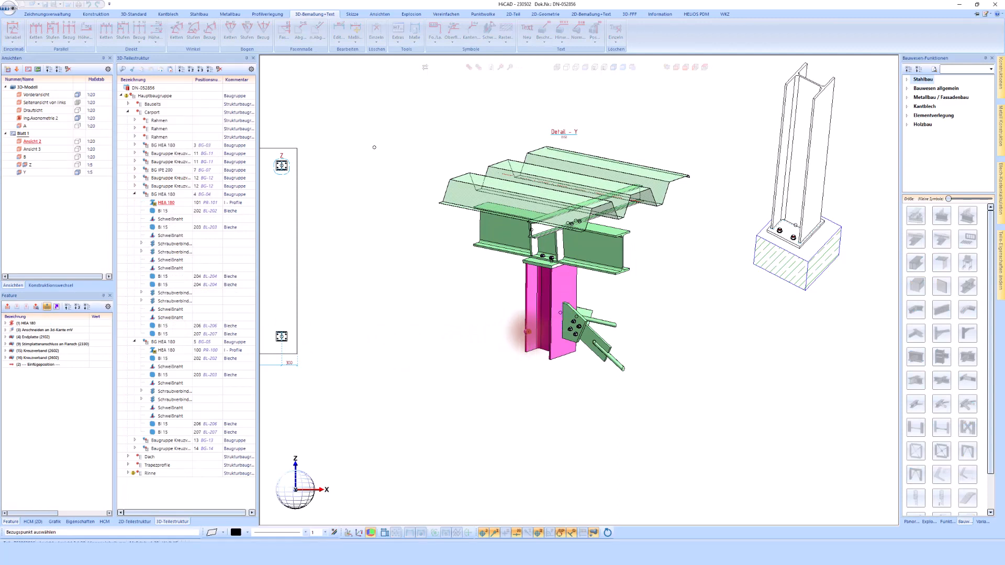
pyautogui.click(501, 347)
pyautogui.click(532, 259)
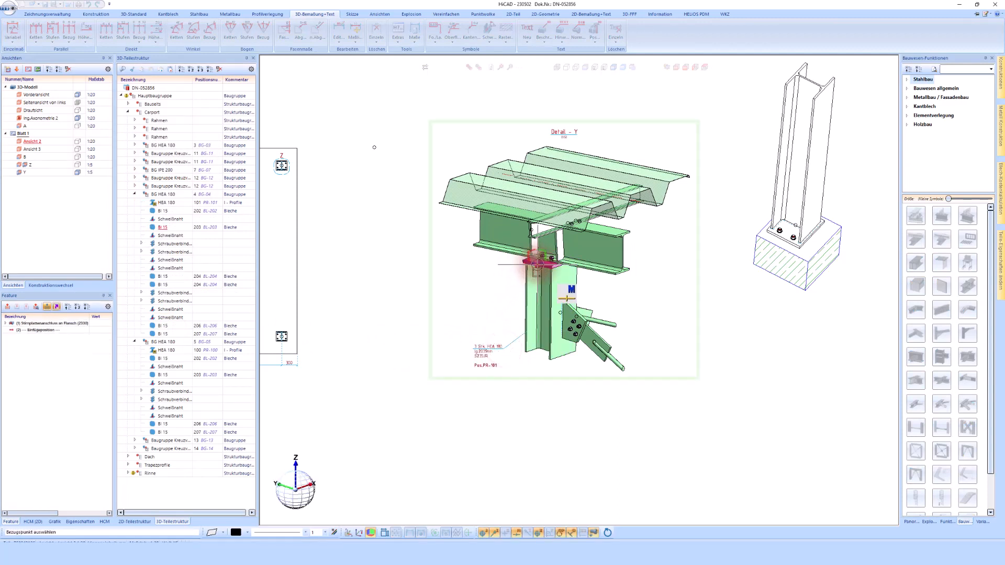
pyautogui.click(499, 285)
pyautogui.click(501, 244)
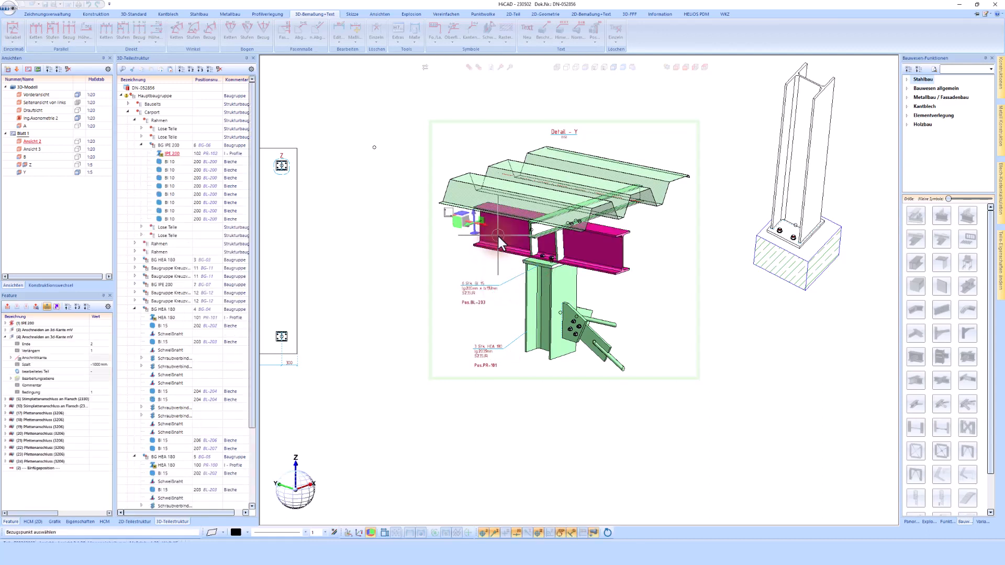
pyautogui.click(459, 252)
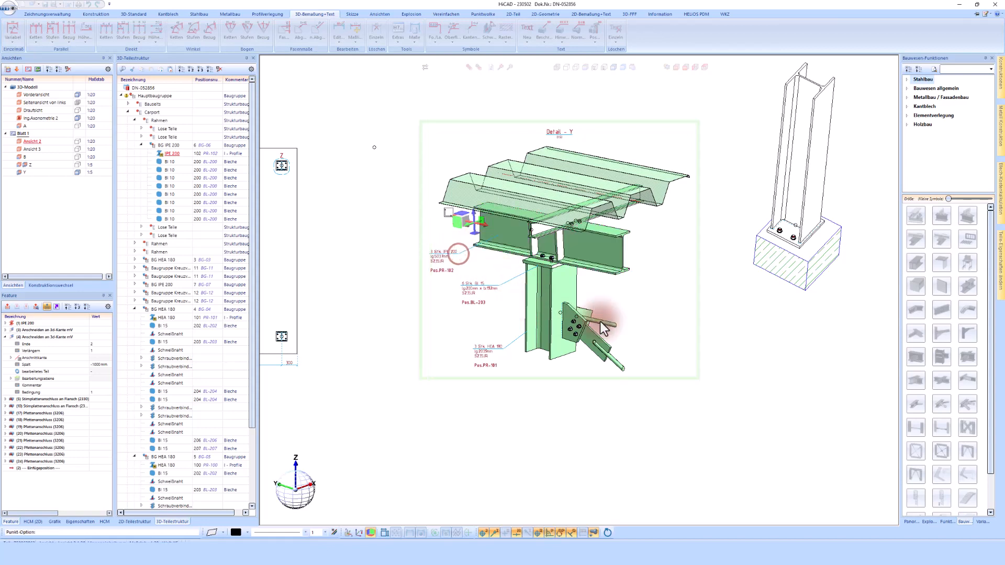
pyautogui.middleClick(658, 308)
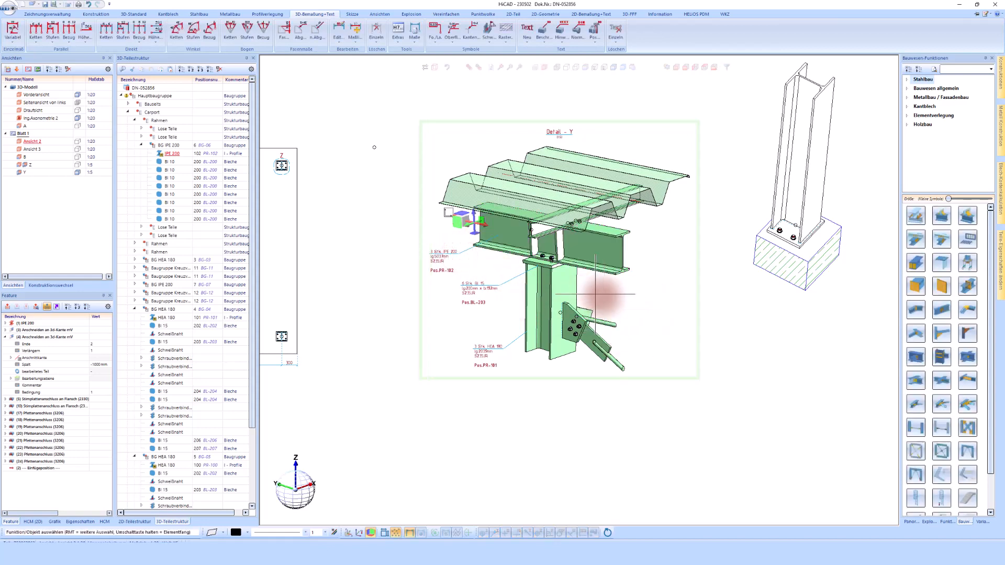
pyautogui.scroll(3, 464, 264)
# - Open the Beschriftungsfahne editor for the '3 Stk. IPE 200' label
pyautogui.doubleClick(435, 251)
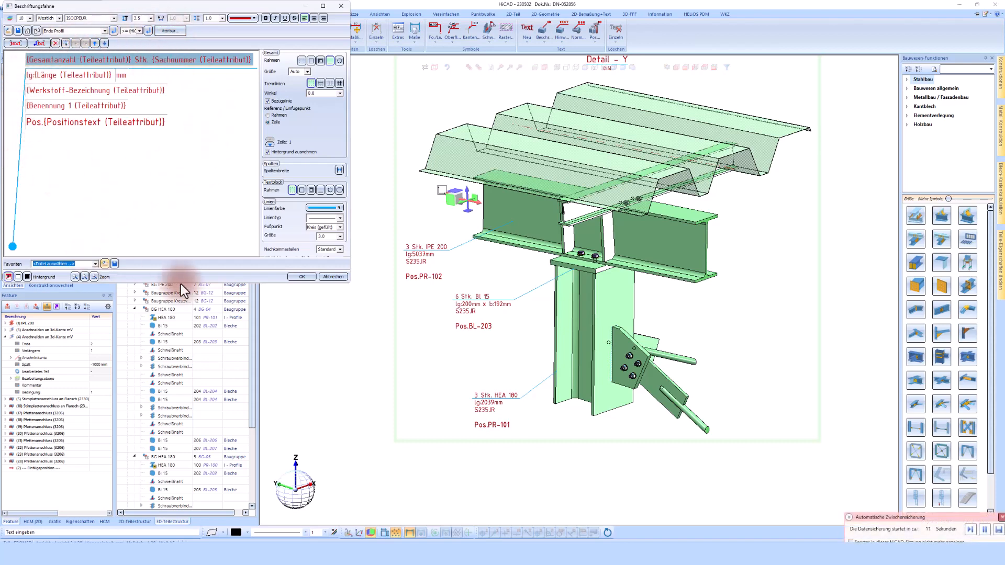
# - Cancel the label editor without changes and save the assembly drawing
pyautogui.click(334, 275)
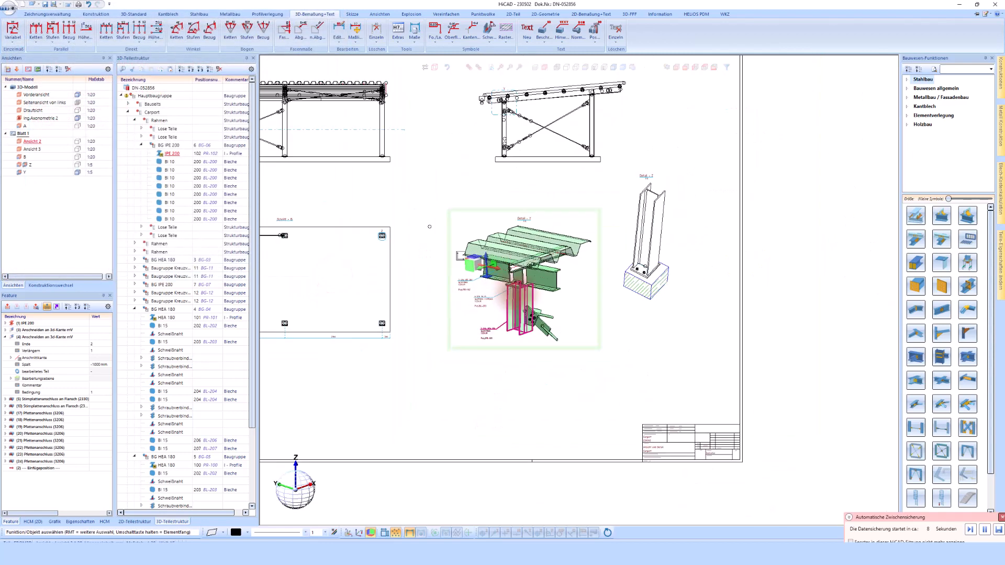
pyautogui.scroll(2, 403, 180)
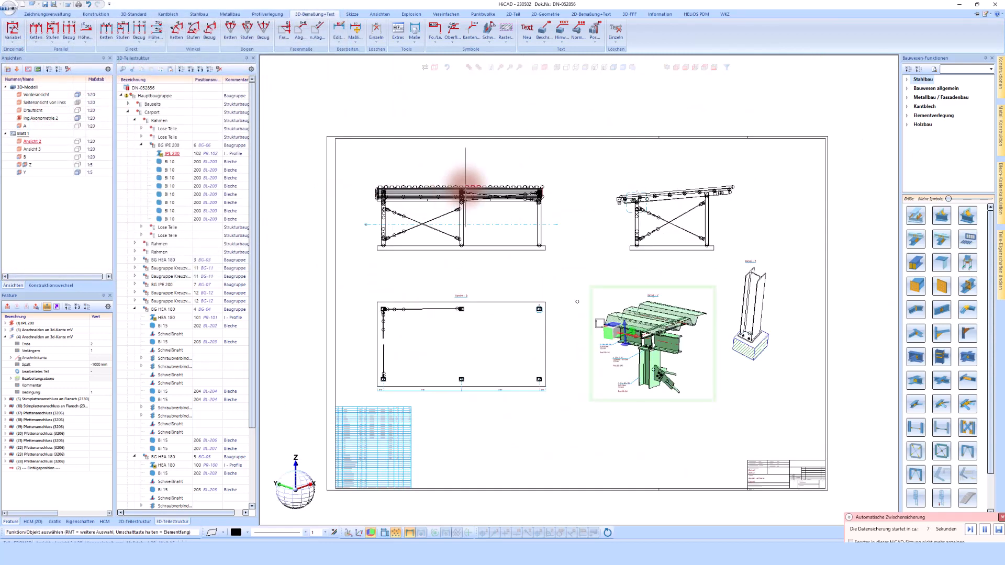
pyautogui.click(43, 5)
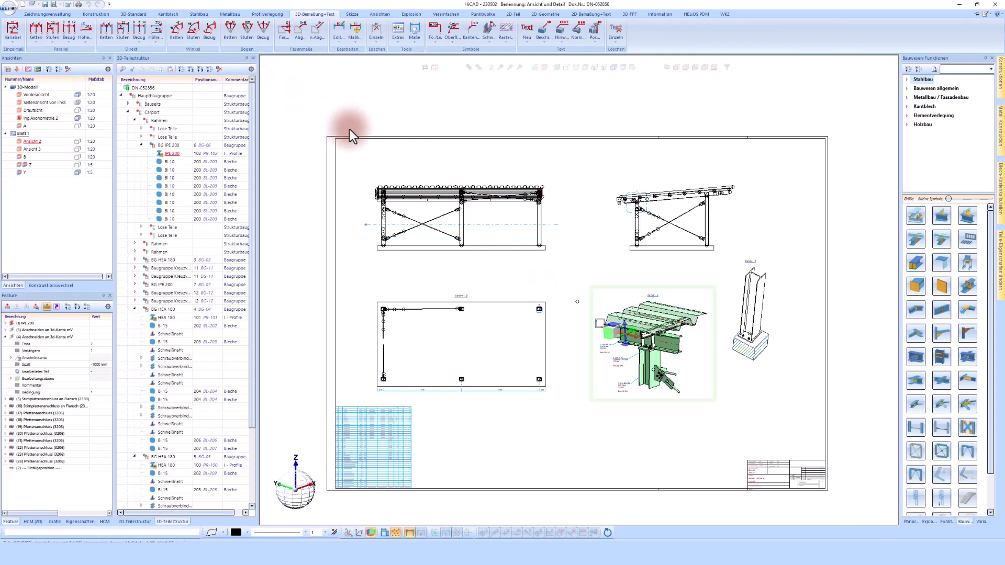
# - Mark both BI 15 plates, HEA 180, IPE 200 and the BG IPE 200 and BG HEA 180 assemblies for new drawings
pyautogui.click(56, 15)
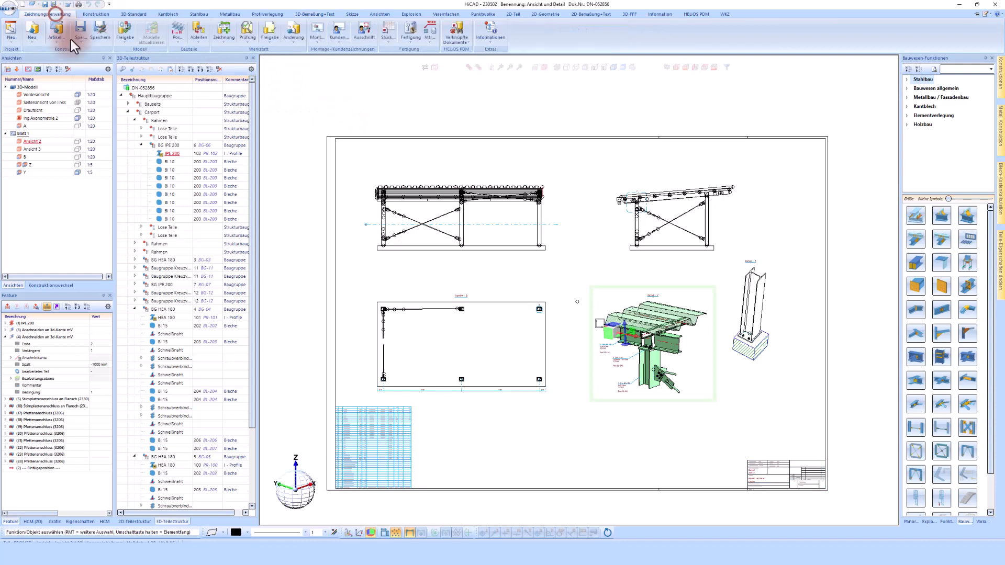
pyautogui.click(224, 30)
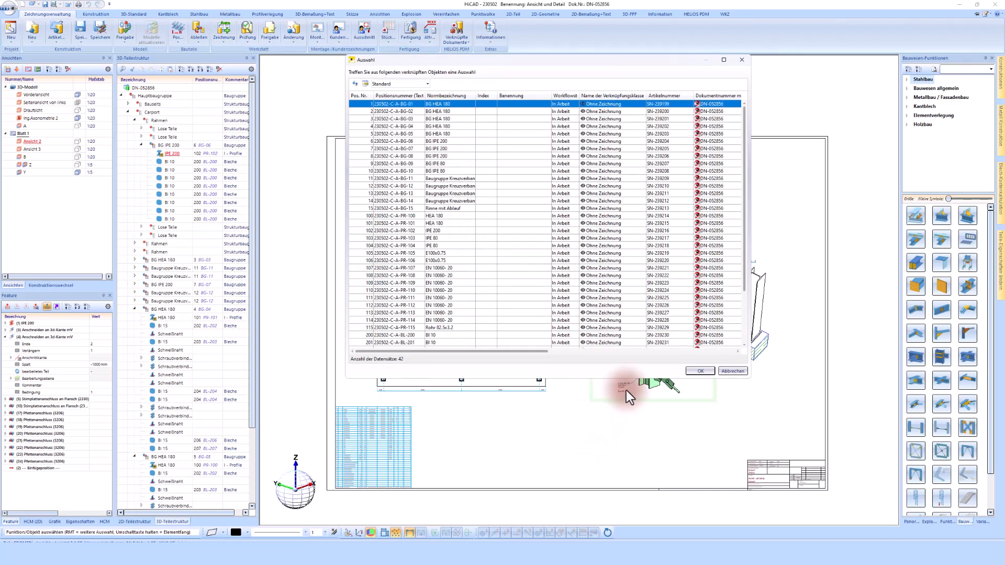
pyautogui.scroll(-2, 528, 258)
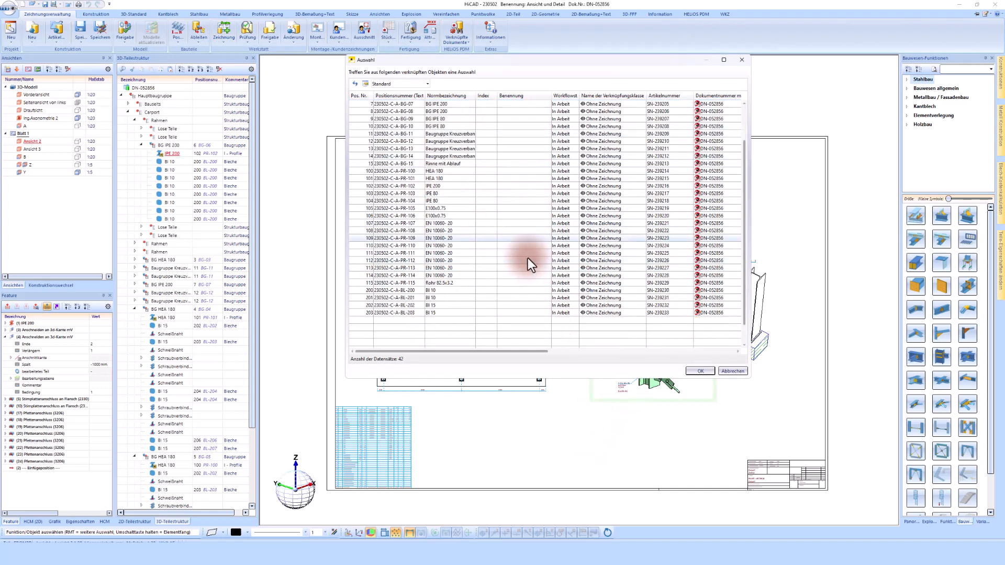
pyautogui.scroll(-1, 438, 336)
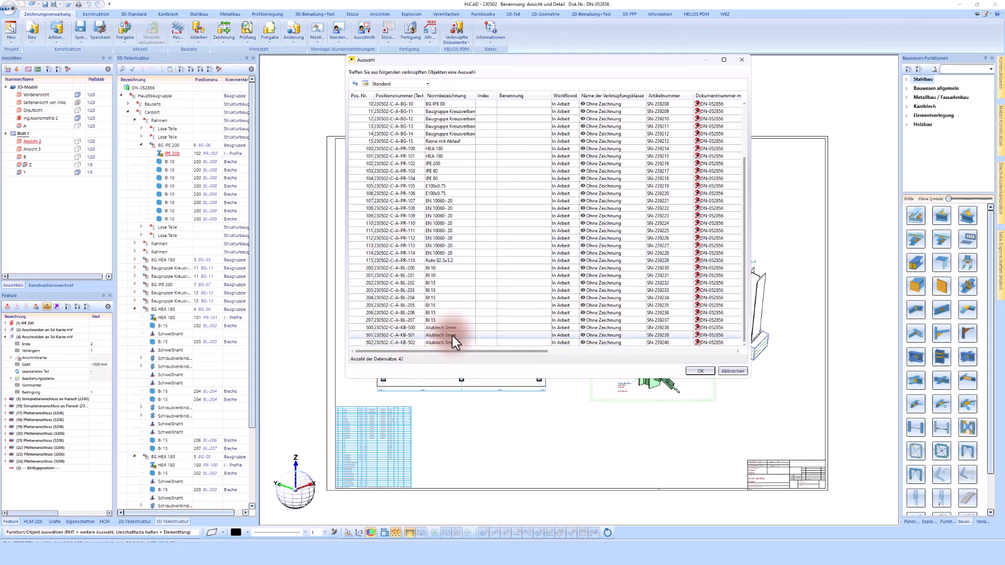
pyautogui.click(435, 290)
pyautogui.keyDown('shift'); pyautogui.click(435, 296); pyautogui.keyUp('shift')
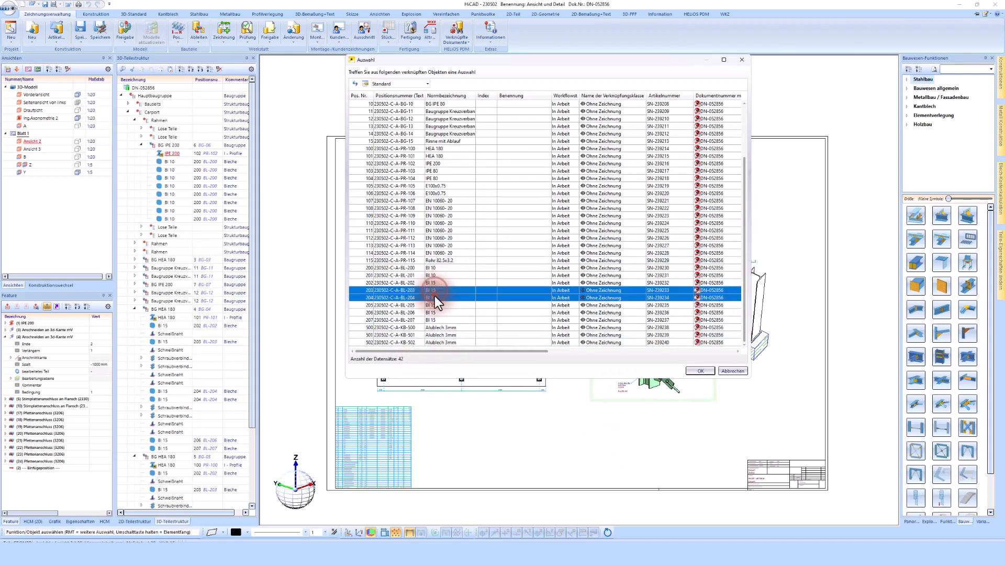
pyautogui.keyDown('ctrl'); pyautogui.click(437, 156); pyautogui.keyUp('ctrl')
pyautogui.keyDown('ctrl'); pyautogui.click(435, 163); pyautogui.keyUp('ctrl')
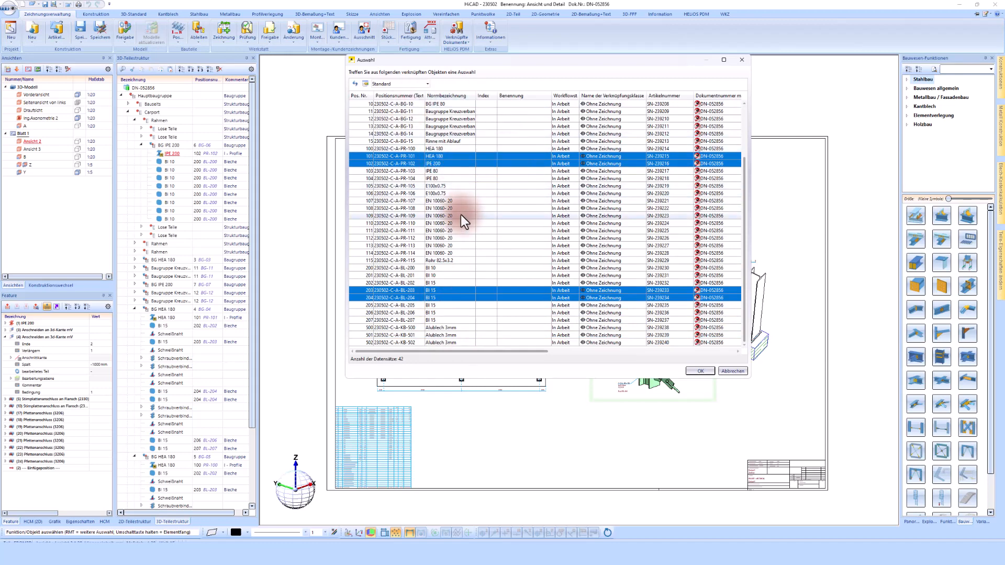
pyautogui.scroll(3, 448, 274)
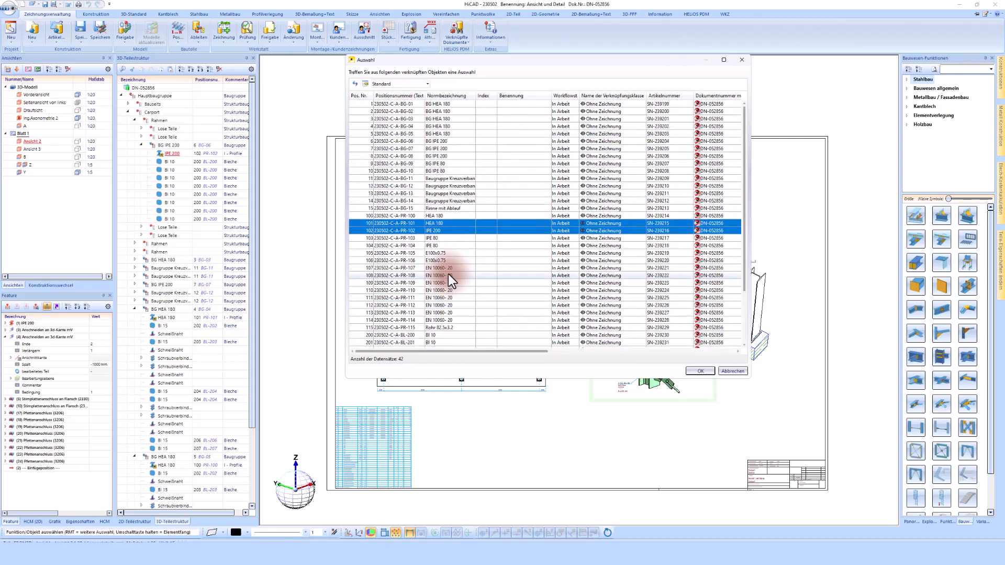
pyautogui.keyDown('ctrl'); pyautogui.click(441, 149); pyautogui.keyUp('ctrl')
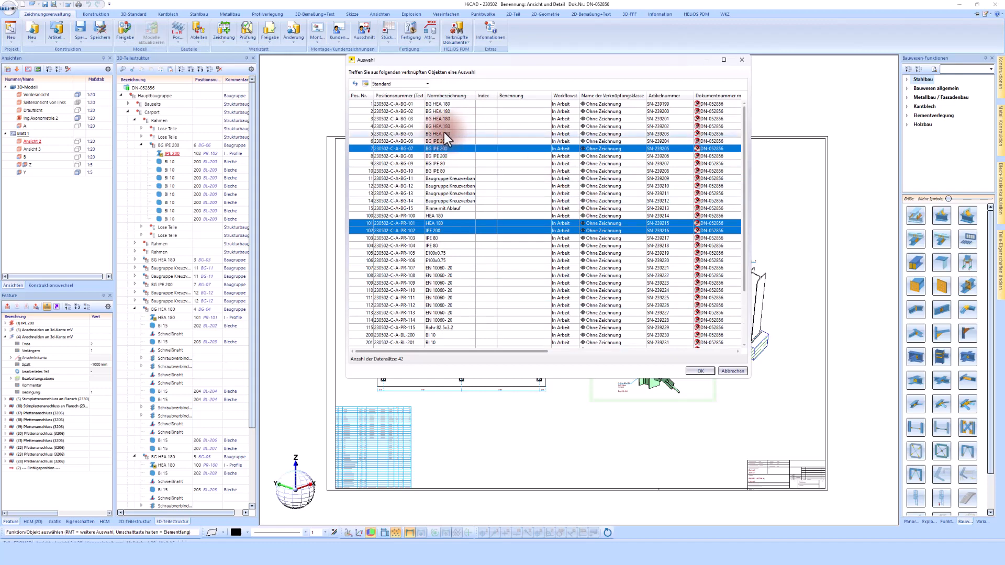
pyautogui.keyDown('ctrl'); pyautogui.click(444, 126); pyautogui.keyUp('ctrl')
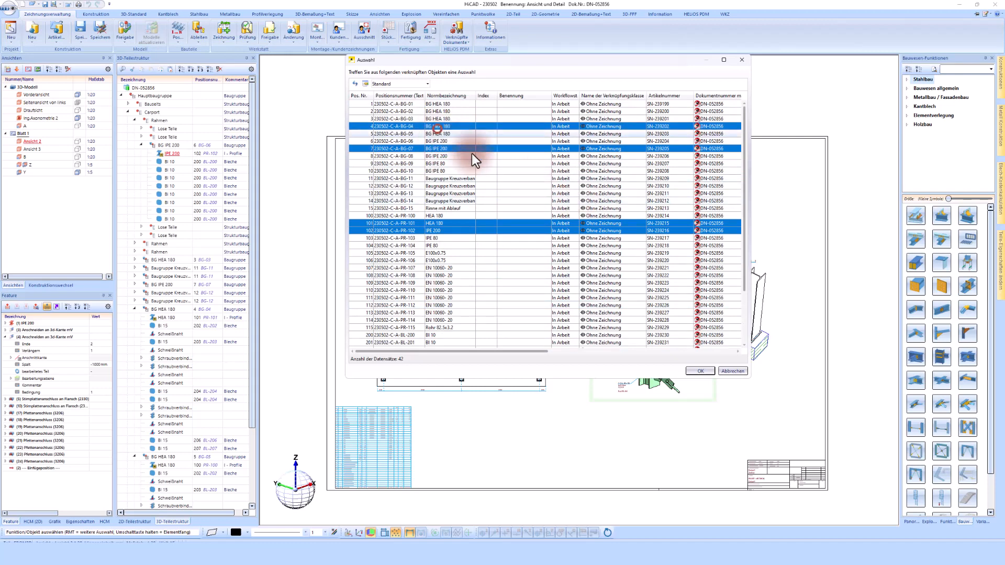
pyautogui.click(703, 371)
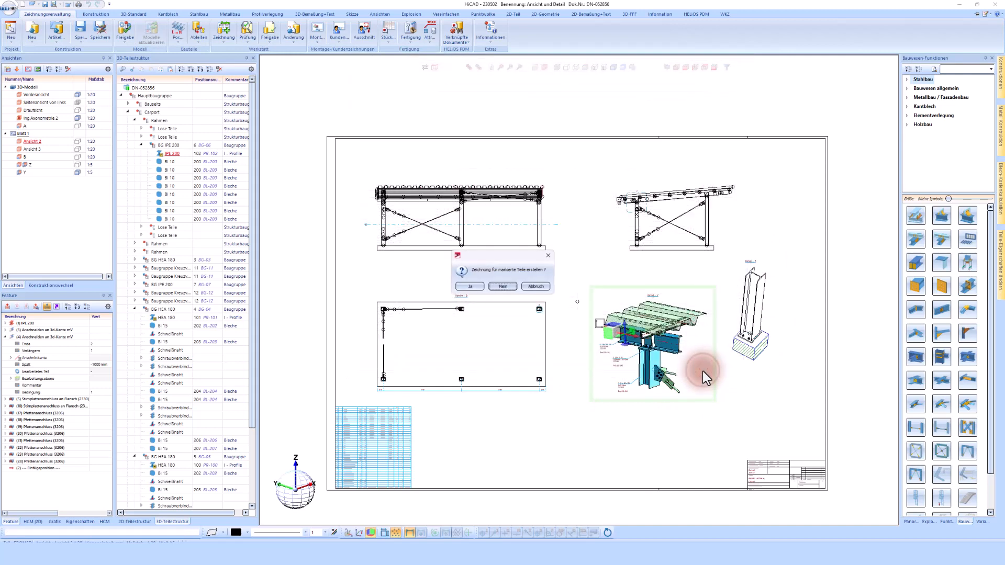
# - Confirm creating workshop drawings for the marked parts
pyautogui.click(465, 287)
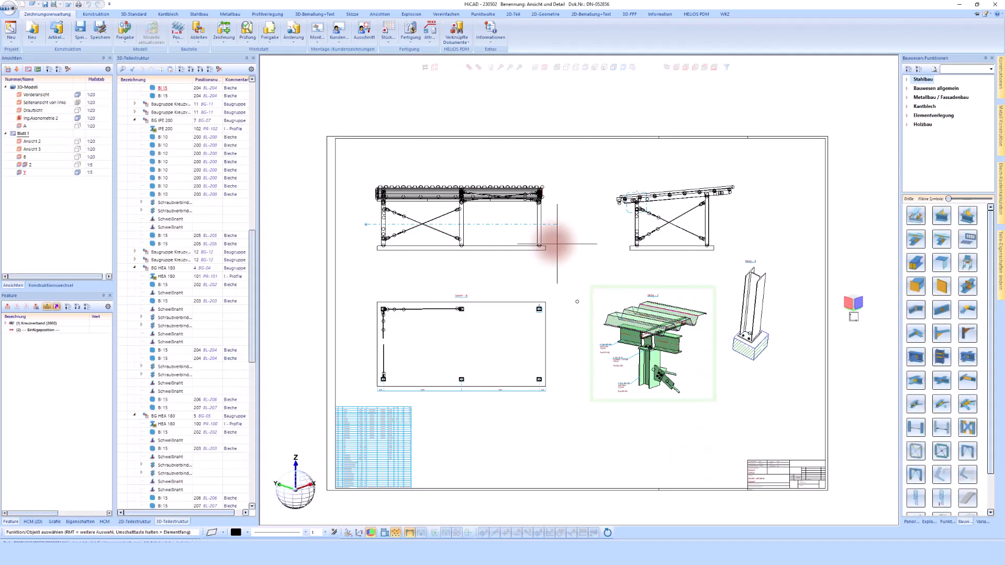
# - Open the IPE 200's linked HELiOS workshop drawing 230502-C-A-PR-102
pyautogui.click(162, 129)
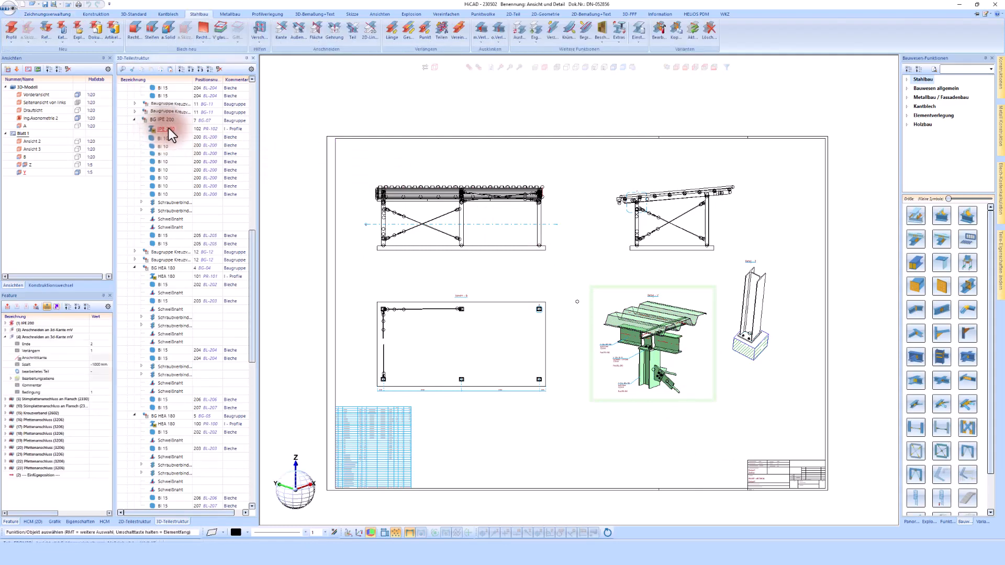
pyautogui.rightClick(168, 131)
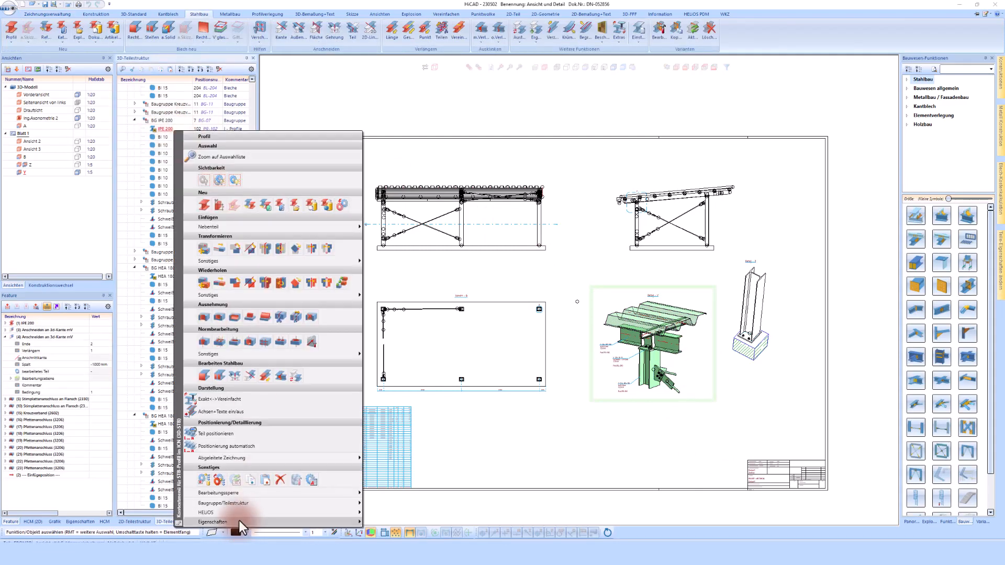
pyautogui.moveTo(261, 513)
pyautogui.click(391, 500)
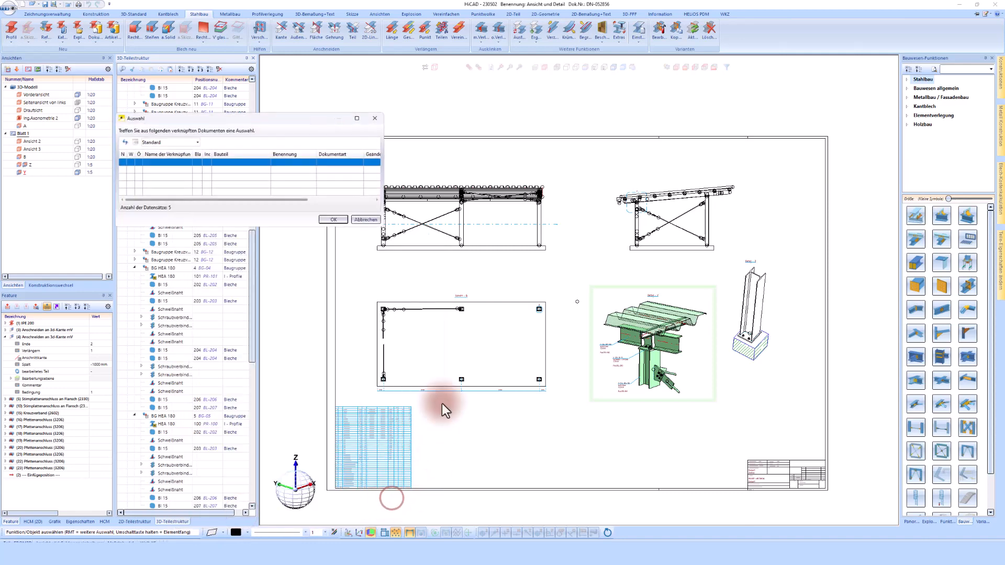
pyautogui.click(334, 222)
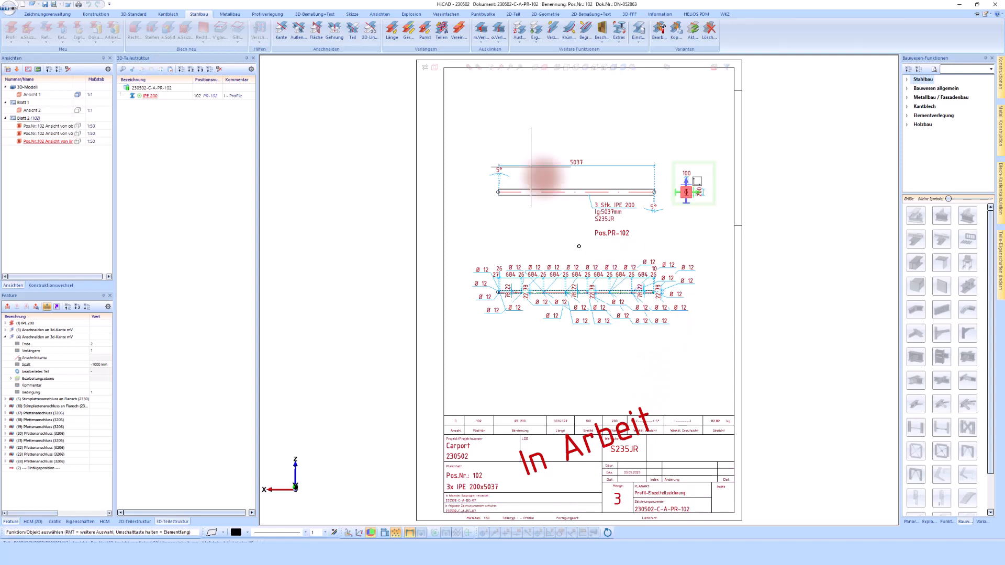
# - Change the active drawing sheet's frame to DIN A3, rearranging the views at 1:20
pyautogui.click(93, 11)
pyautogui.click(376, 38)
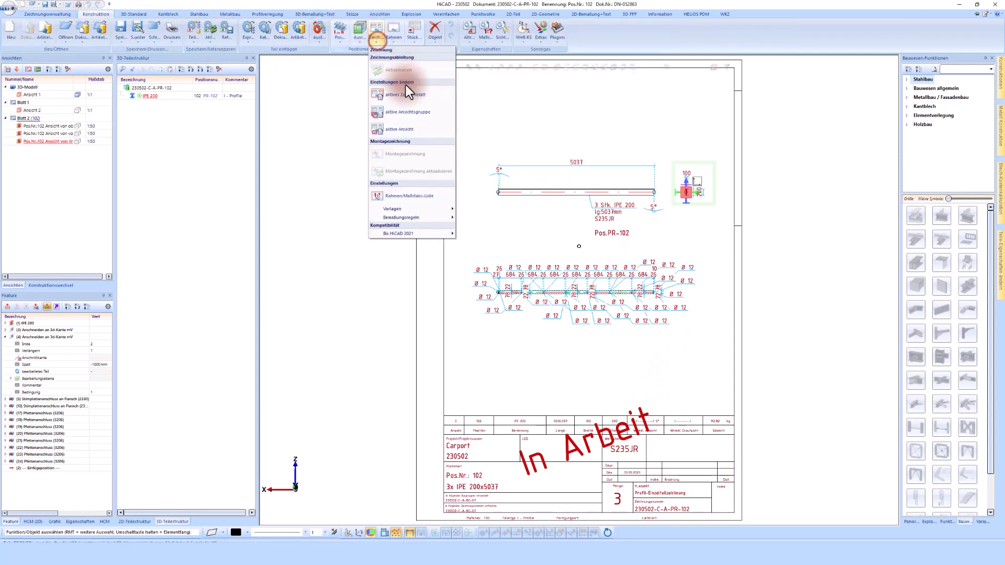
pyautogui.click(404, 94)
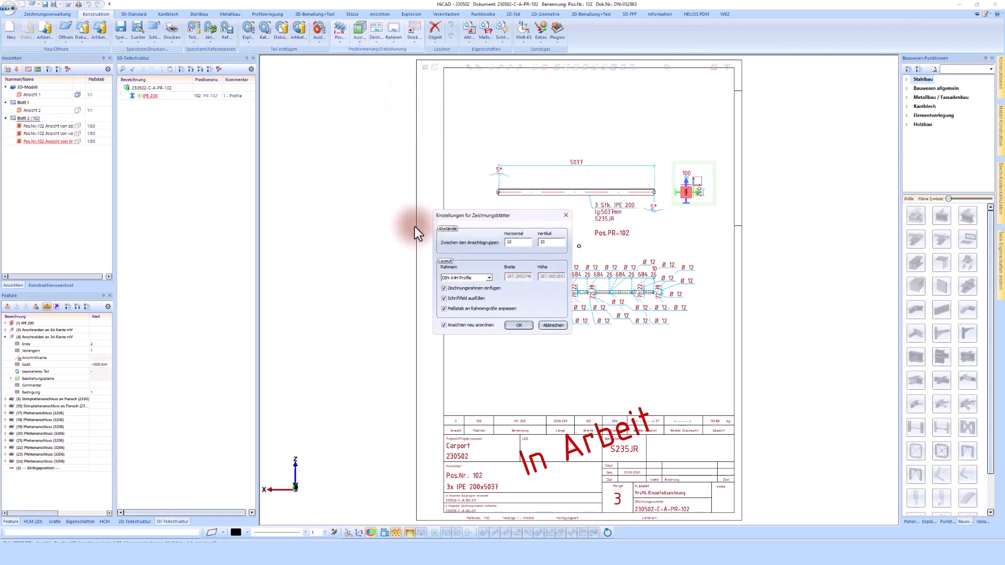
pyautogui.click(463, 279)
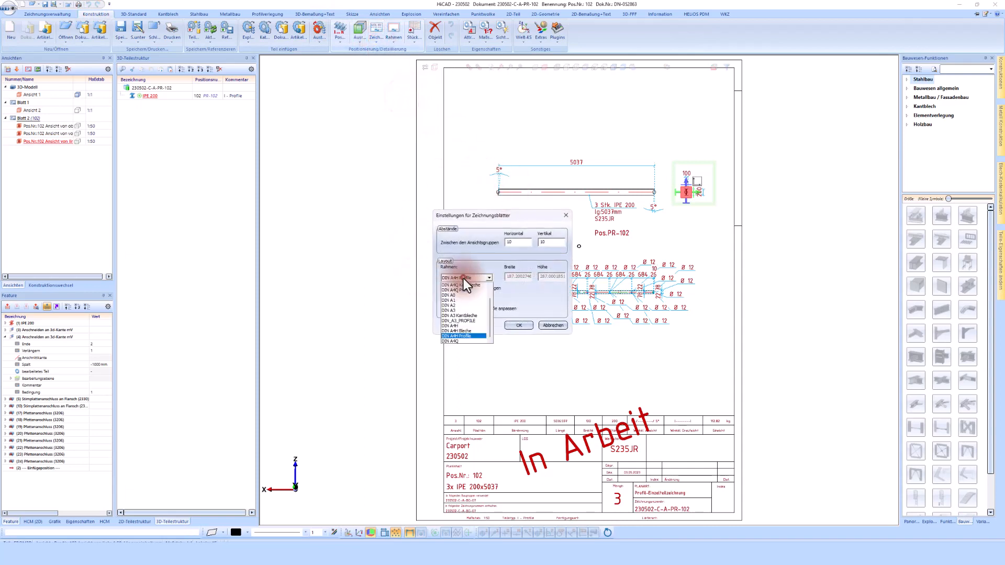
pyautogui.click(464, 310)
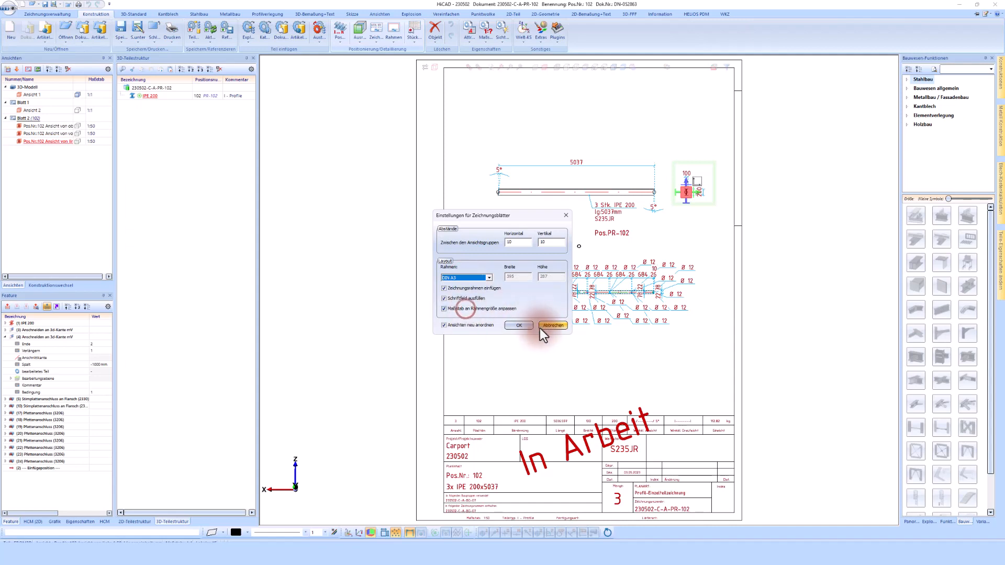
pyautogui.click(521, 326)
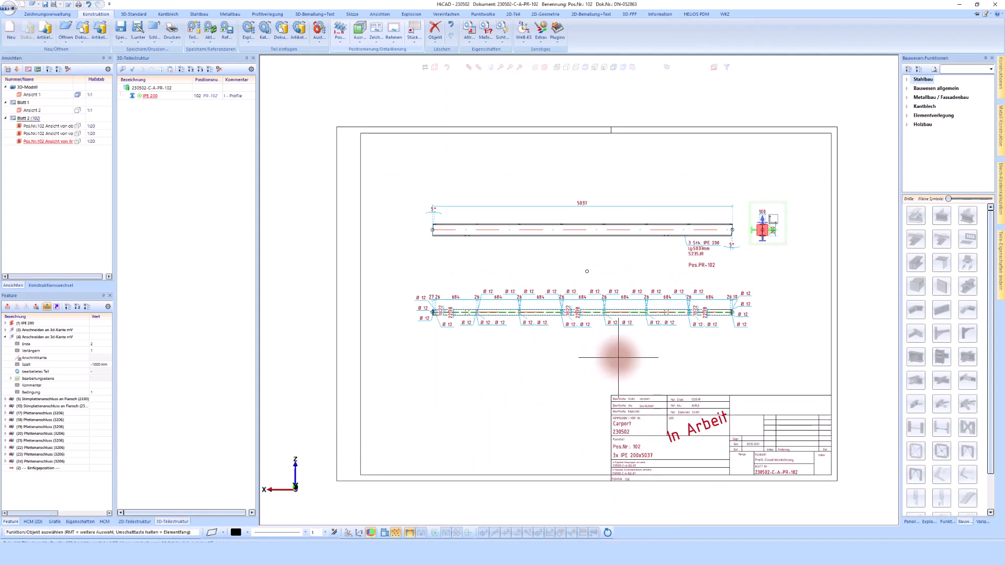
# - Activate the beam's lower hole-pattern view and open its active-view settings
pyautogui.scroll(1, 576, 356)
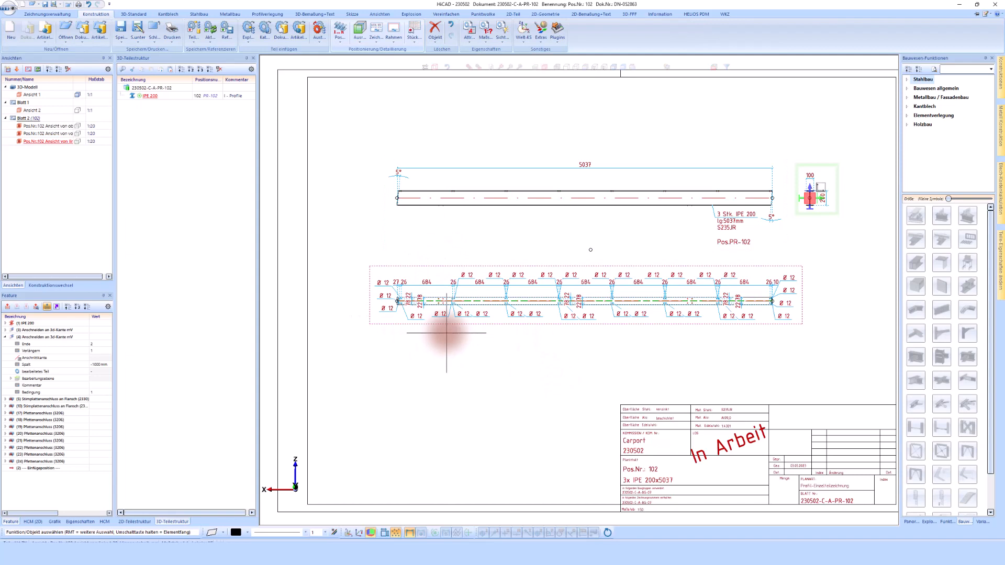
pyautogui.click(403, 262)
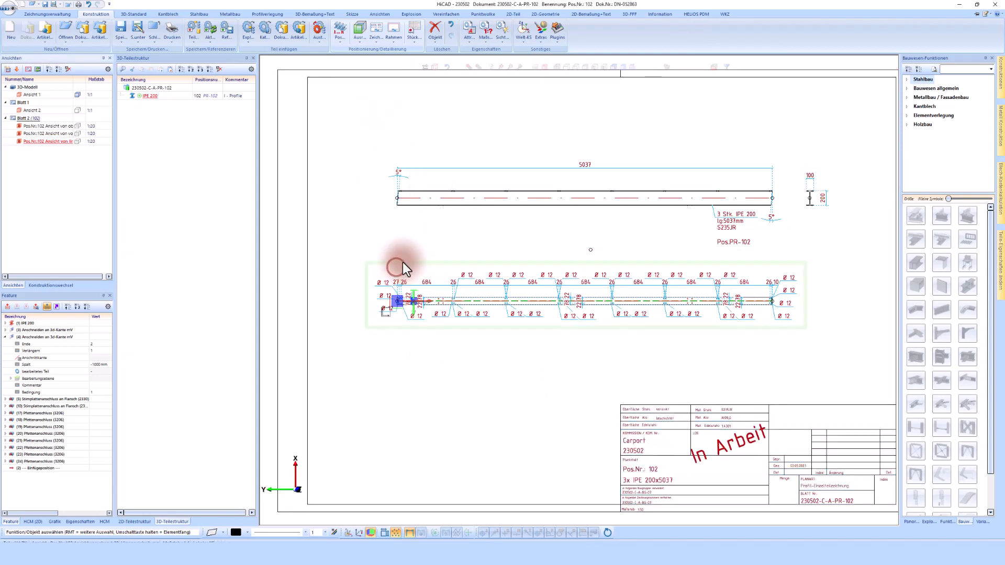
pyautogui.click(91, 13)
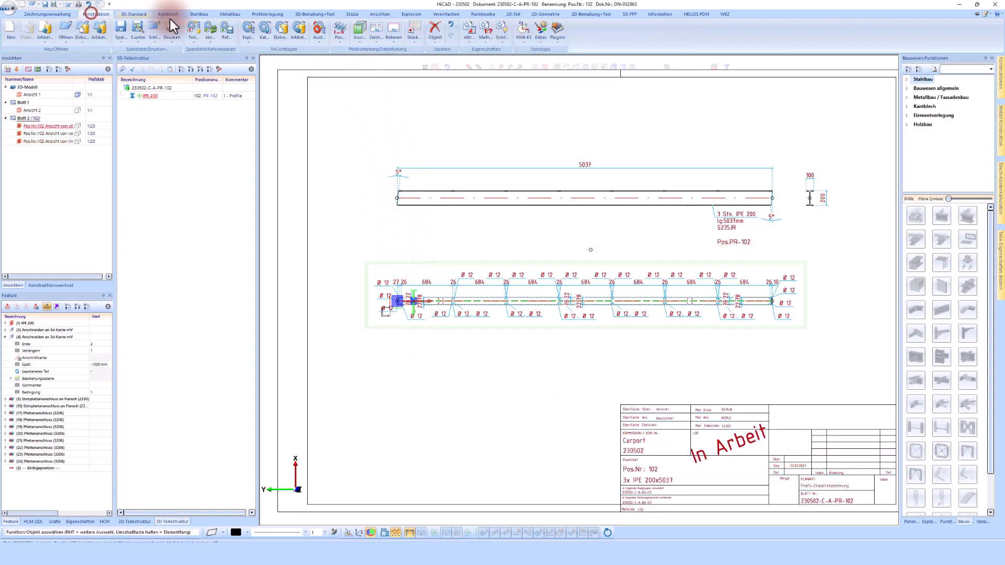
pyautogui.click(376, 37)
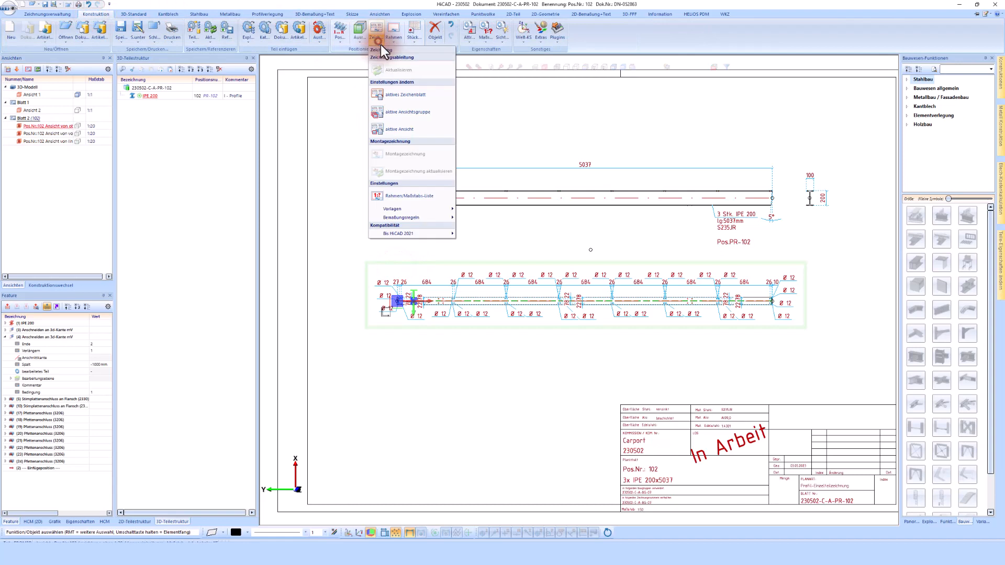
pyautogui.click(398, 133)
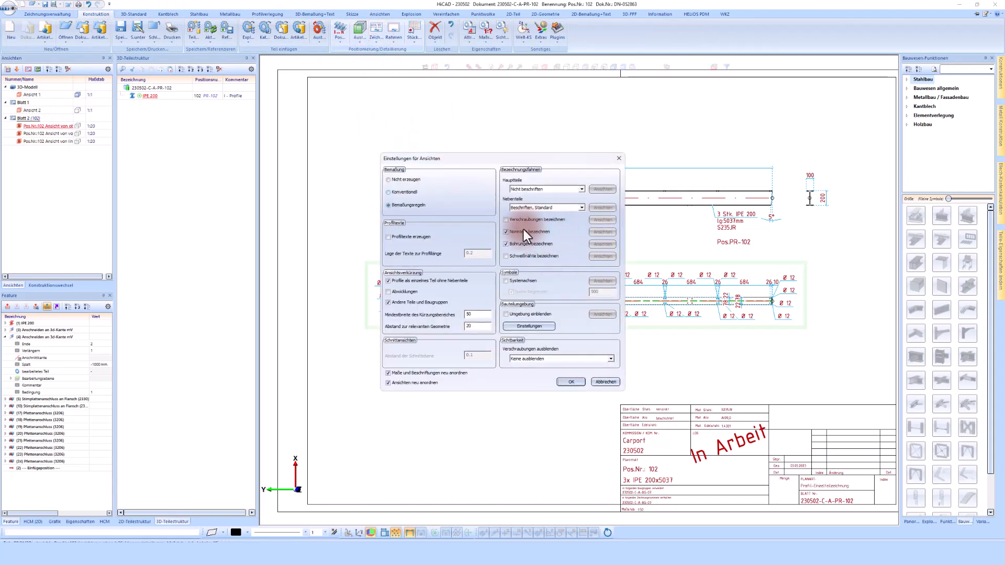
# - Turn off Bohrungen bezeichnen so the hole-pattern view loses its Ø 12 labels, then go to HELiOS
pyautogui.click(516, 244)
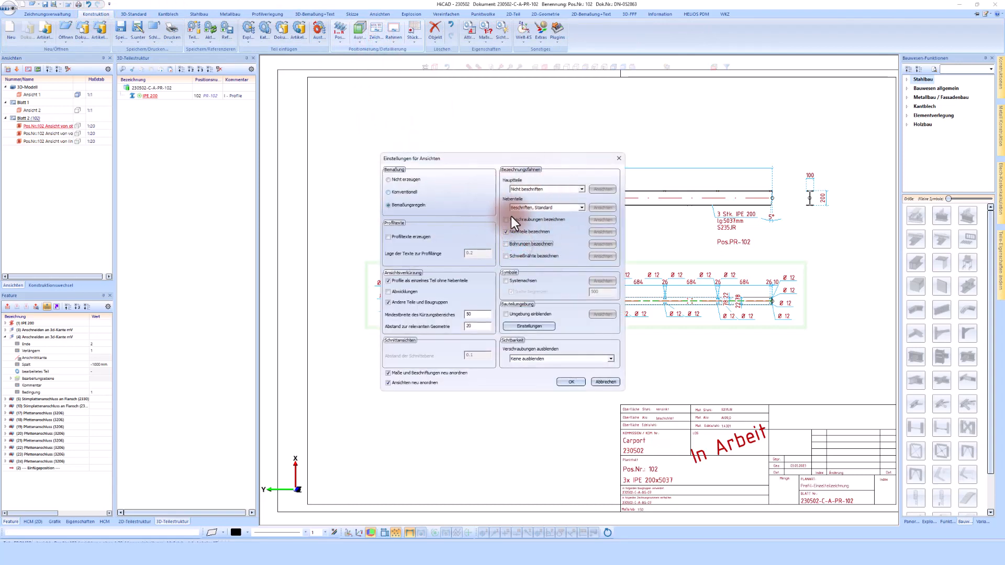
pyautogui.click(571, 382)
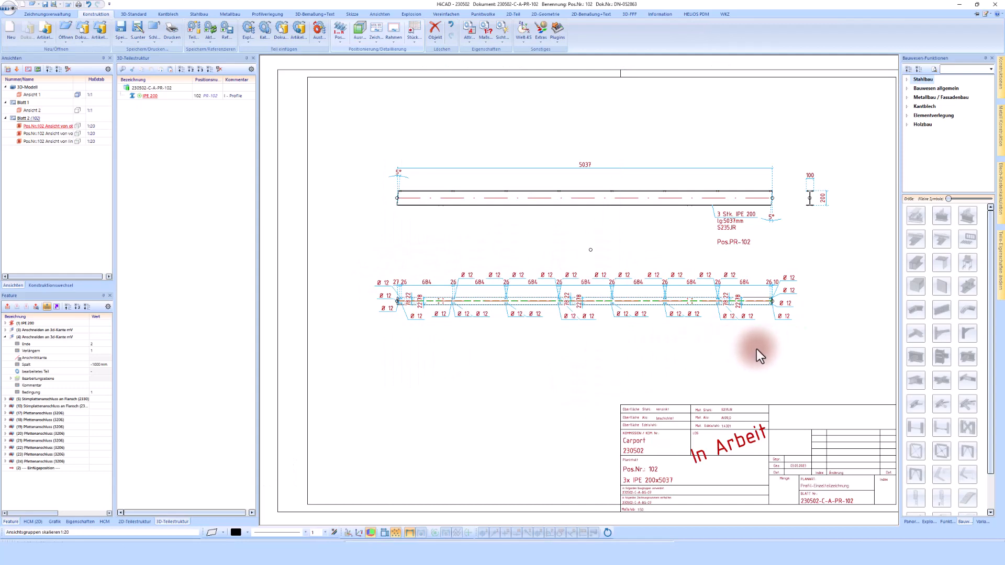
pyautogui.scroll(-1, 728, 348)
pyautogui.scroll(2, 607, 359)
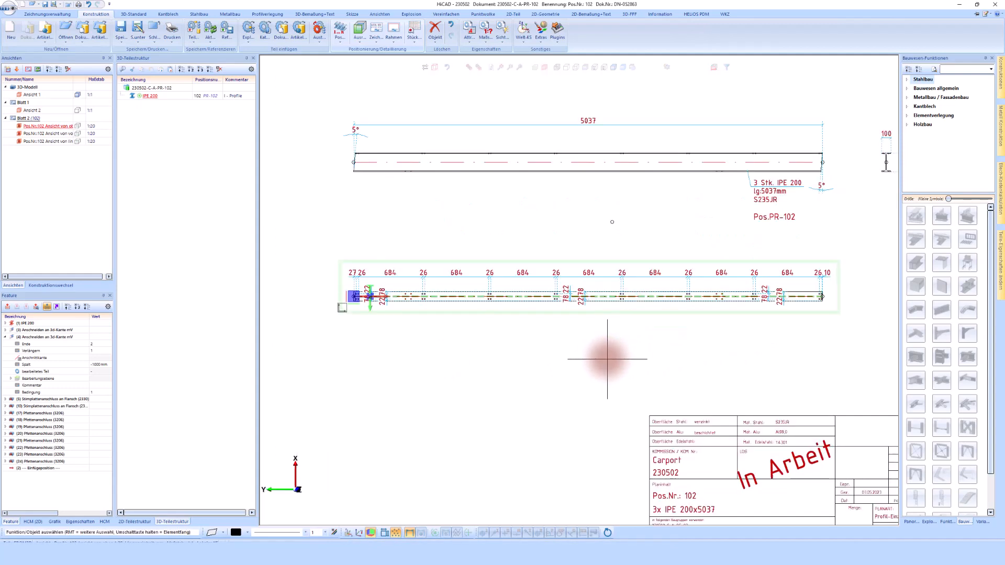
pyautogui.scroll(-2, 607, 359)
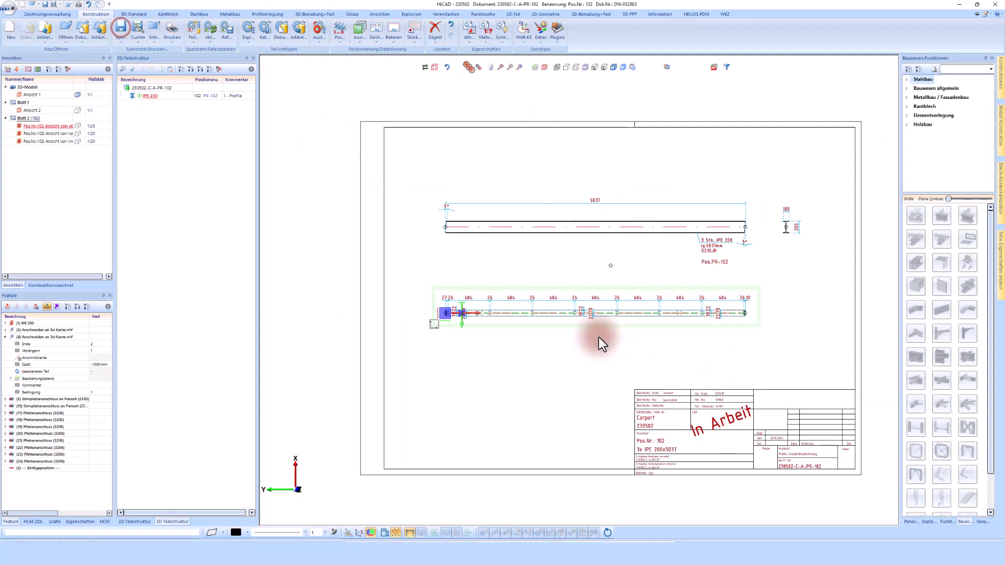
pyautogui.scroll(1, 718, 330)
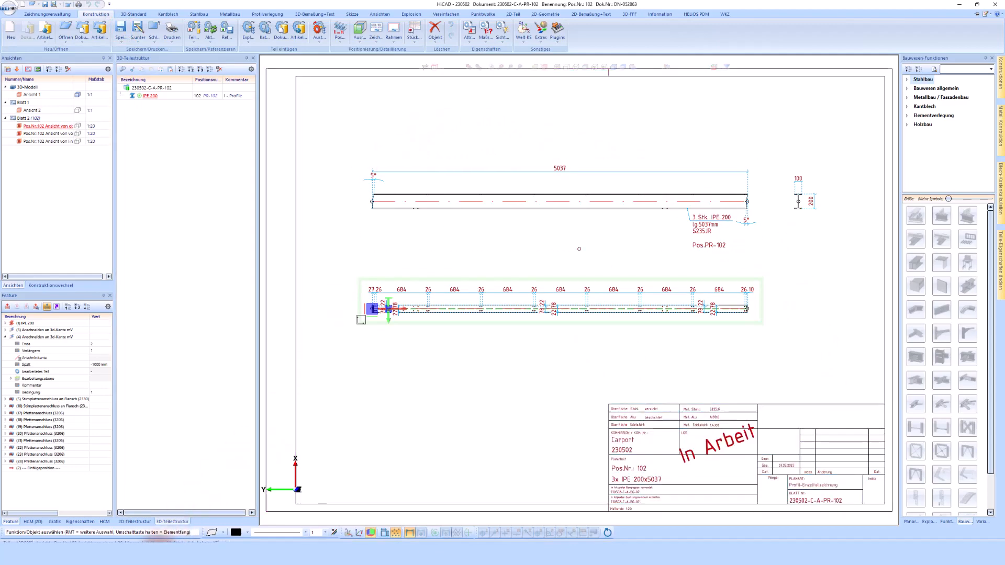
pyautogui.click(153, 555)
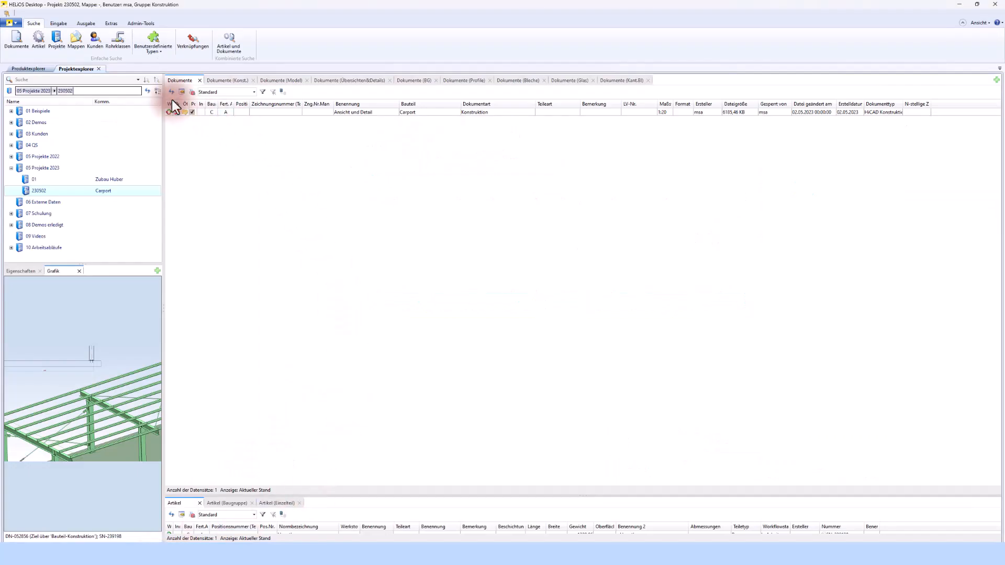
# - Refresh project 230502, expand it and show its PDF-Daten folder
pyautogui.click(147, 91)
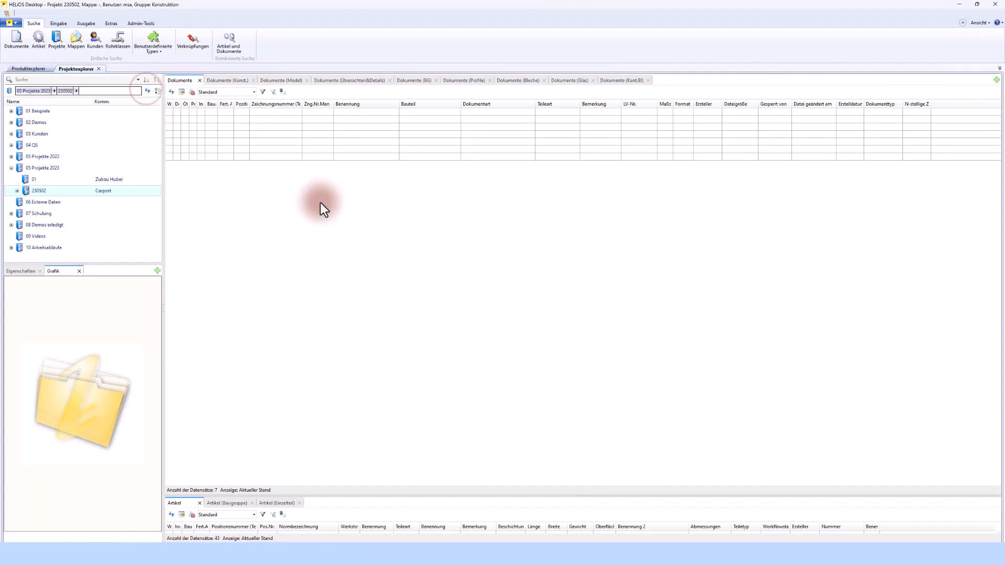
pyautogui.click(17, 190)
pyautogui.click(52, 203)
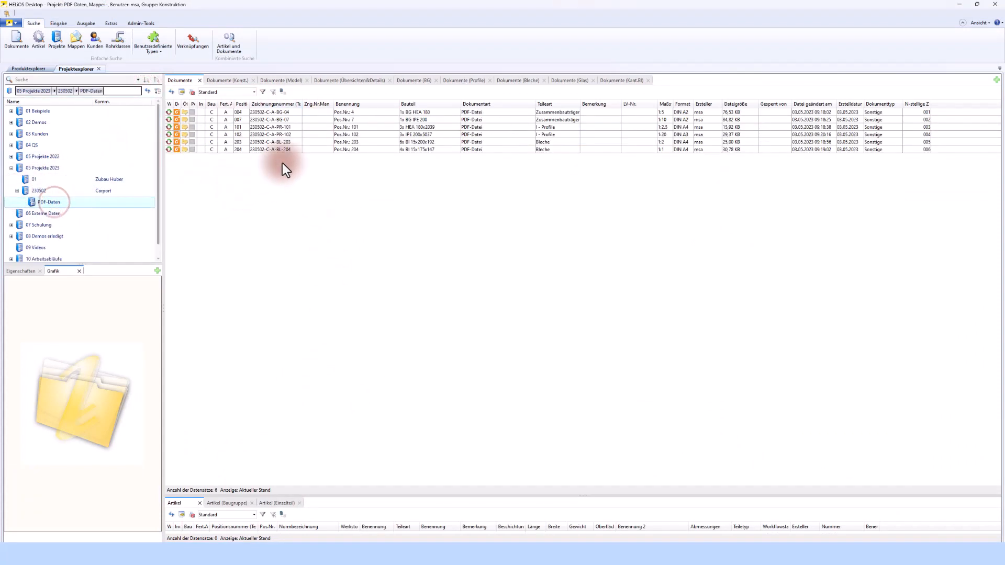
# - View the DIN A3 PDF of drawing 230502-C-A-PR-102 on its Grafik tab, then return to project 230502
pyautogui.click(291, 134)
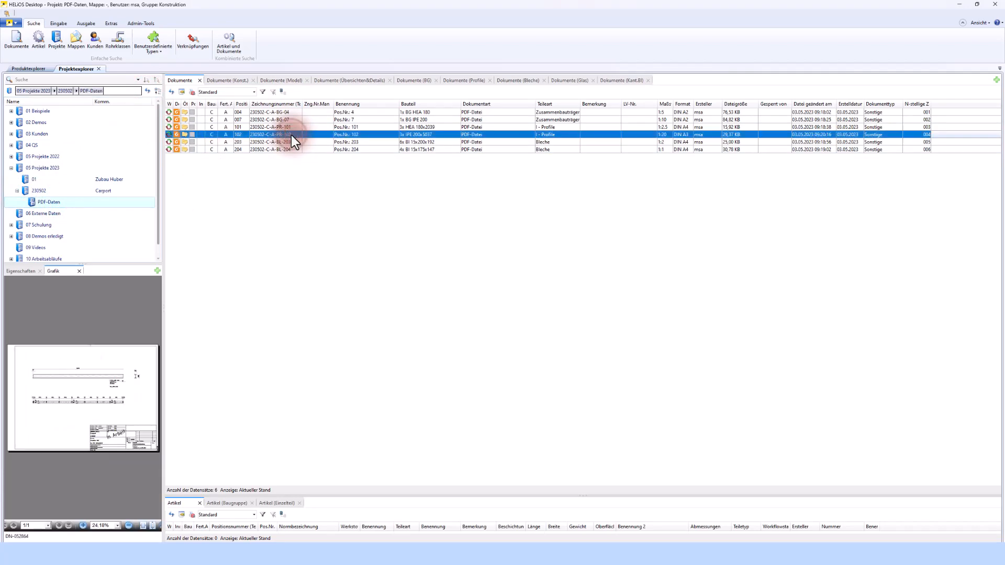
pyautogui.doubleClick(291, 135)
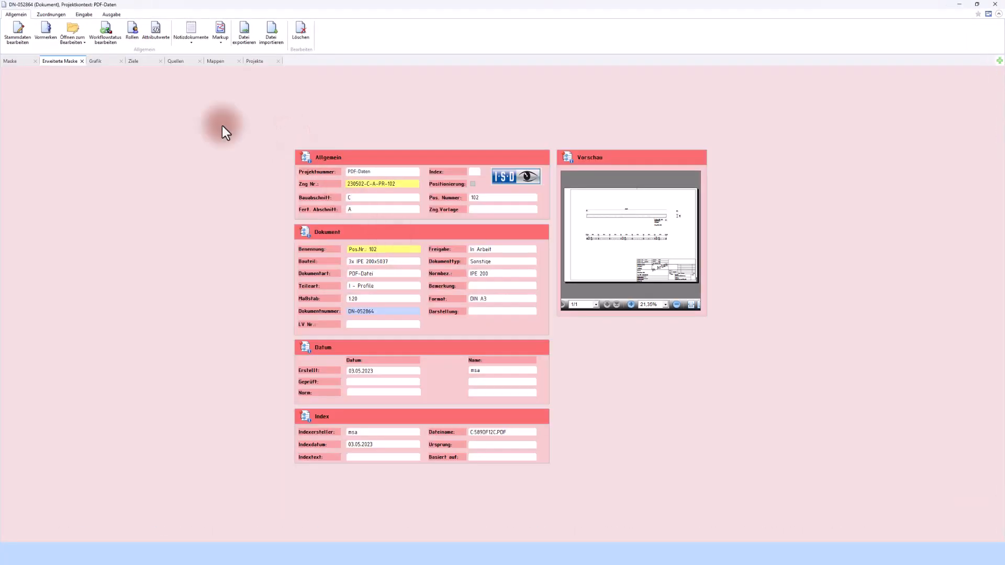
pyautogui.click(102, 62)
pyautogui.scroll(-5, 467, 287)
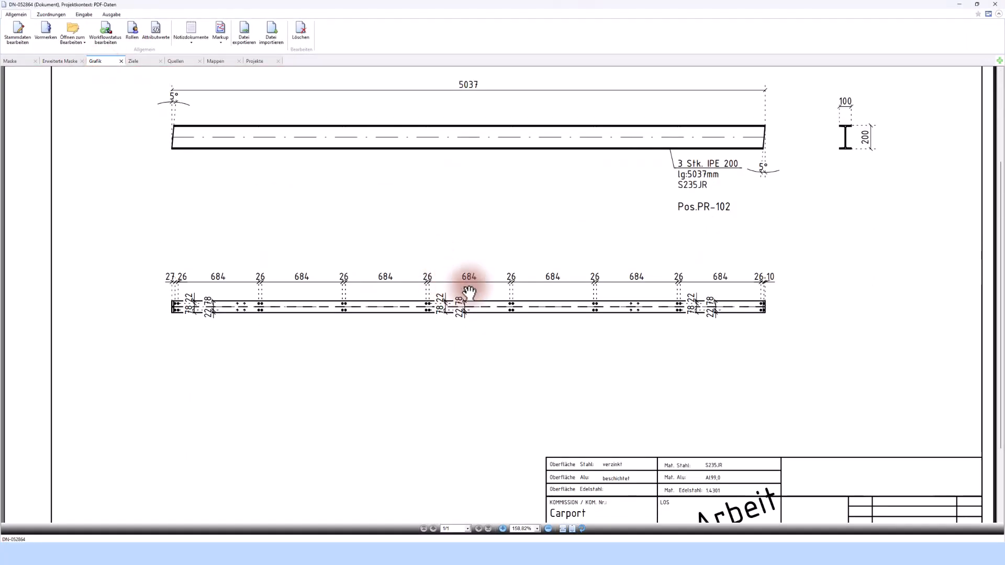
pyautogui.scroll(-1, 509, 260)
pyautogui.scroll(5, 511, 301)
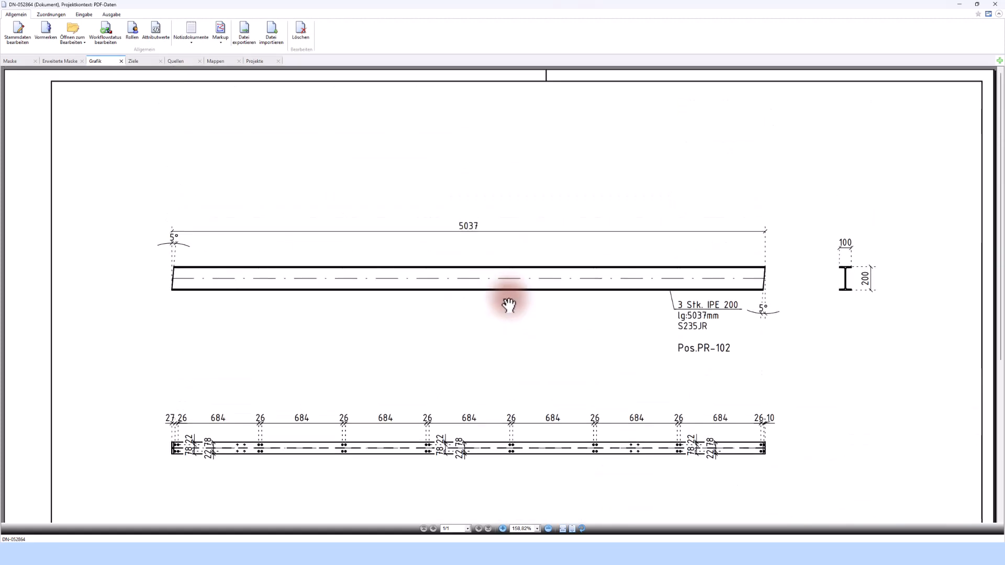
pyautogui.scroll(-5, 511, 296)
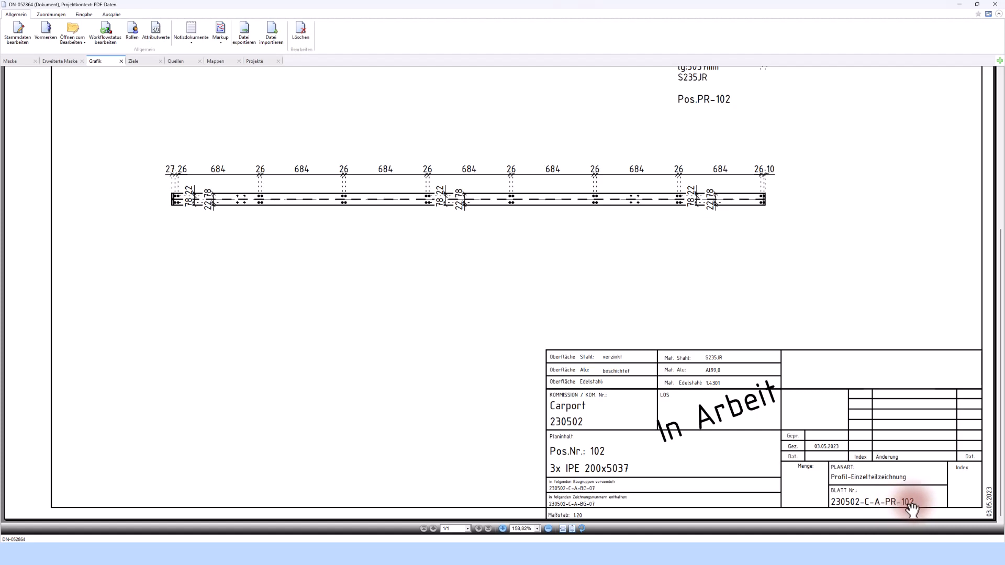
pyautogui.scroll(3, 781, 443)
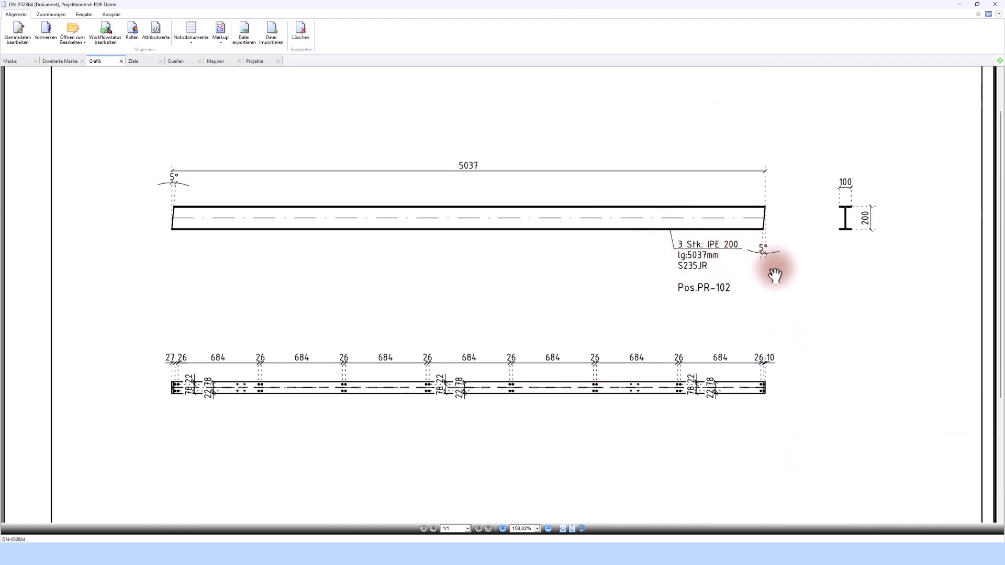
pyautogui.click(995, 4)
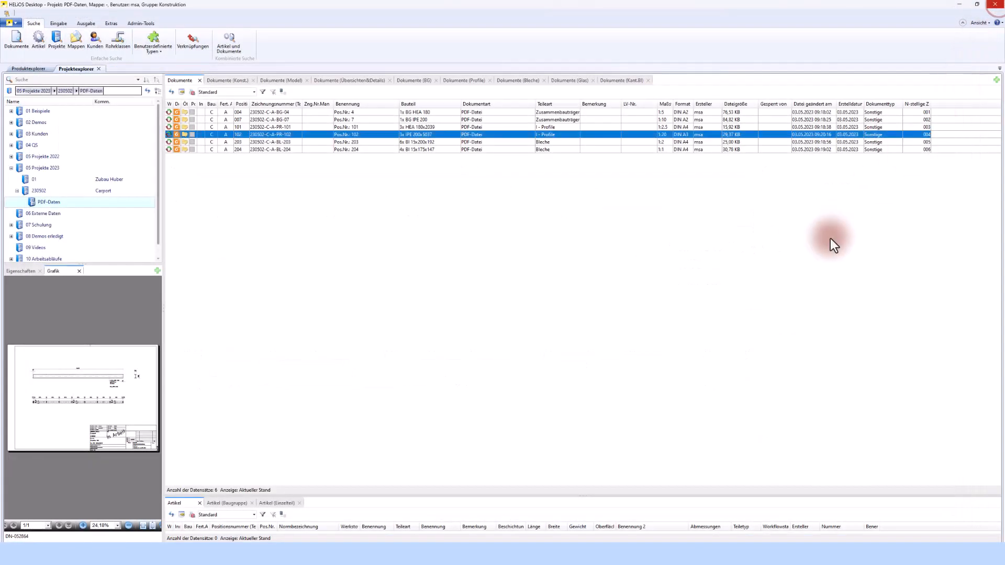
pyautogui.click(53, 191)
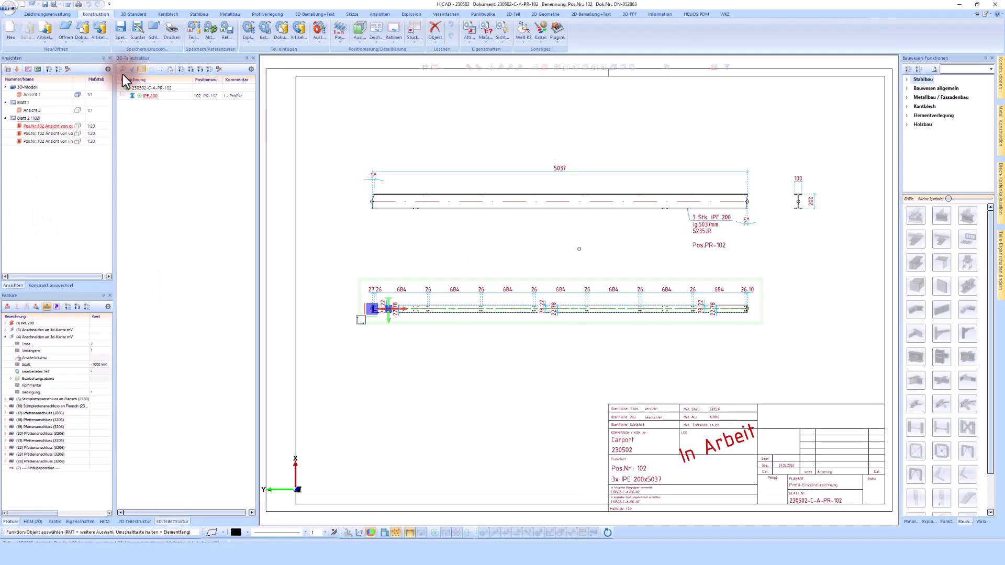
# - Switch back to the carport assembly drawing and select the HEA 180 column in the detail
pyautogui.click(50, 285)
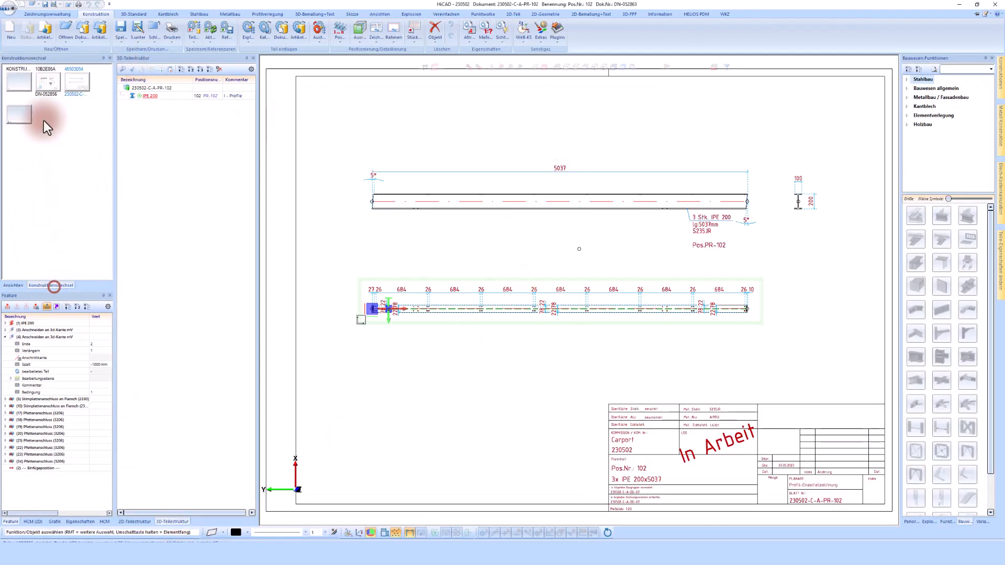
pyautogui.click(45, 85)
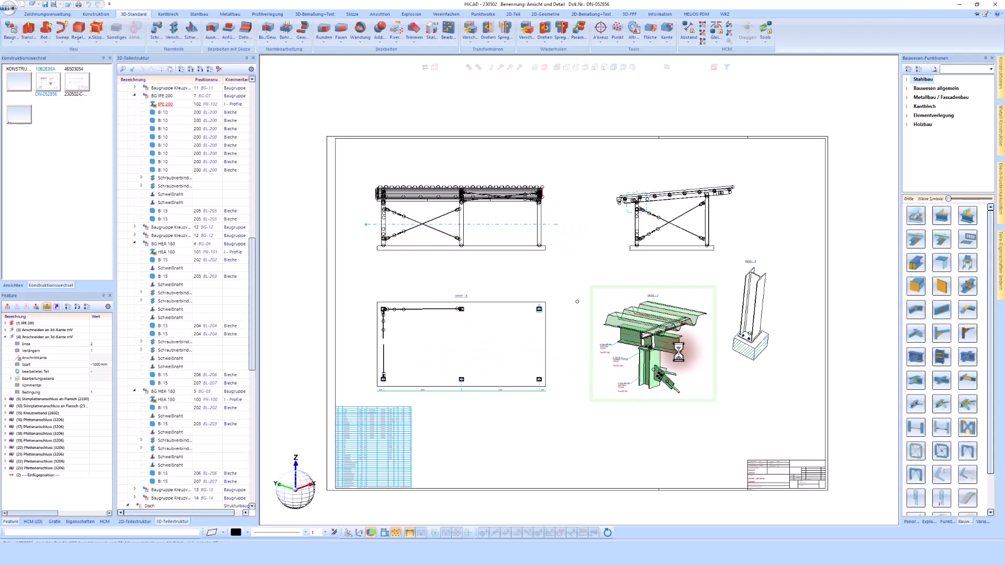
pyautogui.click(654, 372)
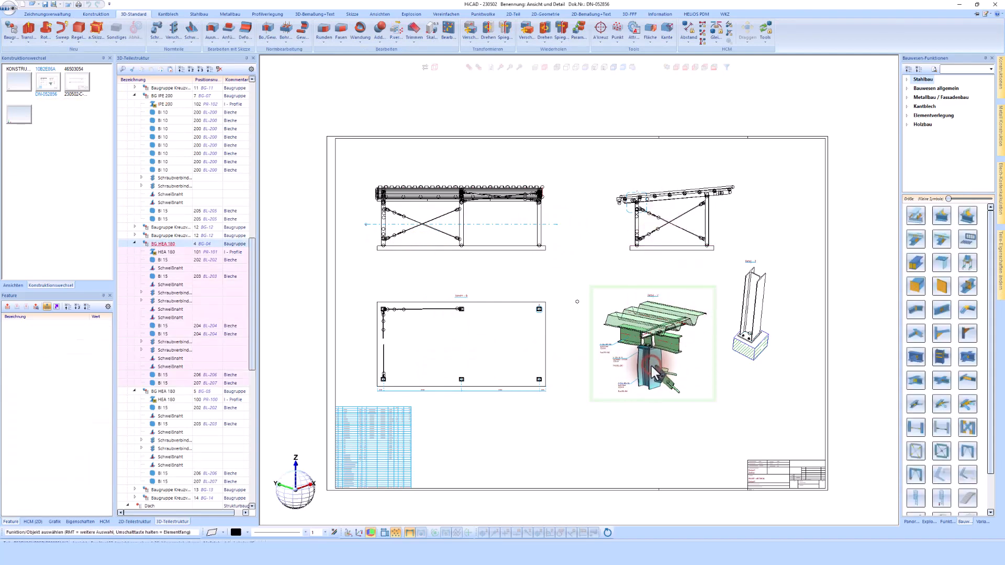
pyautogui.rightClick(183, 243)
pyautogui.click(93, 13)
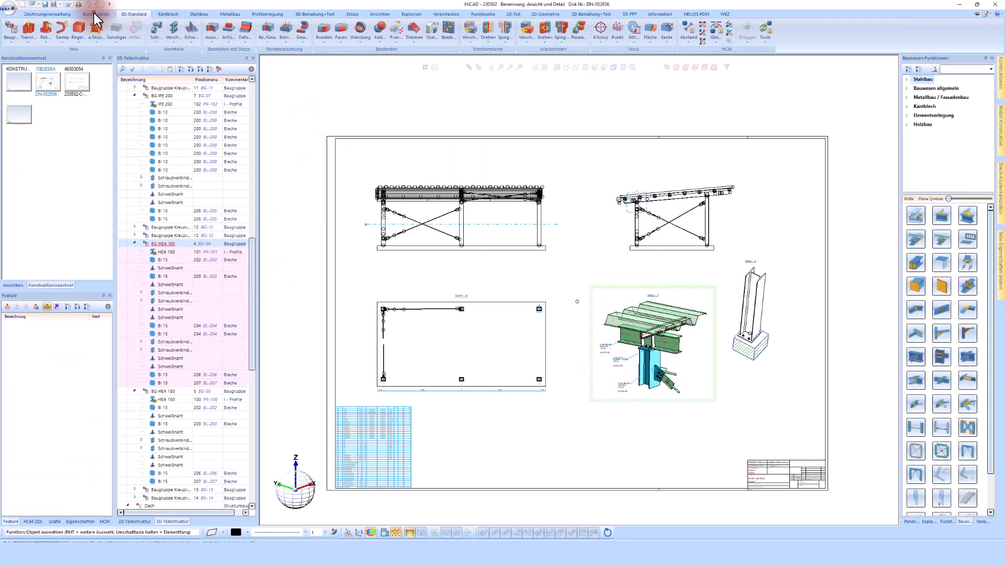
# - Generate part drawings for every carport part with Zeichnung > Alle in Zeichnungsverwaltung
pyautogui.click(64, 12)
pyautogui.click(224, 45)
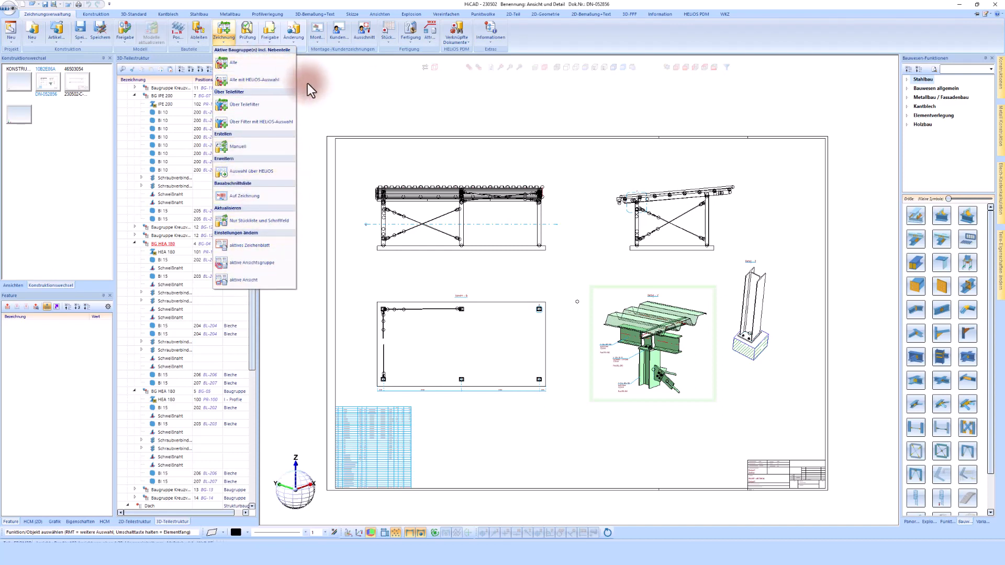
pyautogui.click(240, 66)
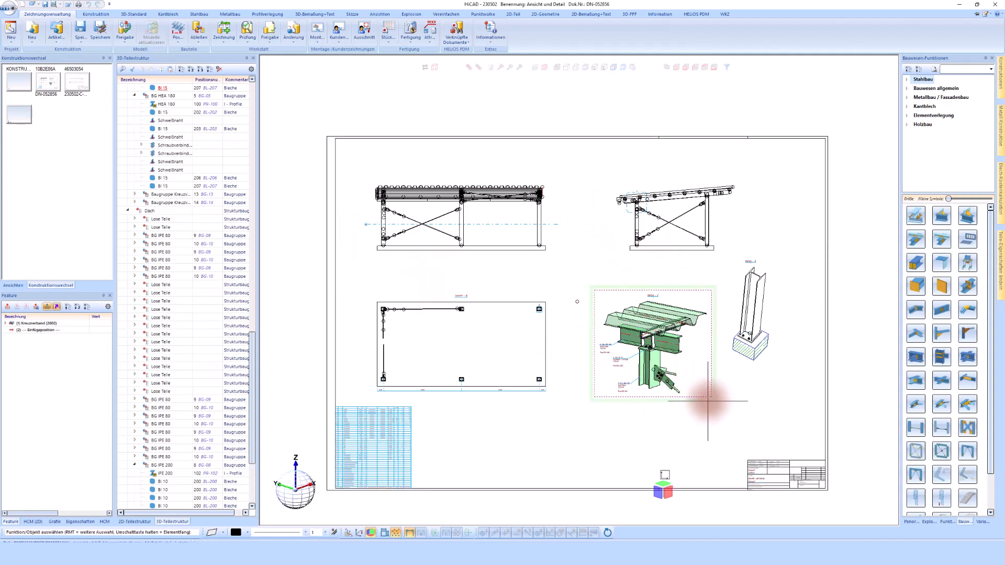
pyautogui.scroll(3, 675, 406)
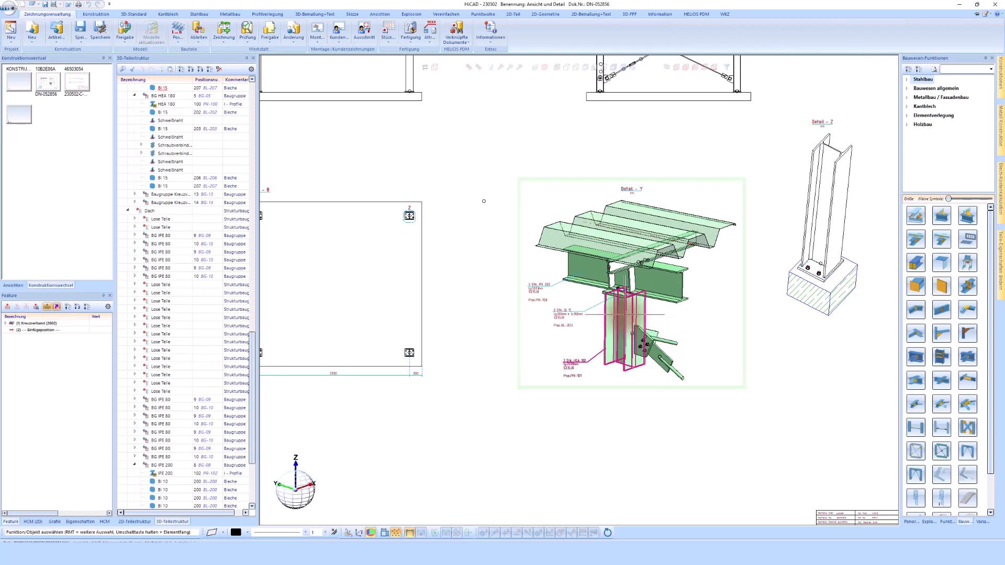
# - Open the HEA 180 column's linked part drawing PR-101 via HELiOS > Verknüpfte Konstruktion
pyautogui.rightClick(624, 309)
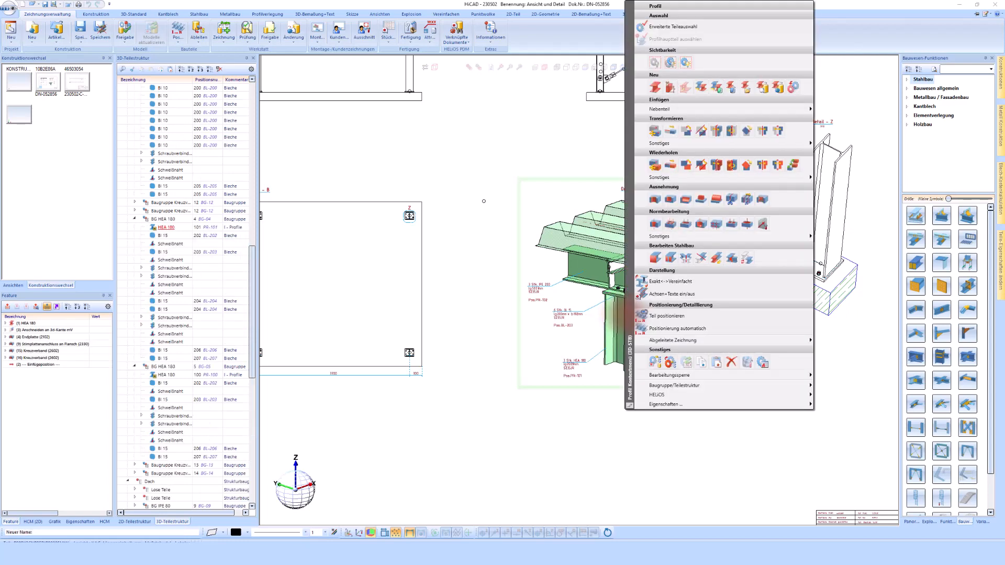
pyautogui.moveTo(783, 395)
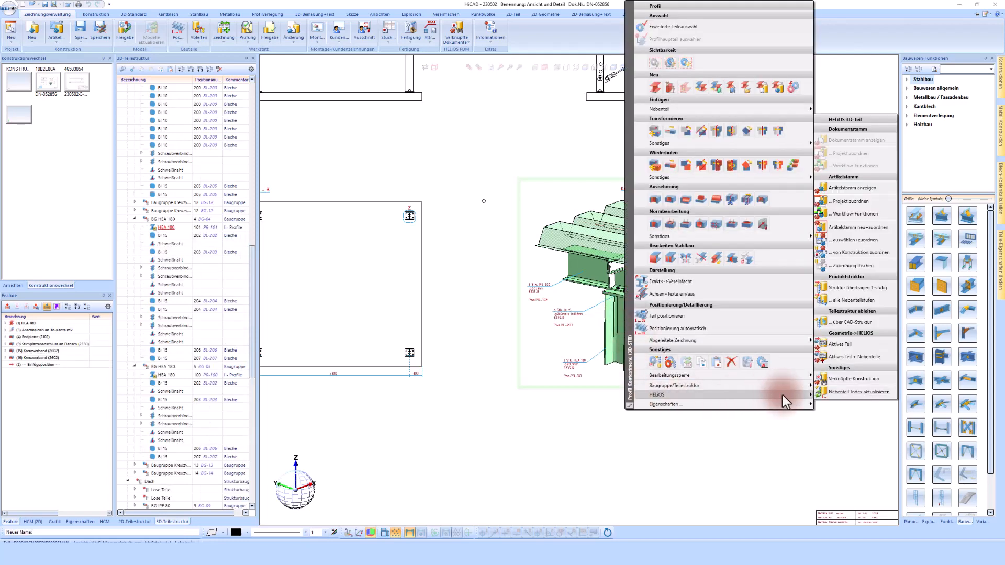
pyautogui.click(836, 380)
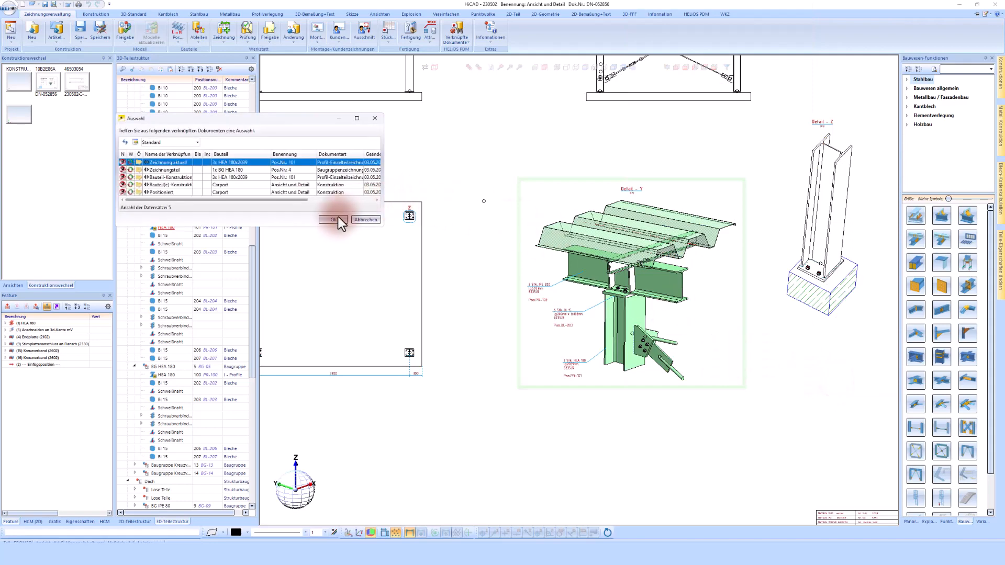
pyautogui.click(334, 219)
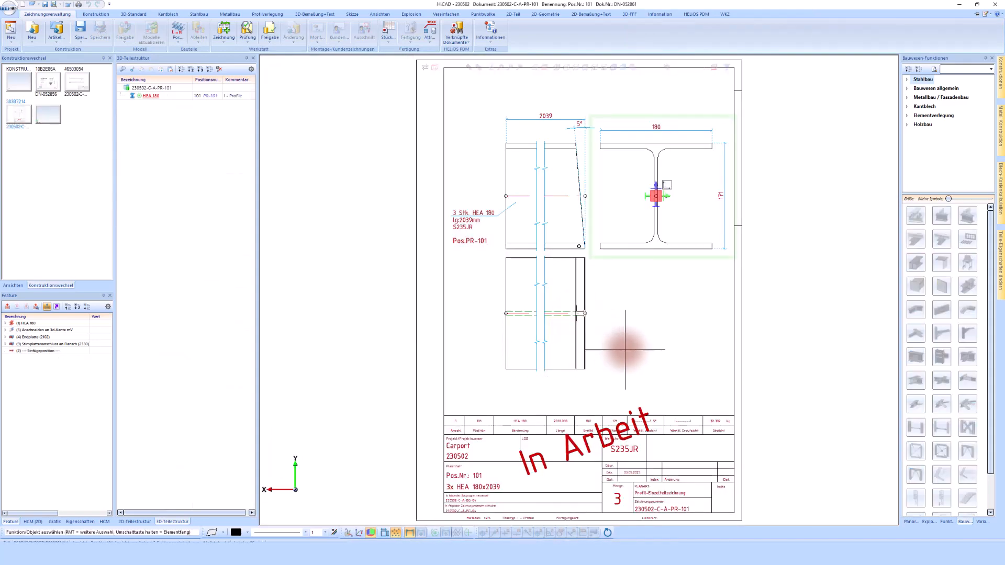
# - Release drawing PR-101 with all its parts, then close it
pyautogui.click(271, 31)
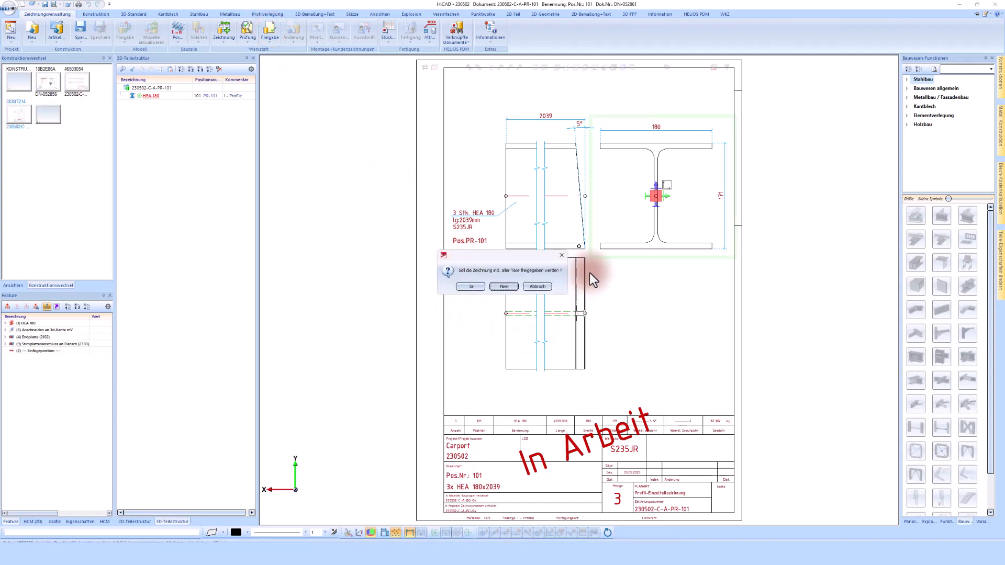
pyautogui.click(467, 289)
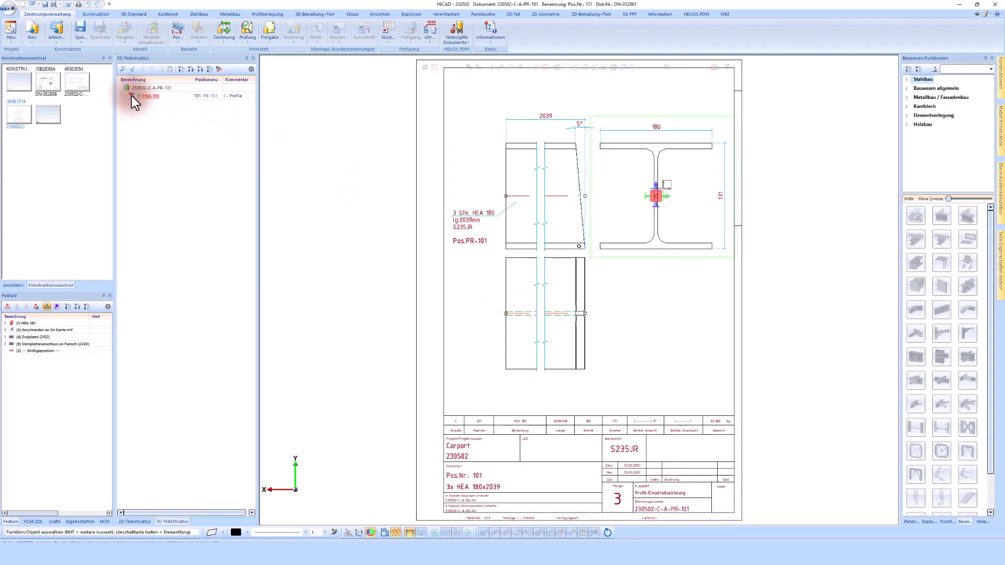
pyautogui.click(67, 7)
pyautogui.click(76, 81)
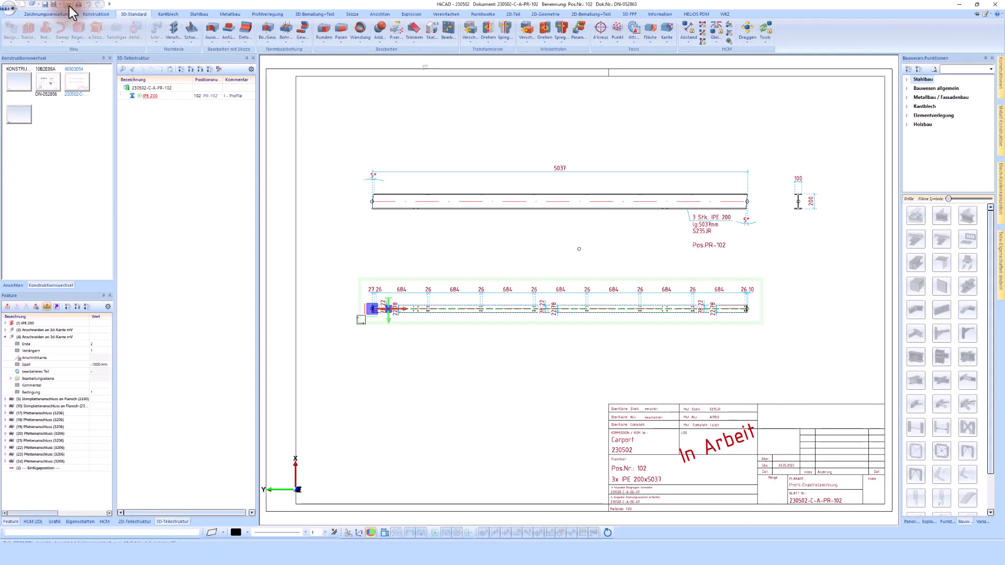
# - Switch back to the carport assembly drawing 10B2E86A
pyautogui.click(69, 5)
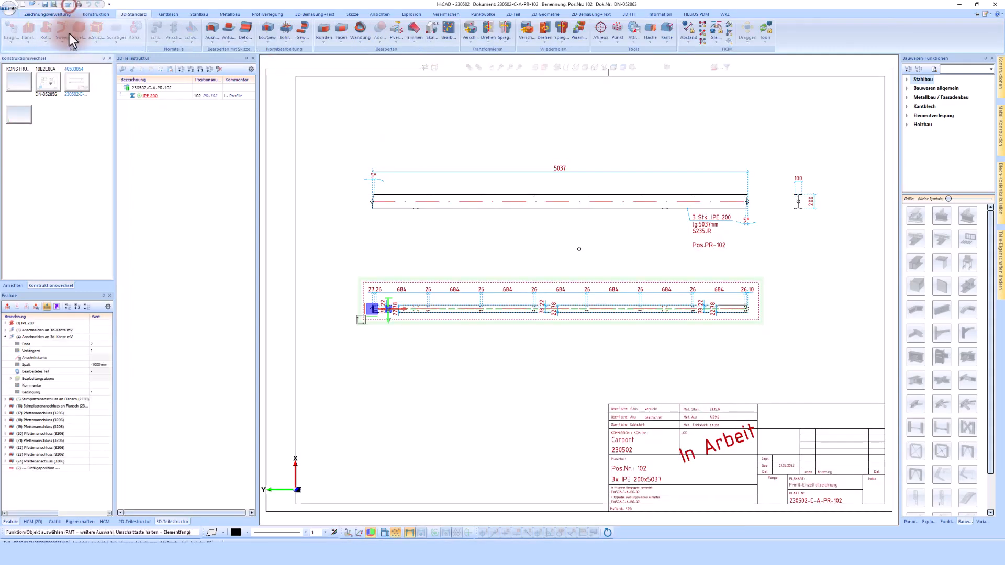
pyautogui.click(48, 84)
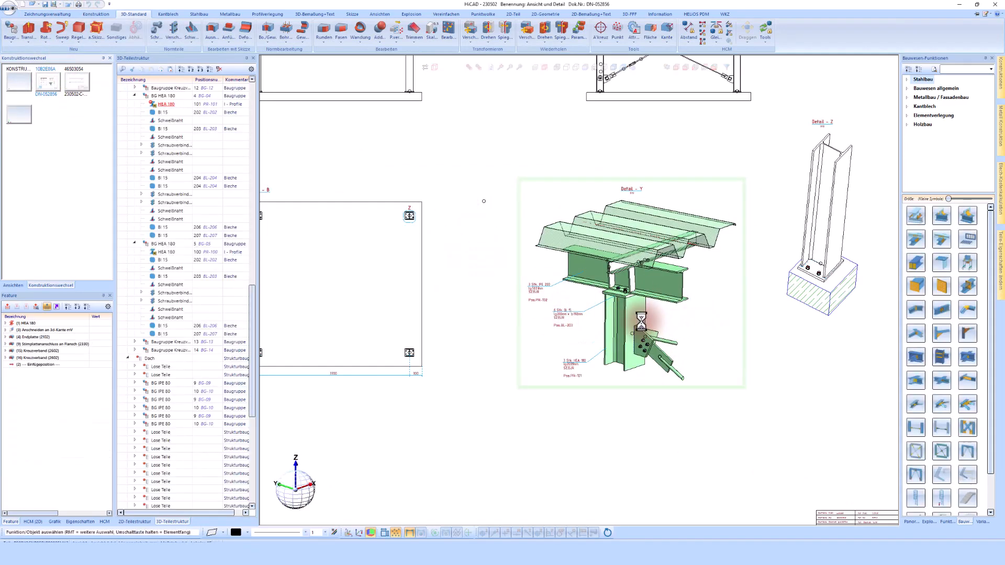
pyautogui.scroll(3, 655, 335)
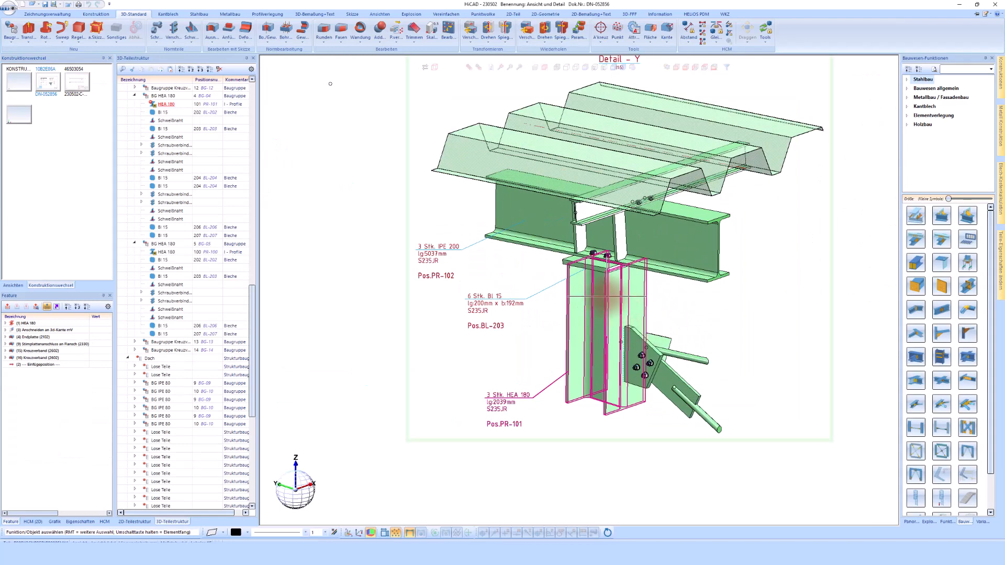
# - Try adding a Durchgangsbohrung to the released HEA 180 column and dismiss the 'Teil ist gesperrt' message
pyautogui.rightClick(609, 295)
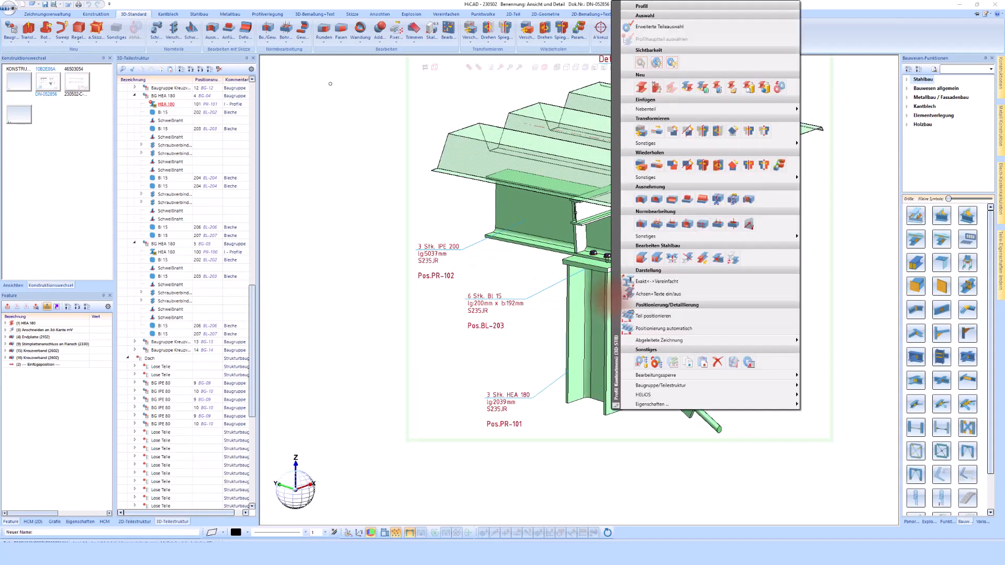
pyautogui.click(654, 226)
pyautogui.click(618, 290)
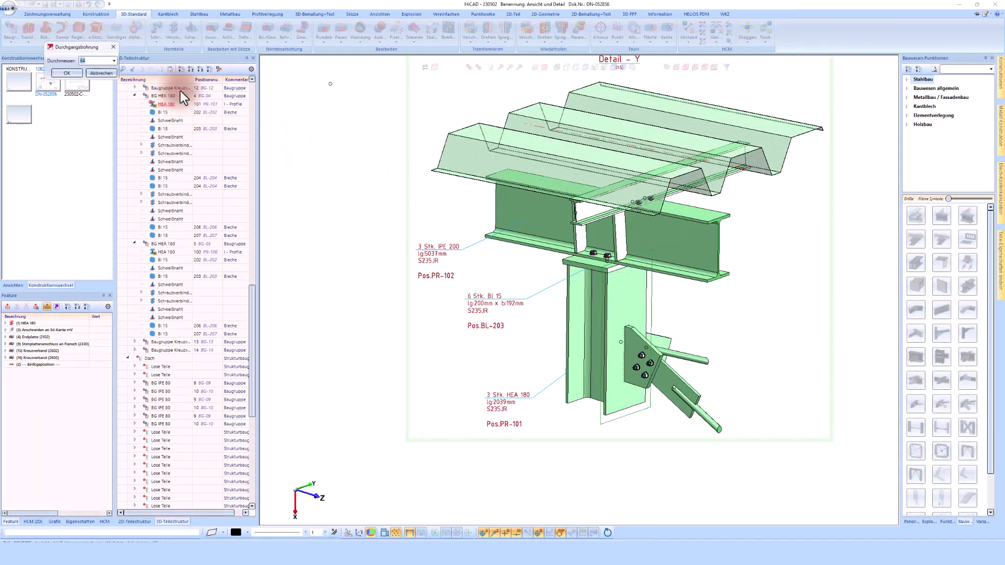
pyautogui.click(78, 74)
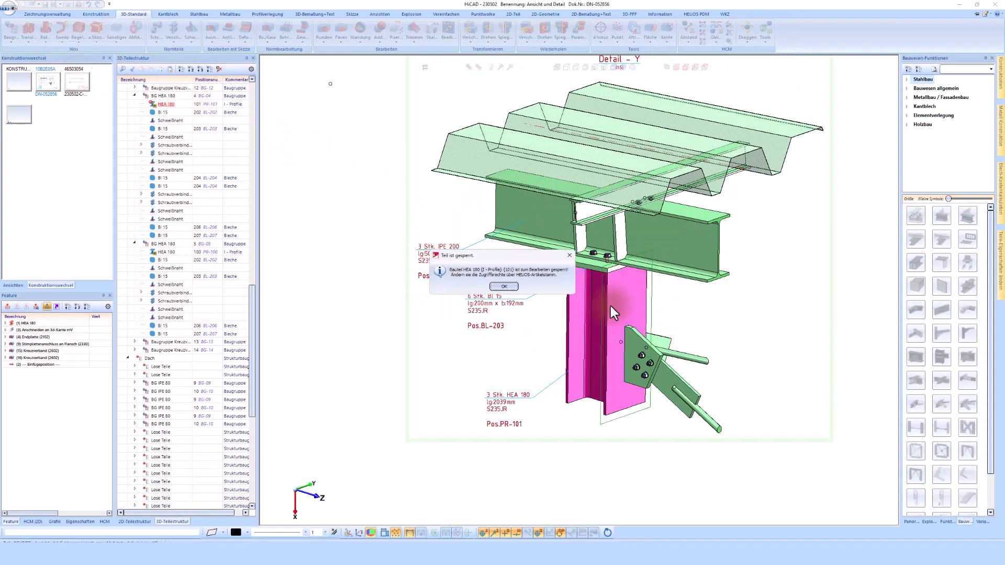
pyautogui.click(510, 287)
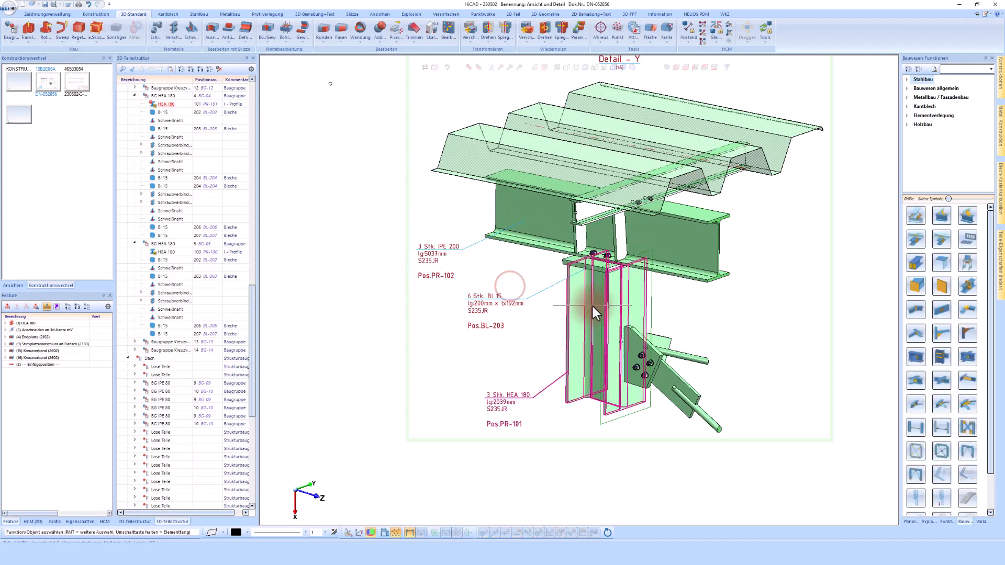
pyautogui.click(59, 13)
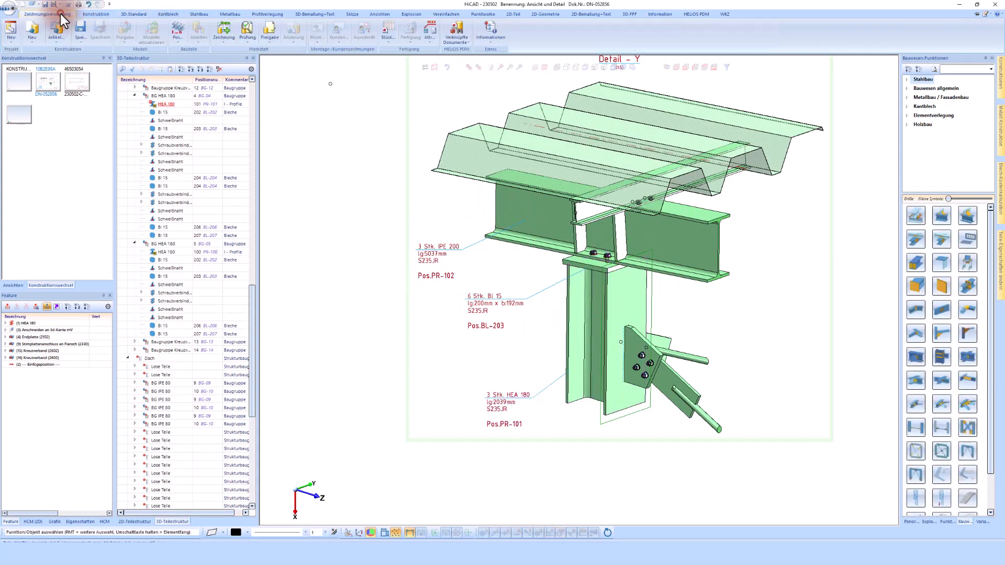
# - Start a change revision of the active assembly with change text Änderung and select the HEA 180 column
pyautogui.click(296, 29)
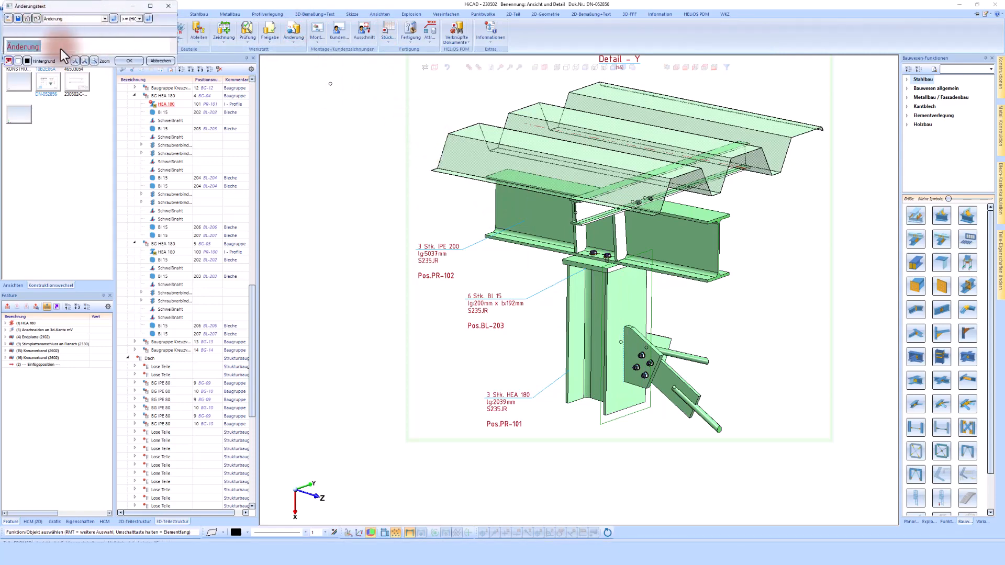
pyautogui.click(136, 63)
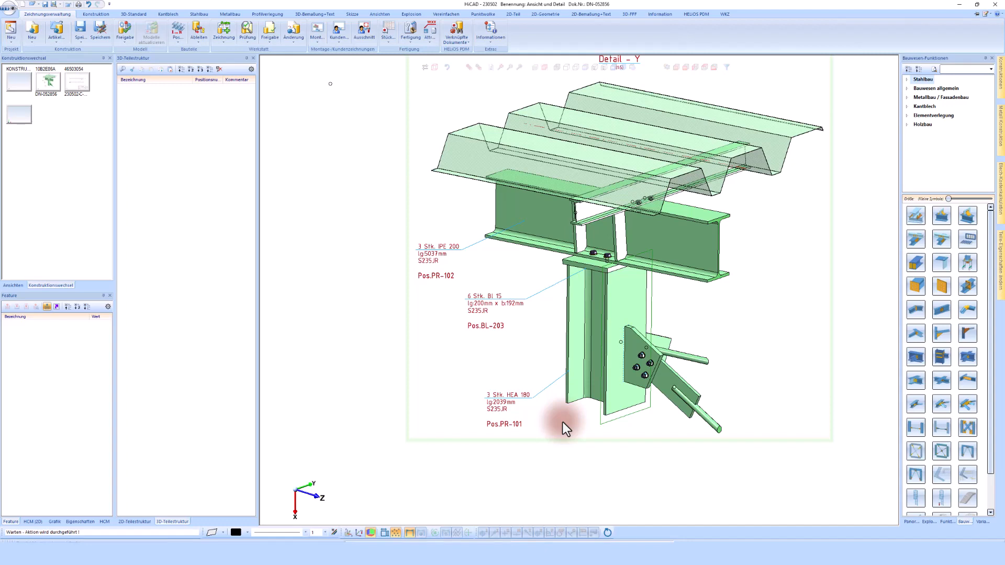
pyautogui.click(602, 295)
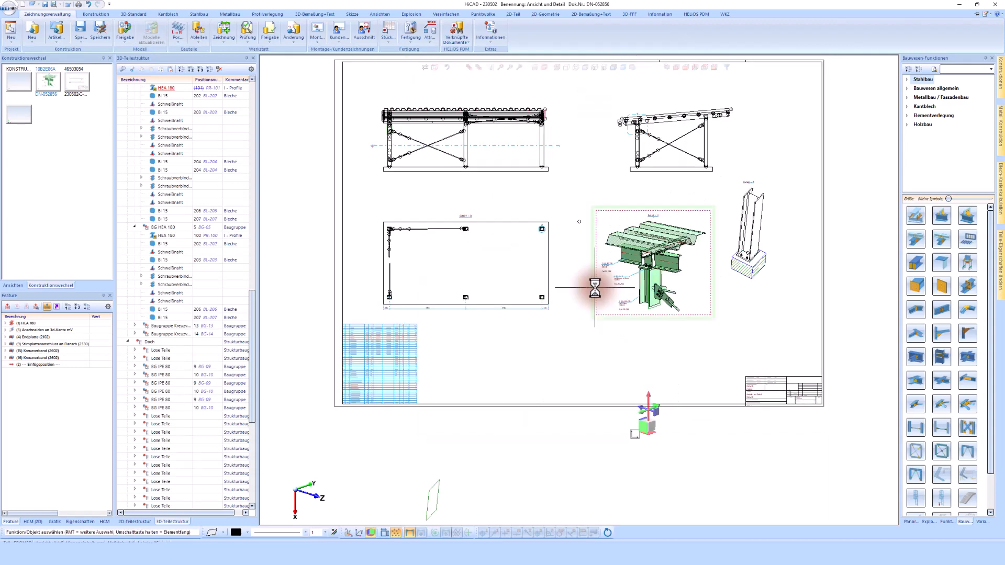
# - Make Detail Z the active view and pick an option from its context menu
pyautogui.click(437, 478)
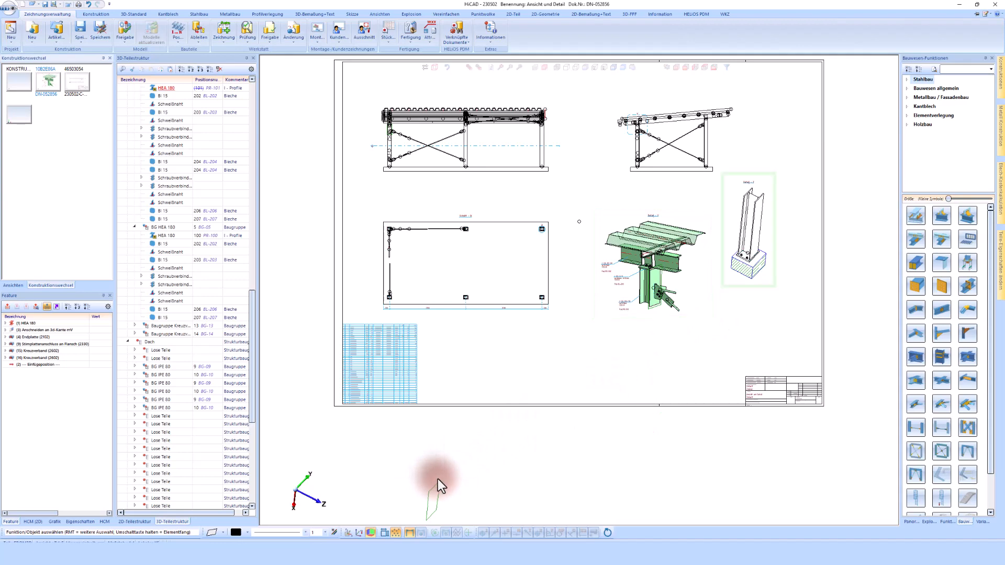
pyautogui.rightClick(522, 502)
pyautogui.click(556, 498)
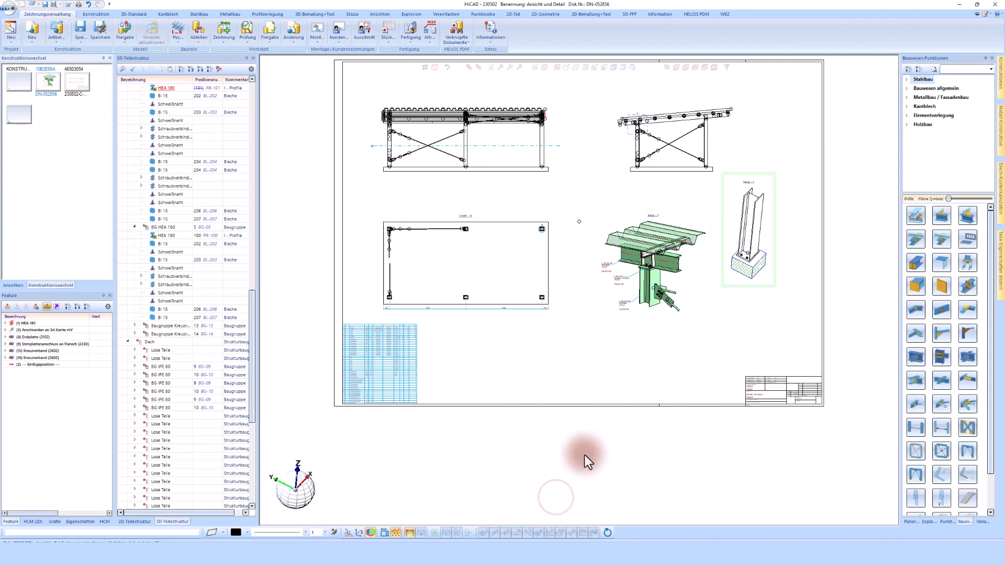